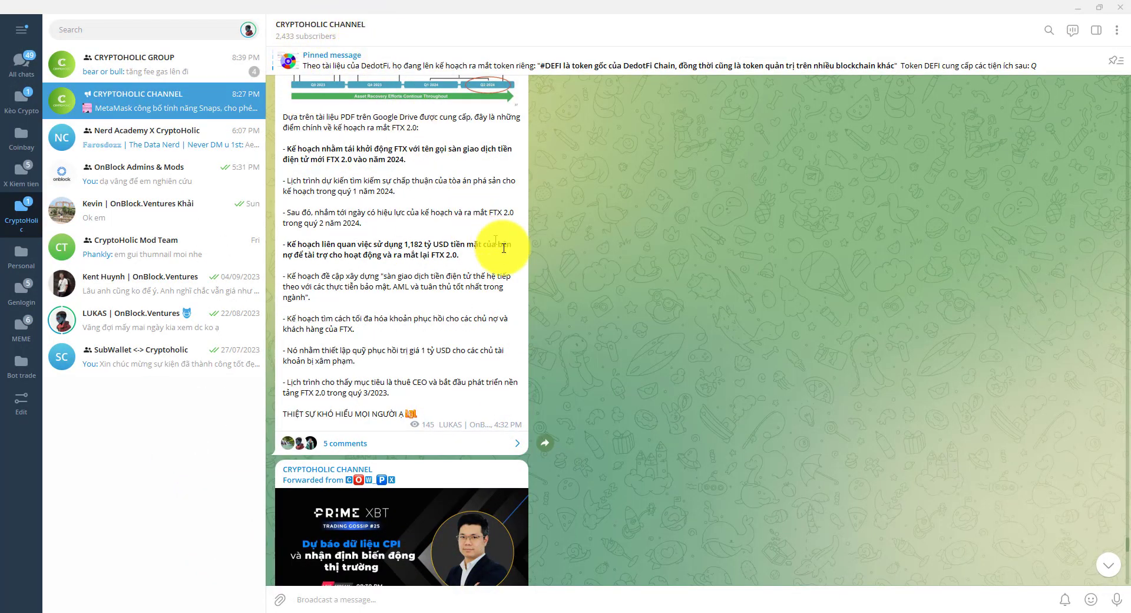
scroll(609, 316, "up", 2)
scroll(608, 317, "down", 2)
scroll(609, 317, "up", 10)
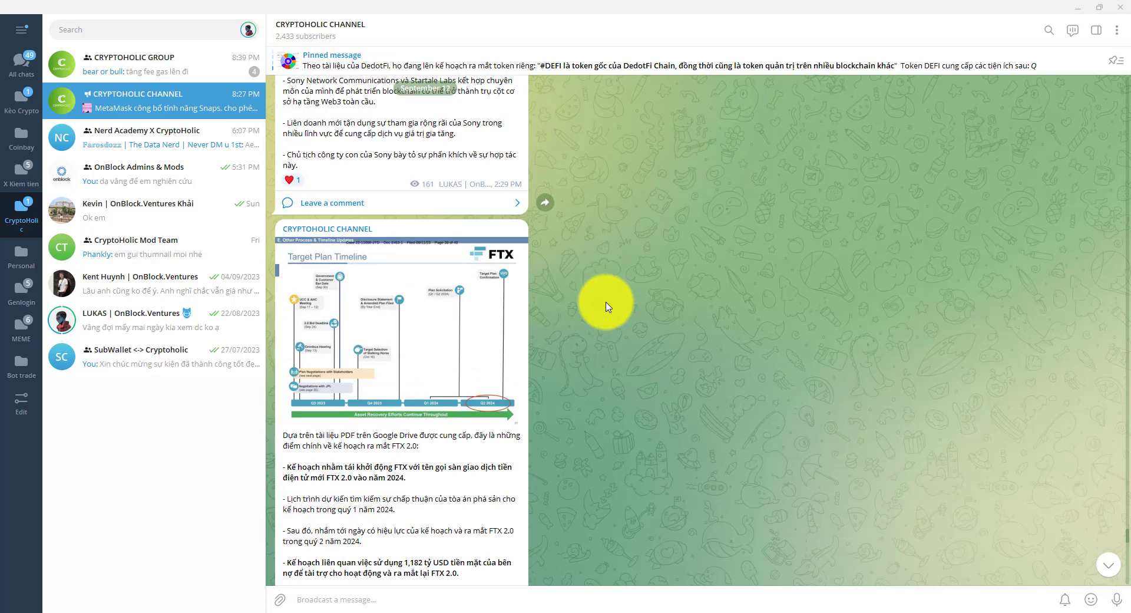
scroll(606, 303, "down", 2)
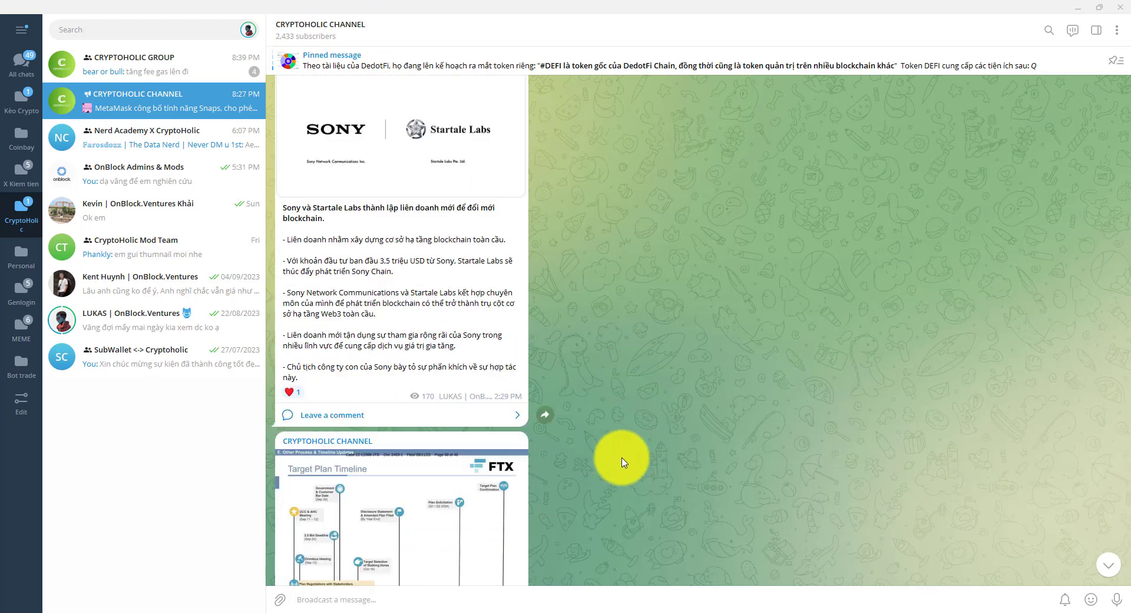
- Switch to the Google Docs airdrop guide and check the link under the first step, adding the Xai test network
key("alt+Tab")
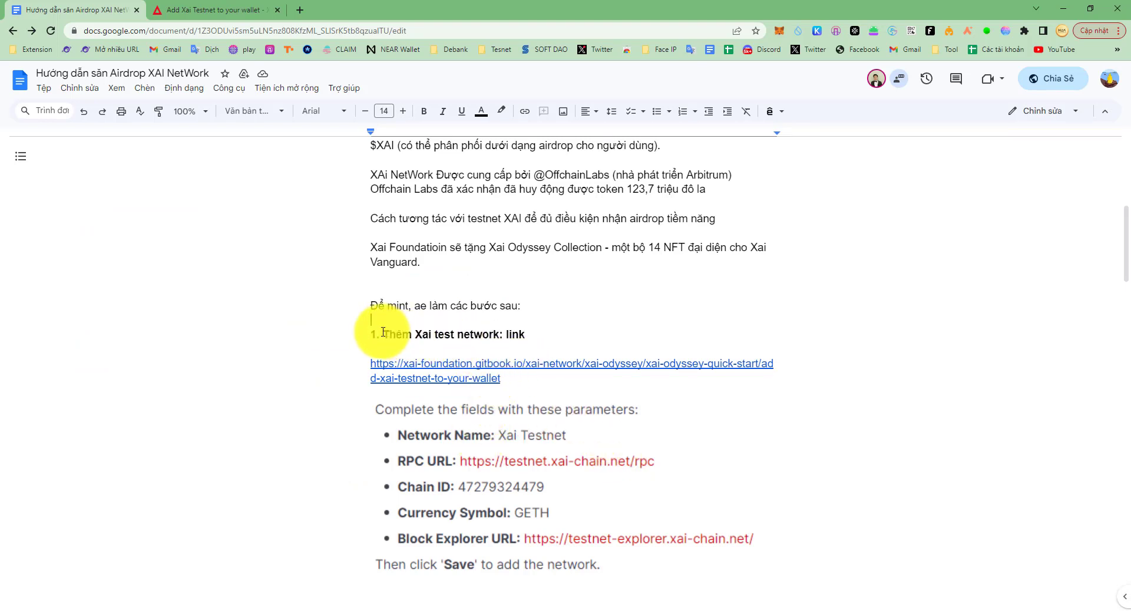
left_click_drag(416, 331, 514, 332)
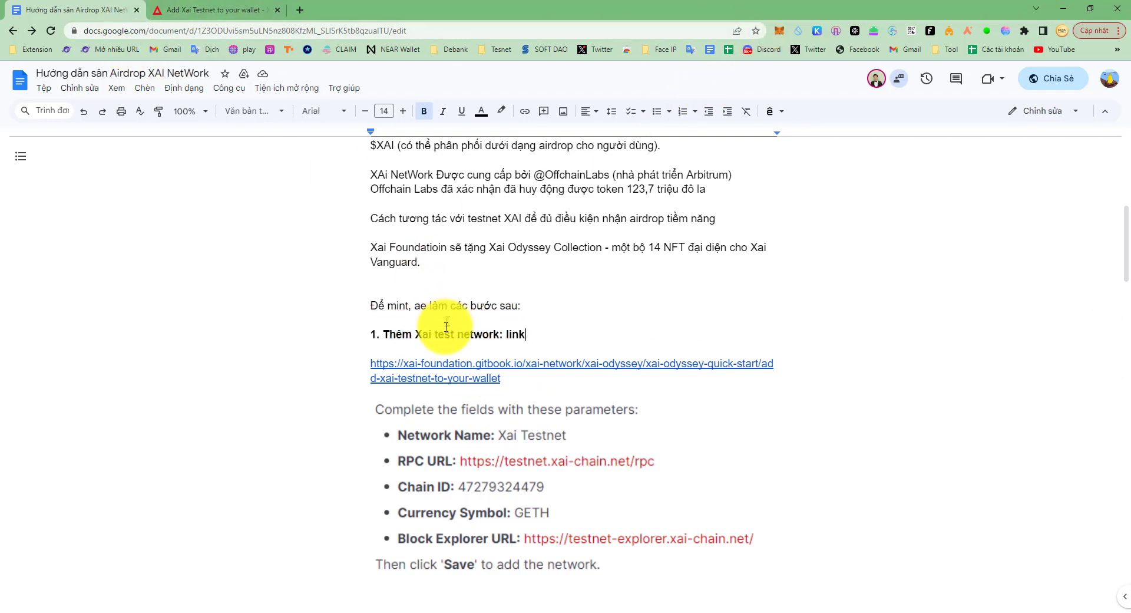
left_click(459, 363)
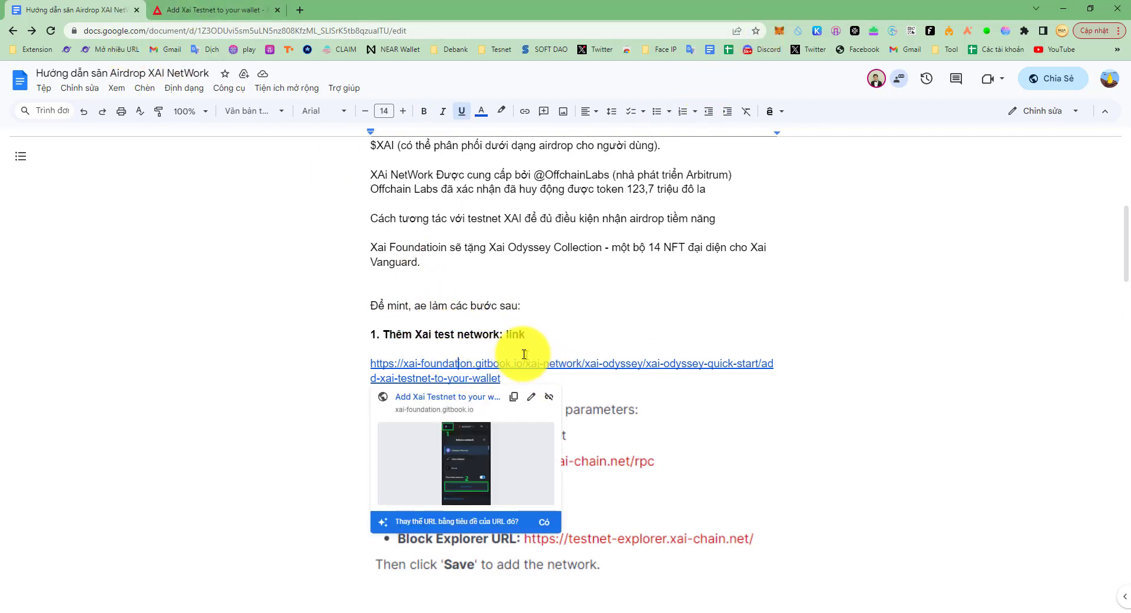
left_click(527, 331)
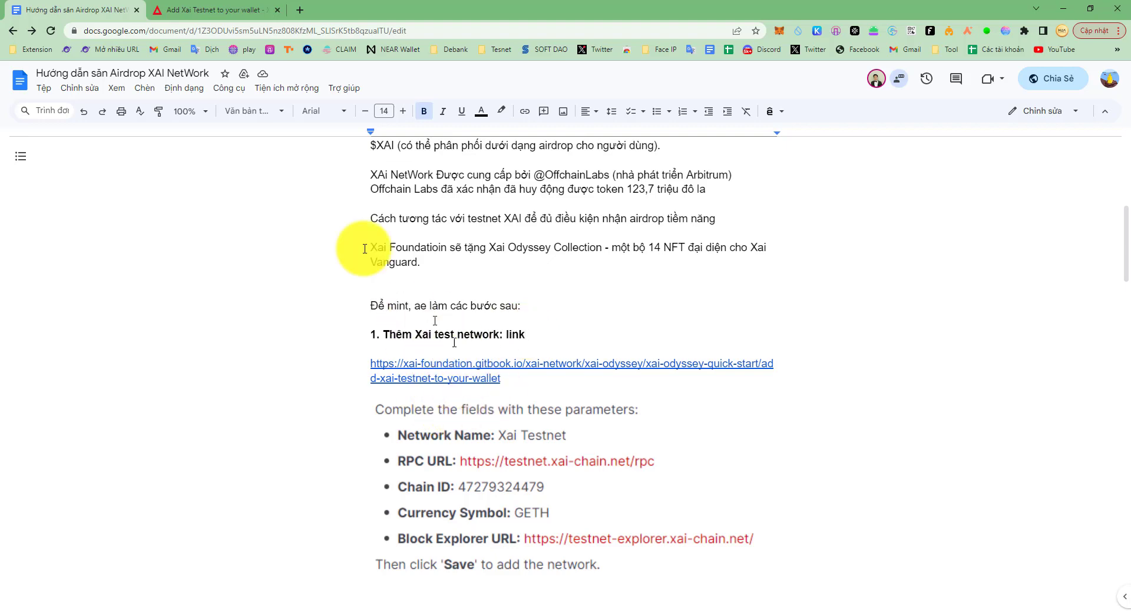
- Review the "Add Xai Testnet to your wallet" guide, stopping at the network parameters in the Metamask section
left_click(205, 7)
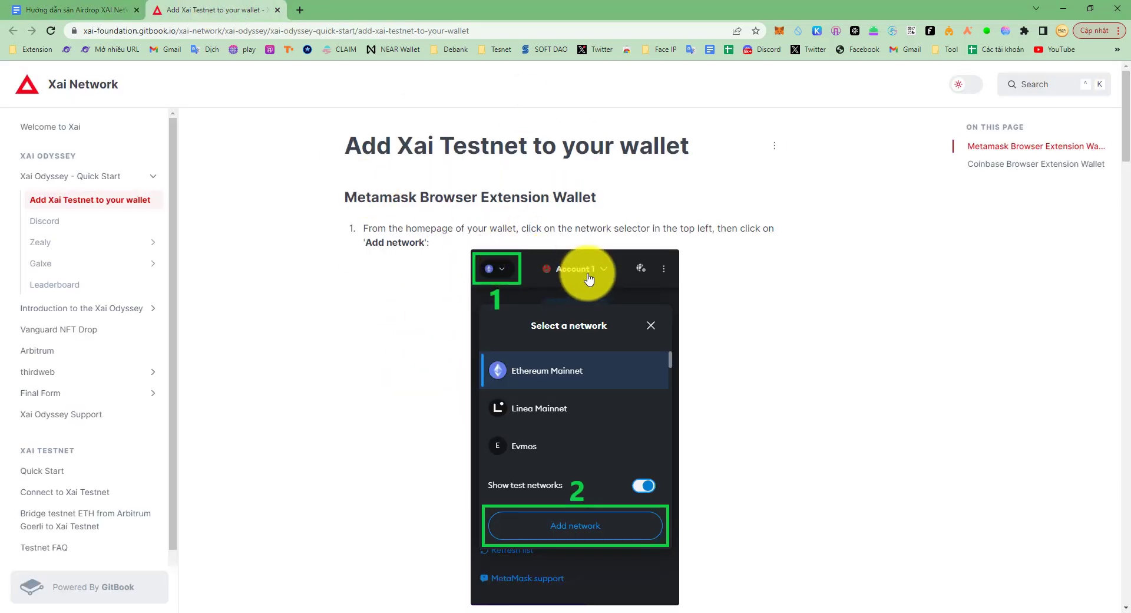
scroll(588, 279, "down", 6)
scroll(625, 321, "down", 9)
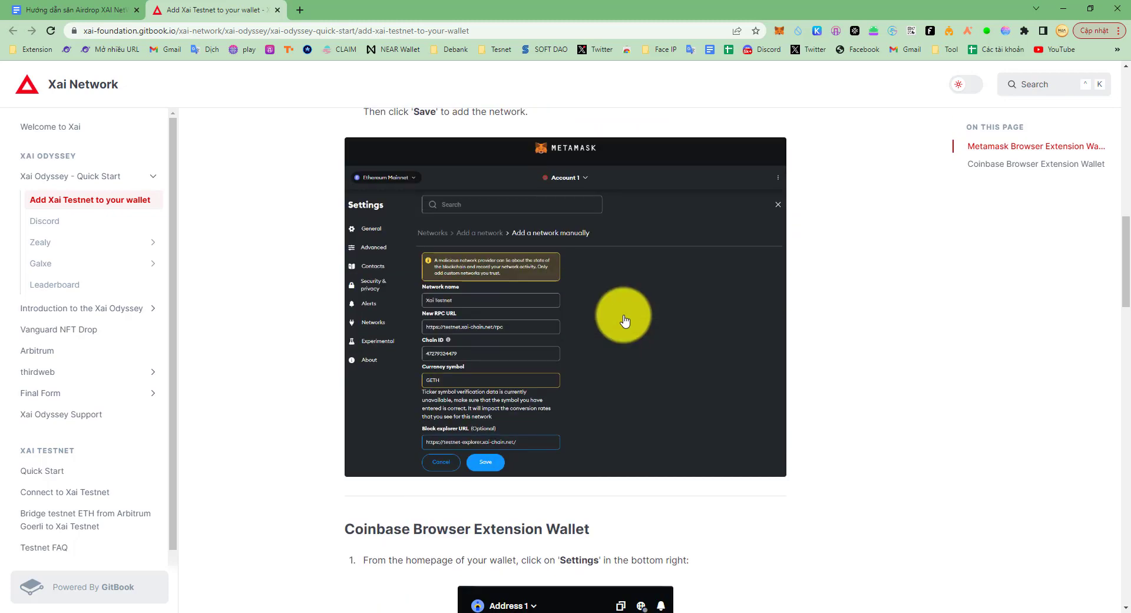
scroll(625, 321, "down", 12)
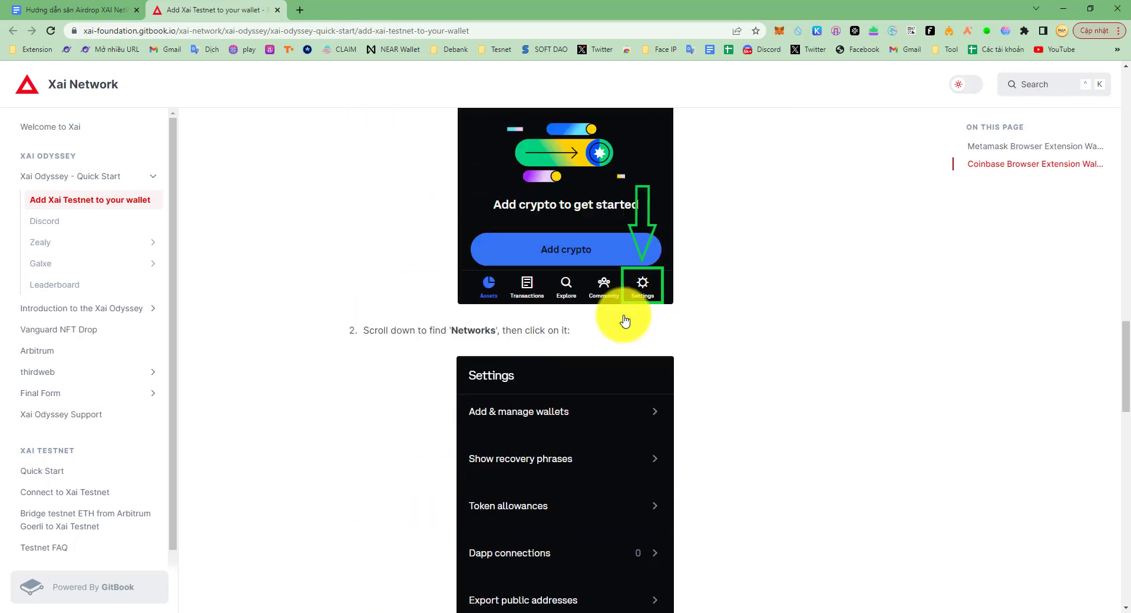
scroll(625, 321, "up", 10)
scroll(625, 322, "up", 15)
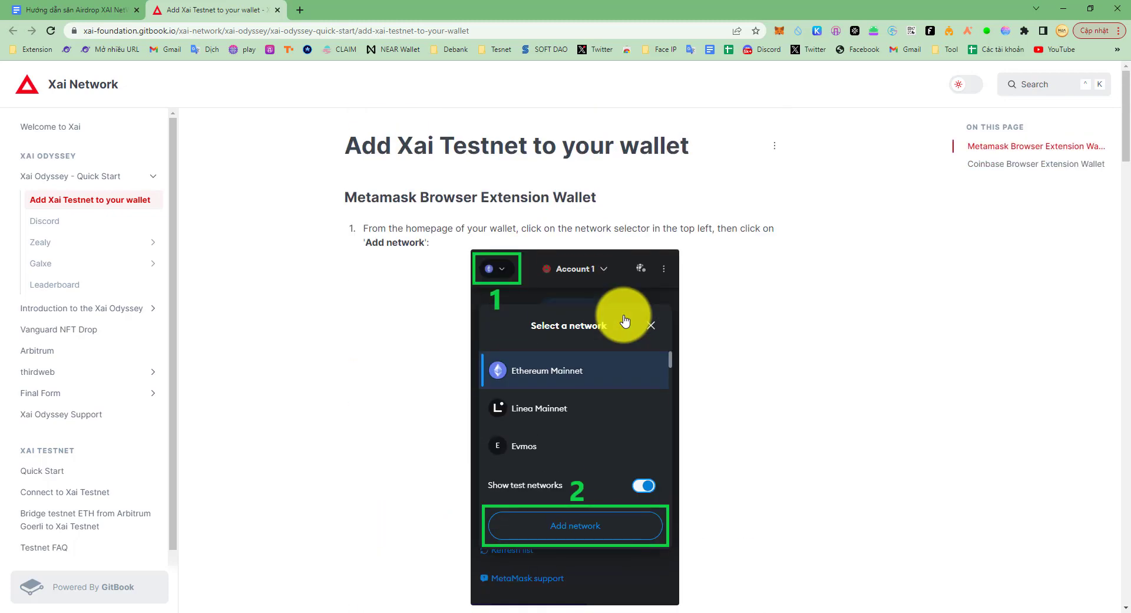
scroll(625, 321, "down", 12)
scroll(536, 269, "up", 3)
scroll(536, 265, "down", 3)
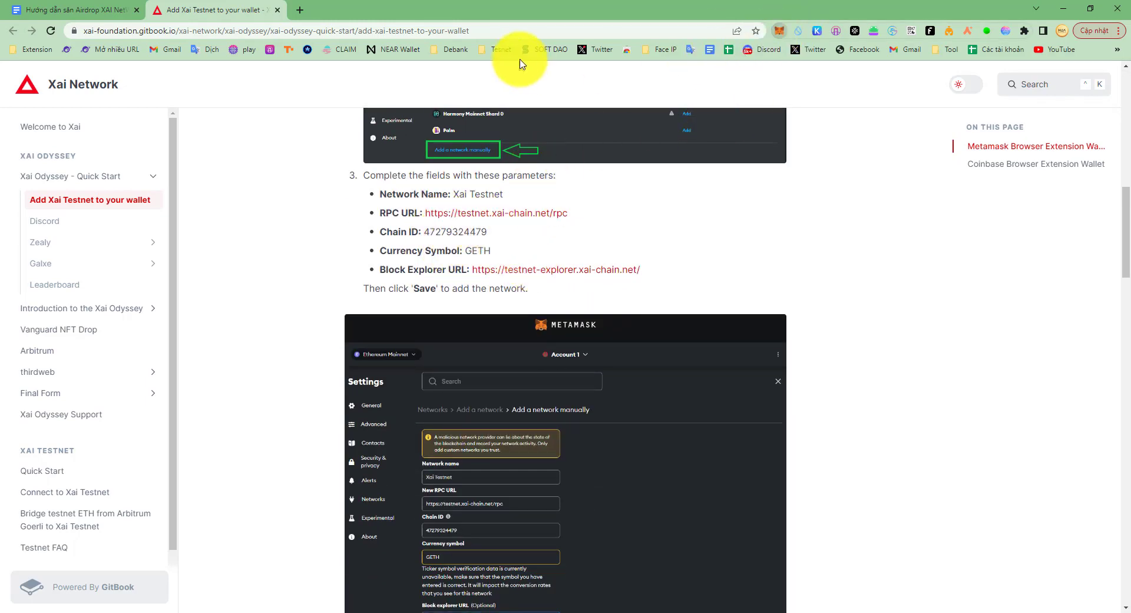
- Open the MetaMask wallet extension in its expanded full-page view
left_click(780, 31)
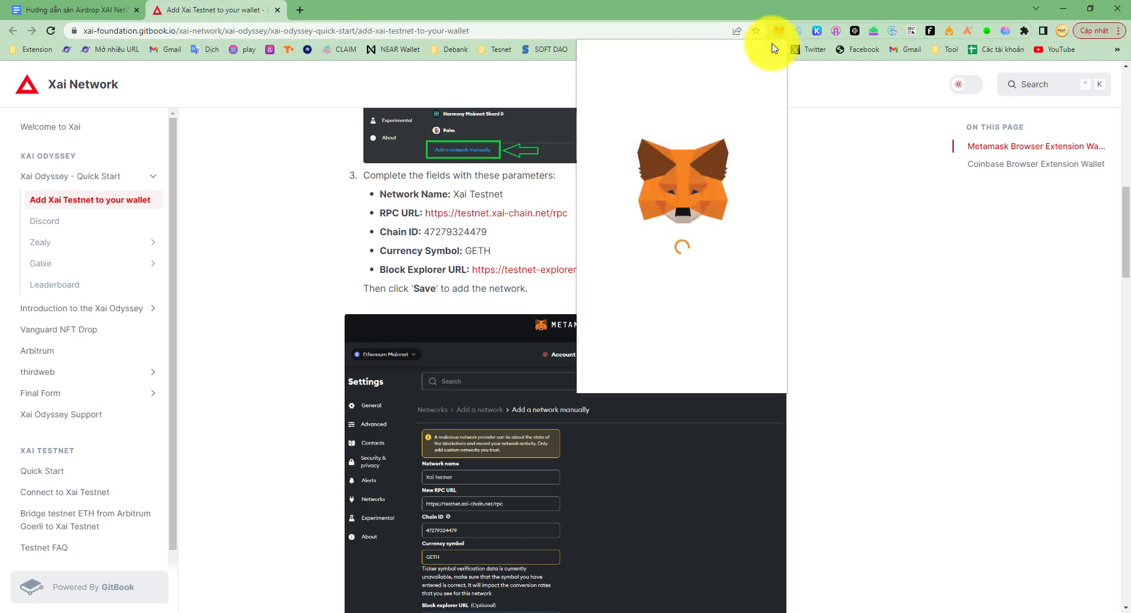
left_click(770, 58)
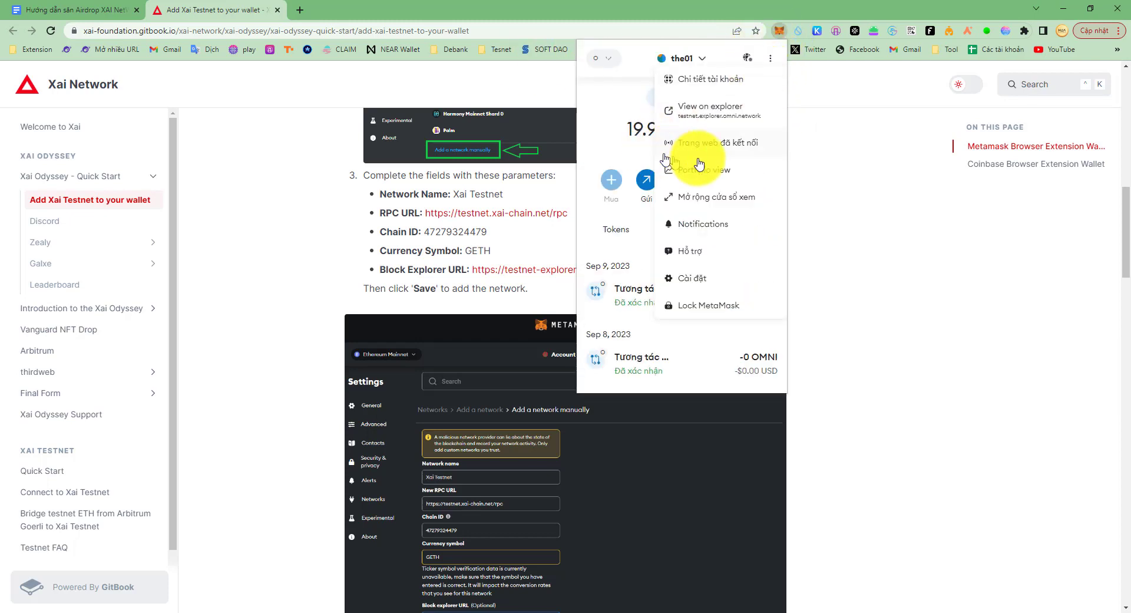
left_click(714, 196)
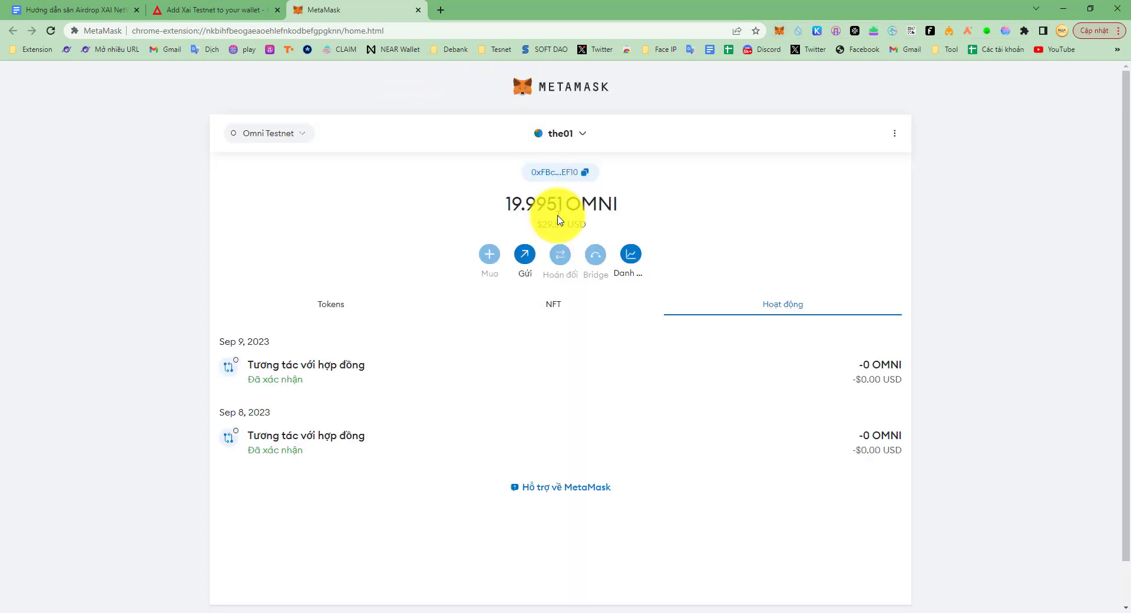
- Open the form for adding a network manually in MetaMask's network settings
left_click(893, 136)
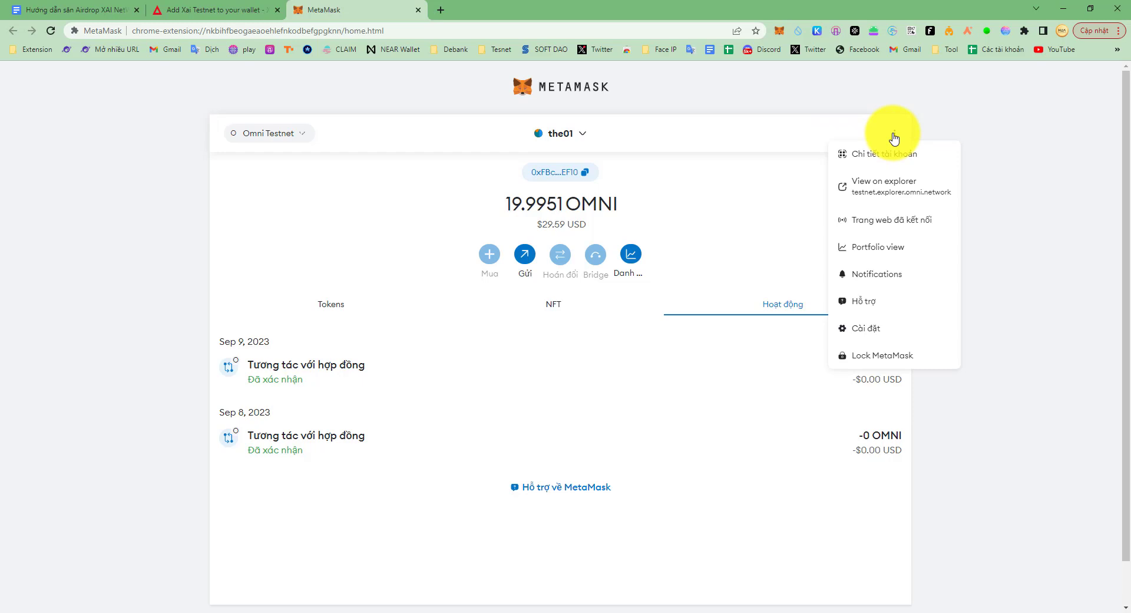
left_click(869, 325)
left_click(259, 389)
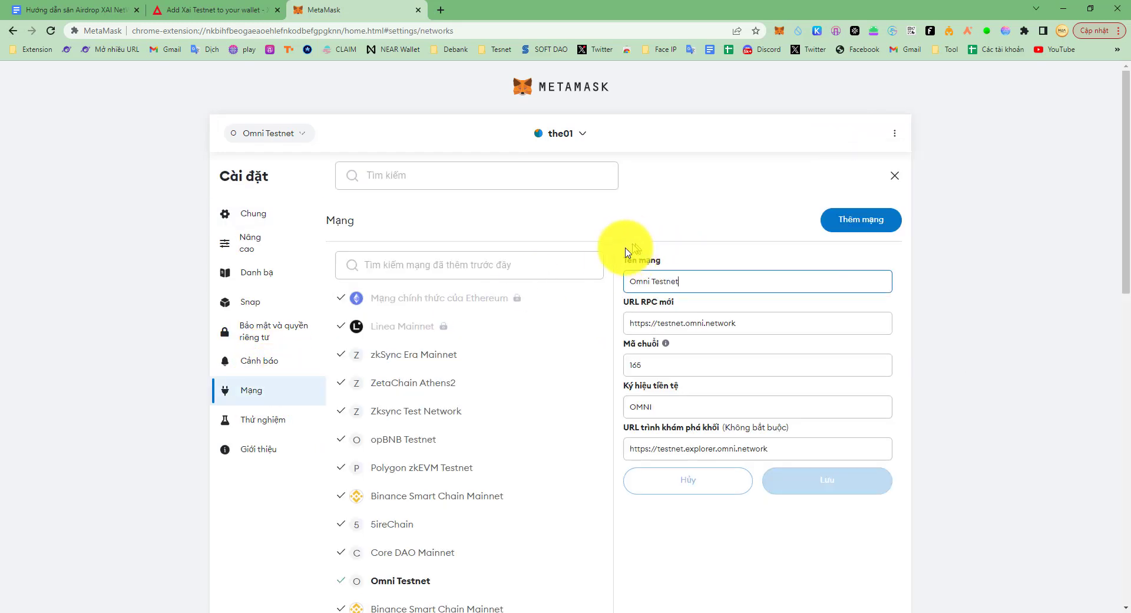
scroll(530, 495, "down", 12)
scroll(478, 400, "up", 6)
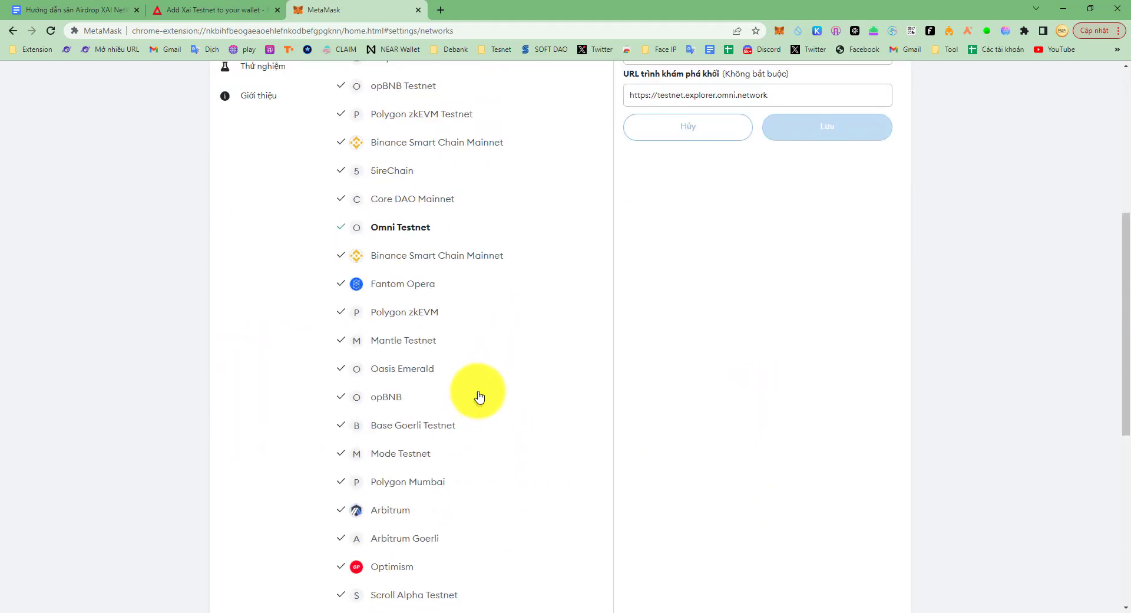
scroll(478, 399, "up", 6)
left_click(857, 223)
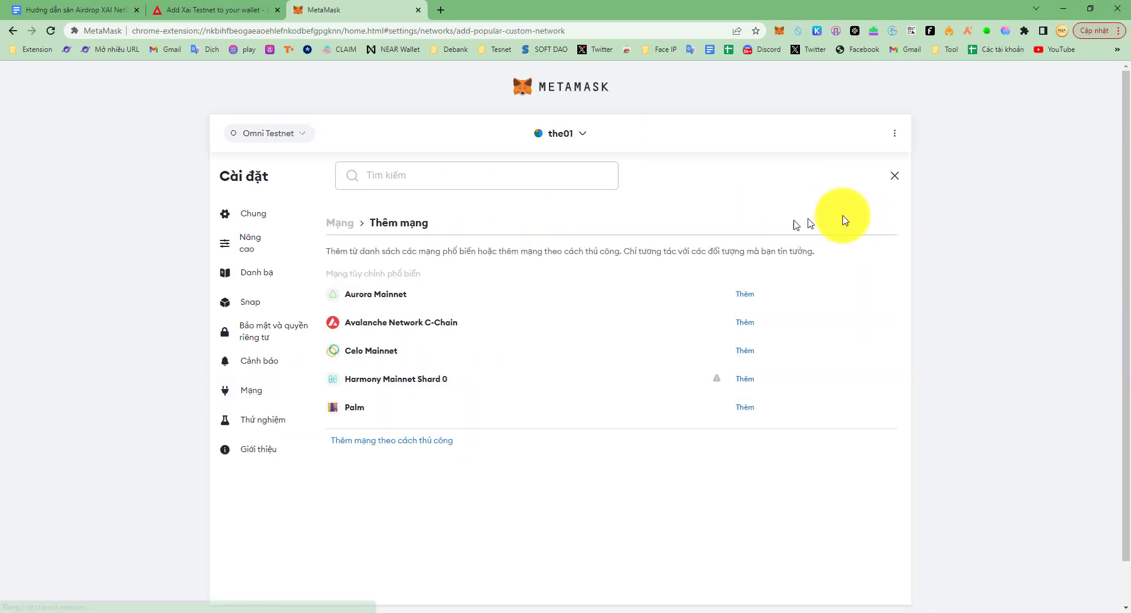
left_click(406, 446)
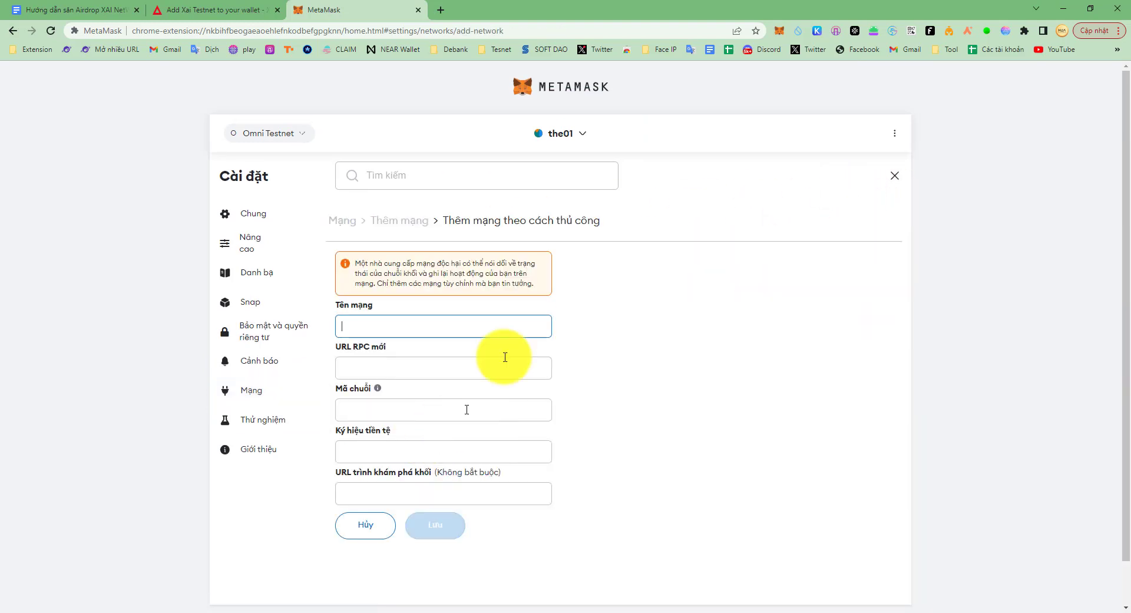
- Copy the network name from the Xai guide and enter "Xai Testnet" as the new network's name in MetaMask
left_click(200, 10)
left_click_drag(503, 194, 477, 193)
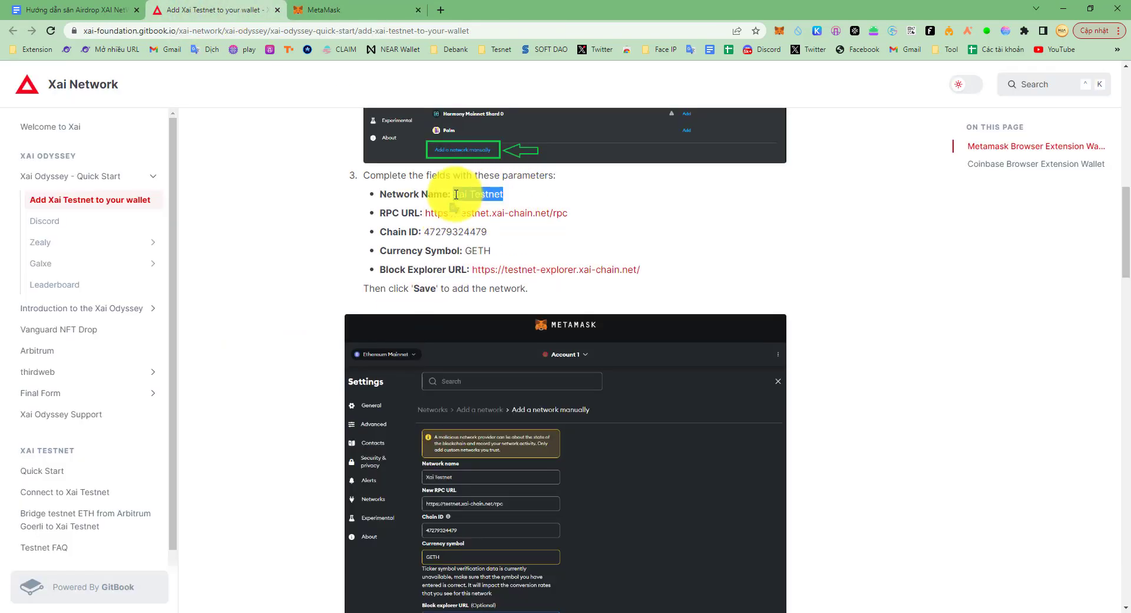
left_click_drag(456, 194, 454, 194)
key("ctrl+c")
left_click(323, 10)
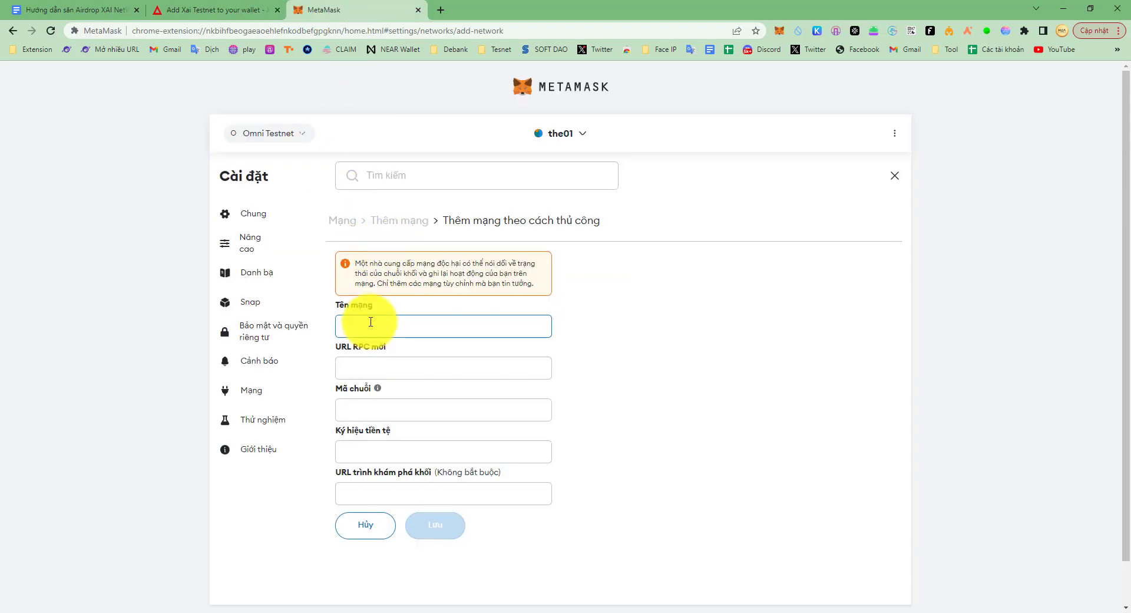
key("ctrl+v")
left_click(252, 10)
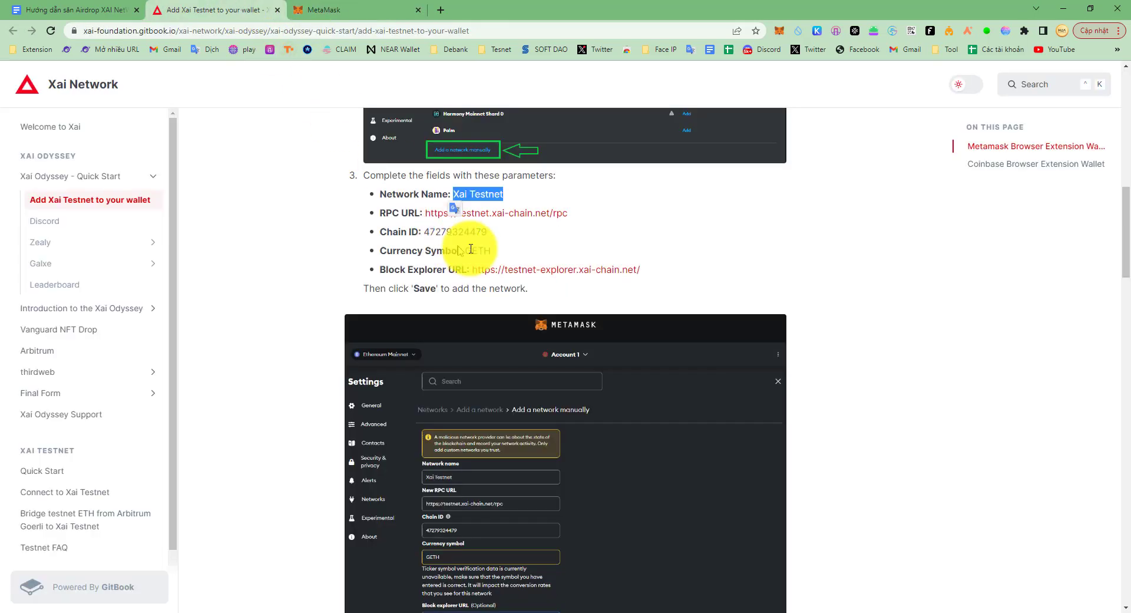
mouse_move(577, 214)
left_mouse_down()
mouse_move(415, 223)
mouse_move(592, 215)
left_mouse_up()
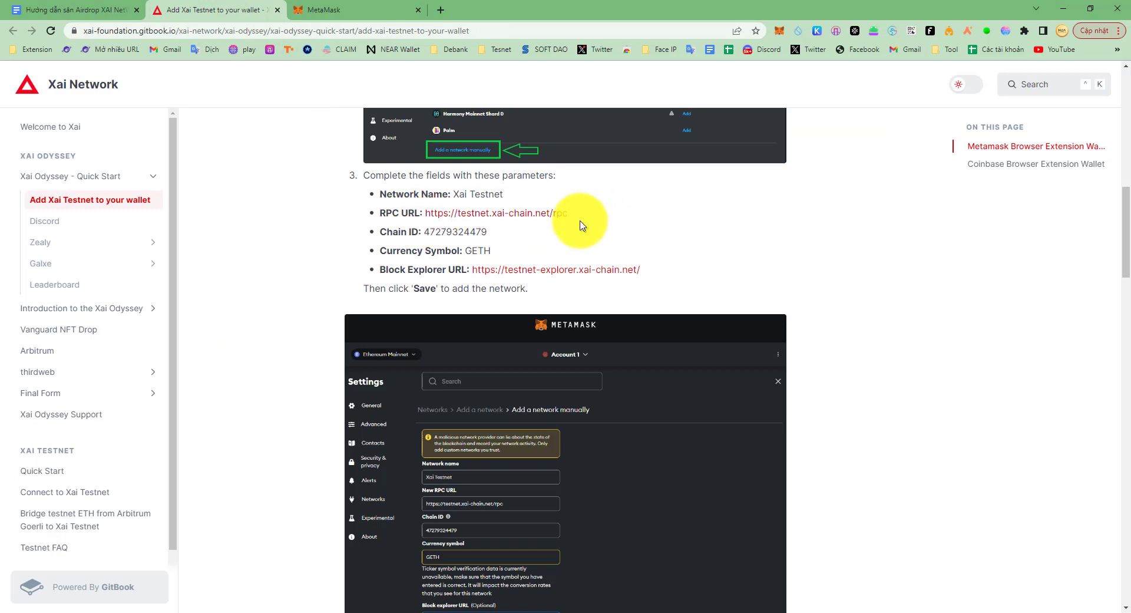
right_click(522, 212)
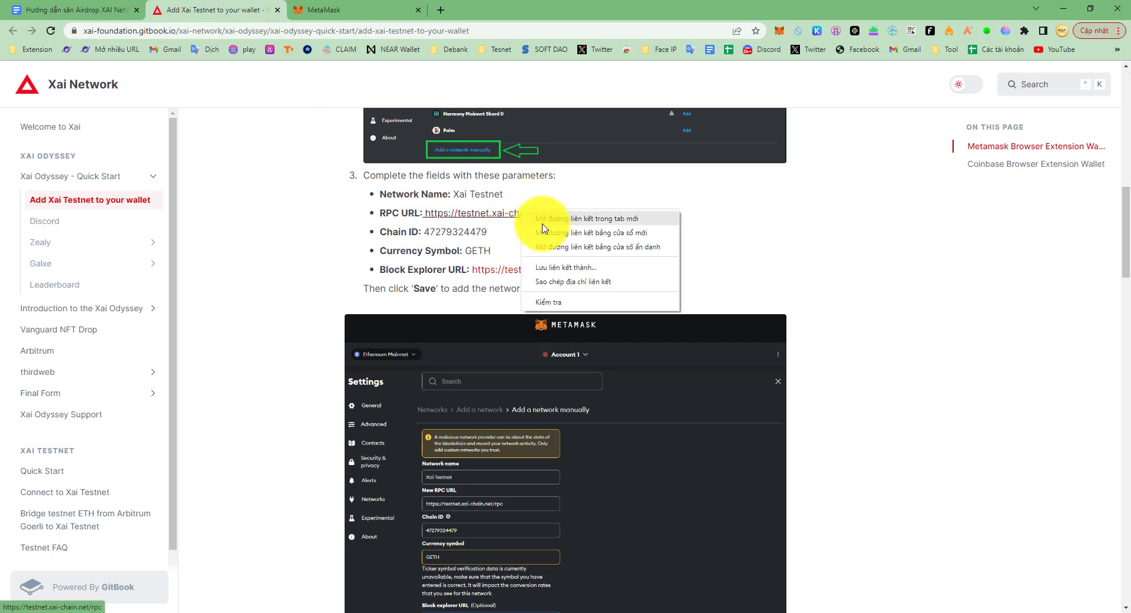
left_click(565, 281)
left_click(379, 10)
left_click(383, 368)
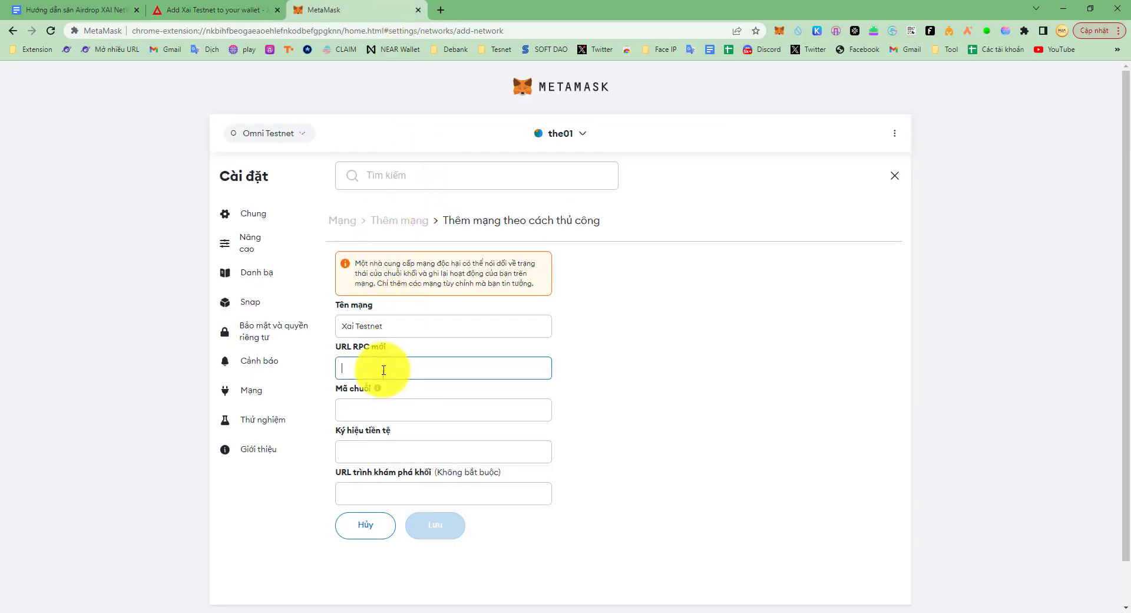
left_click(245, 8)
left_click_drag(500, 232, 421, 234)
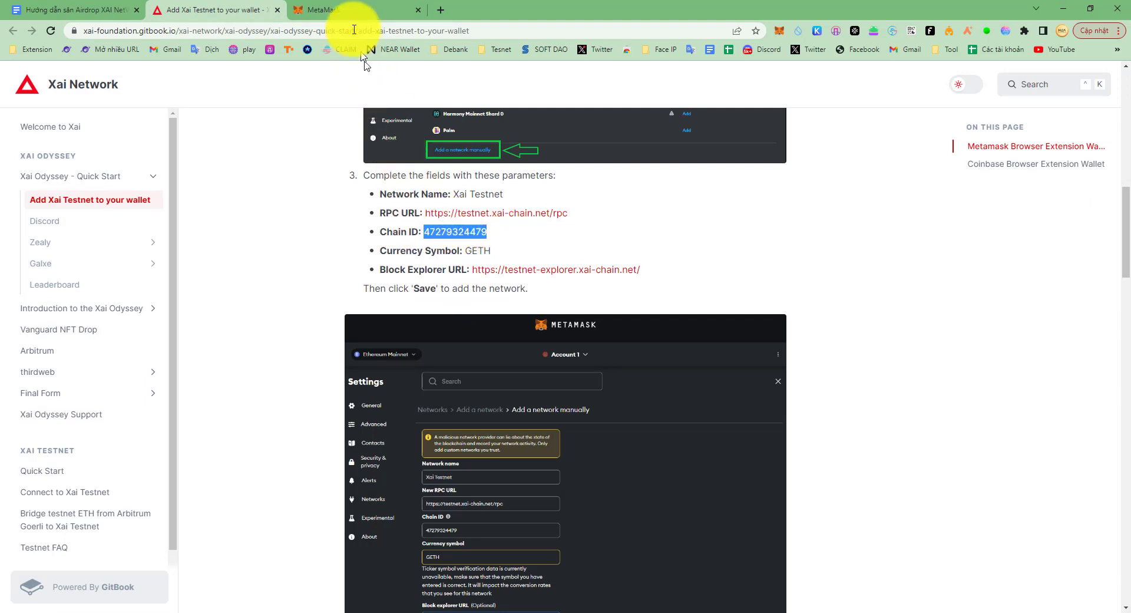
left_click(353, 10)
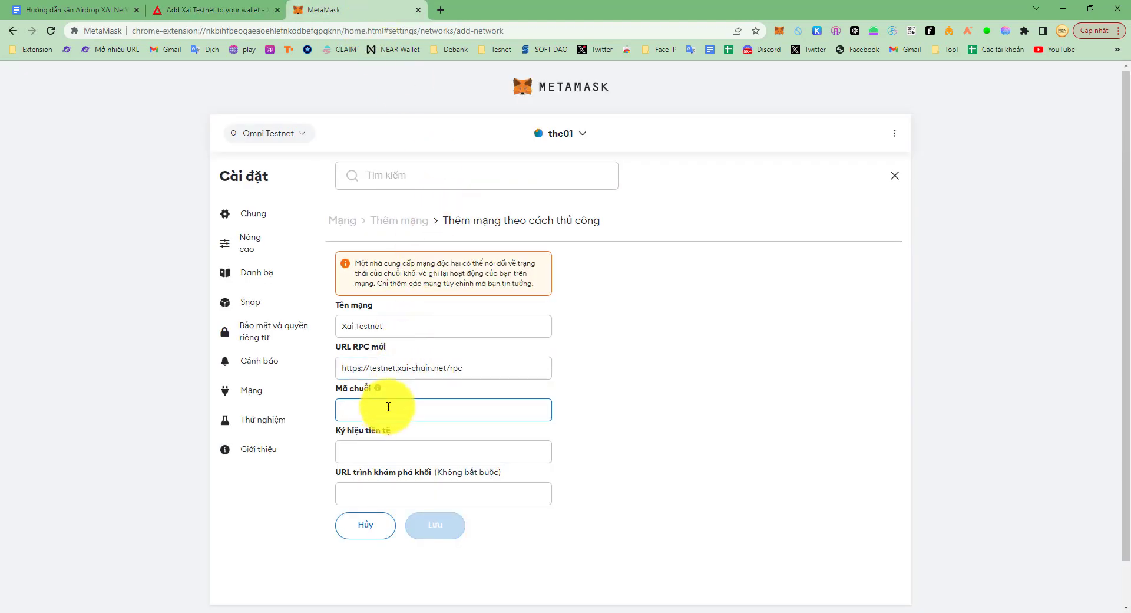
- Take the currency symbol from the guide and enter GETH as the new network's symbol
left_click(262, 10)
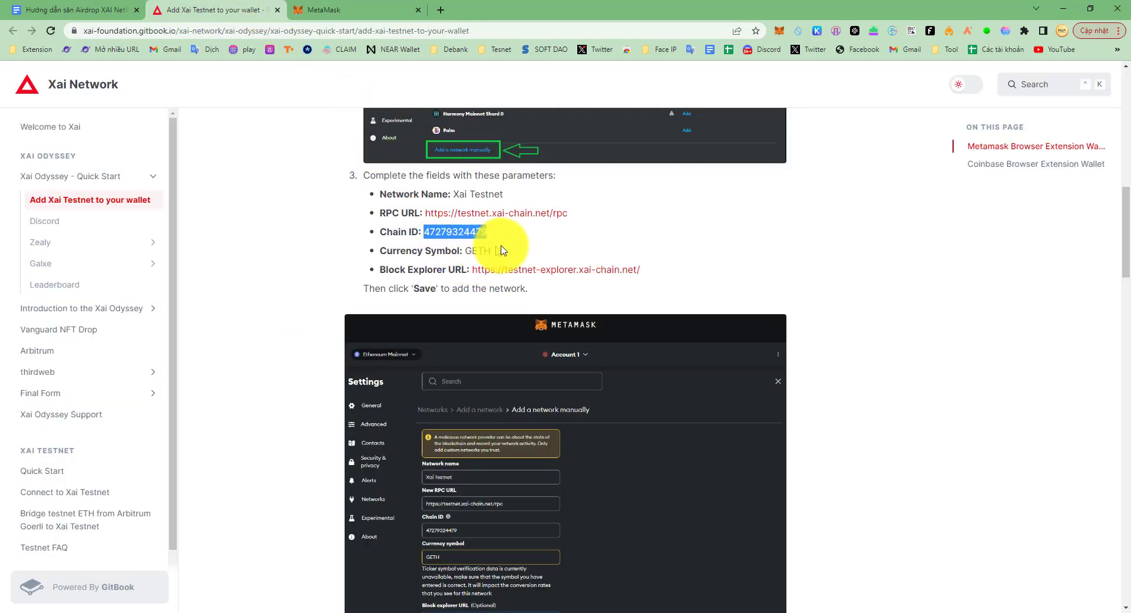
left_click_drag(512, 251, 480, 251)
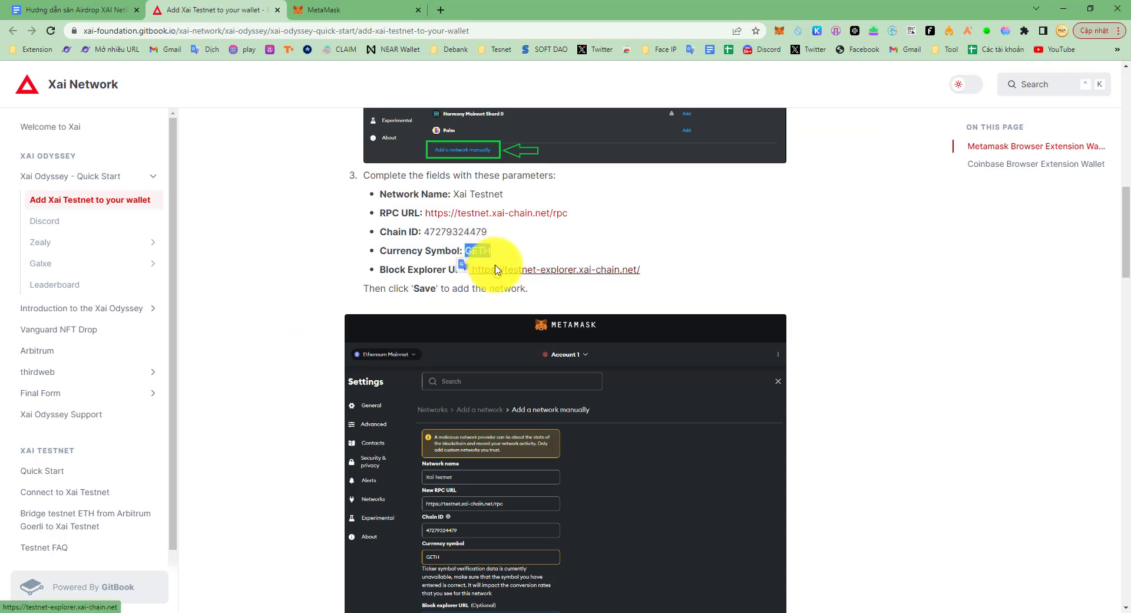
left_click(365, 9)
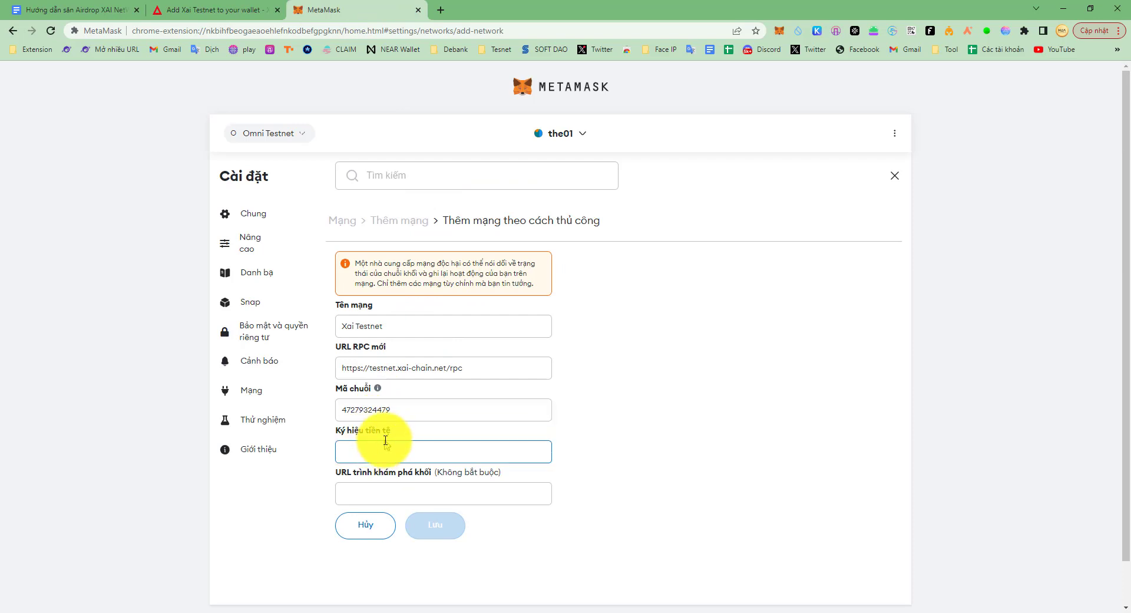
type("GETH")
left_click(224, 10)
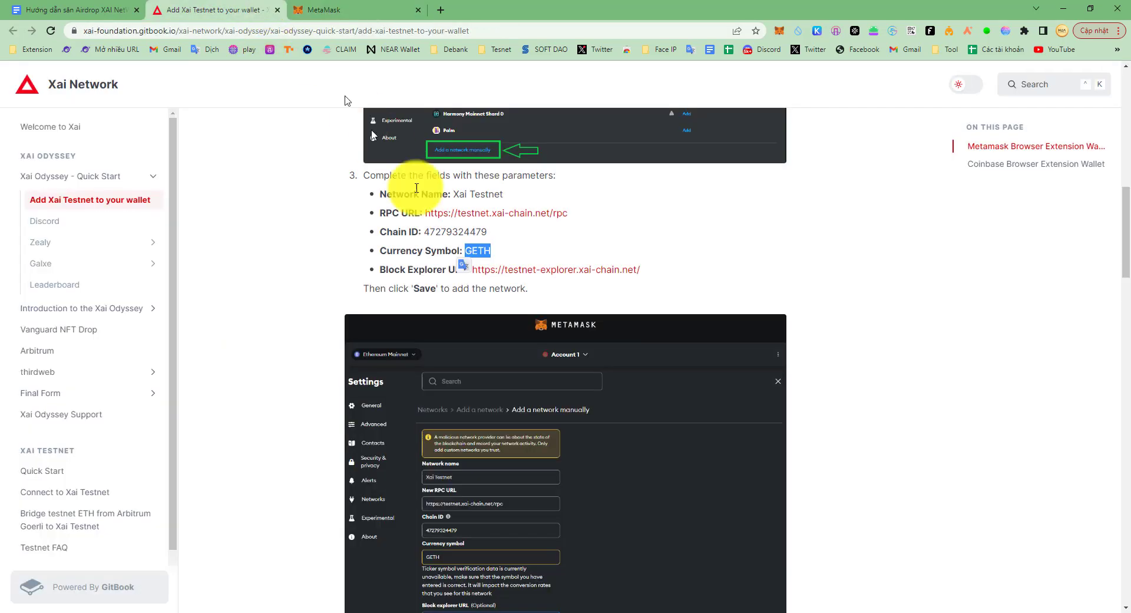
right_click(603, 272)
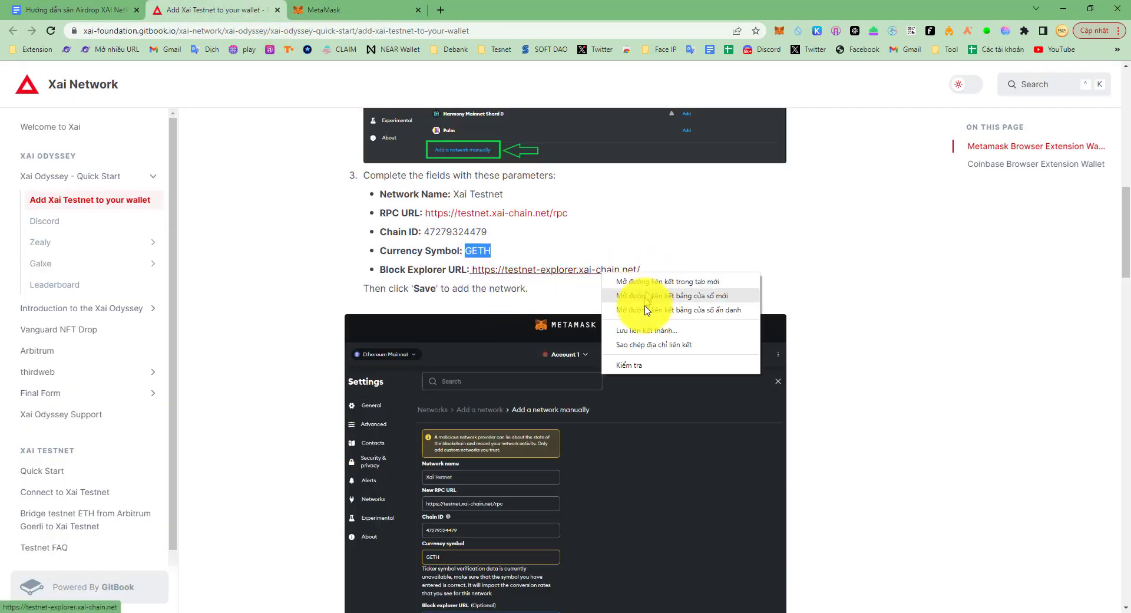
left_click(648, 344)
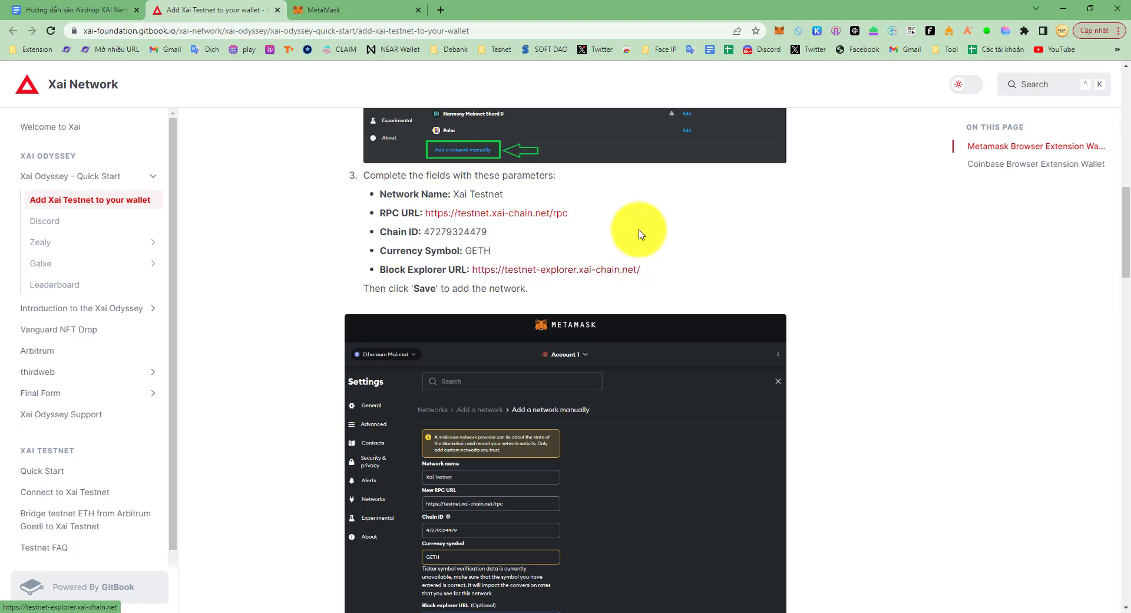
right_click(582, 271)
left_click(666, 333)
left_click(354, 9)
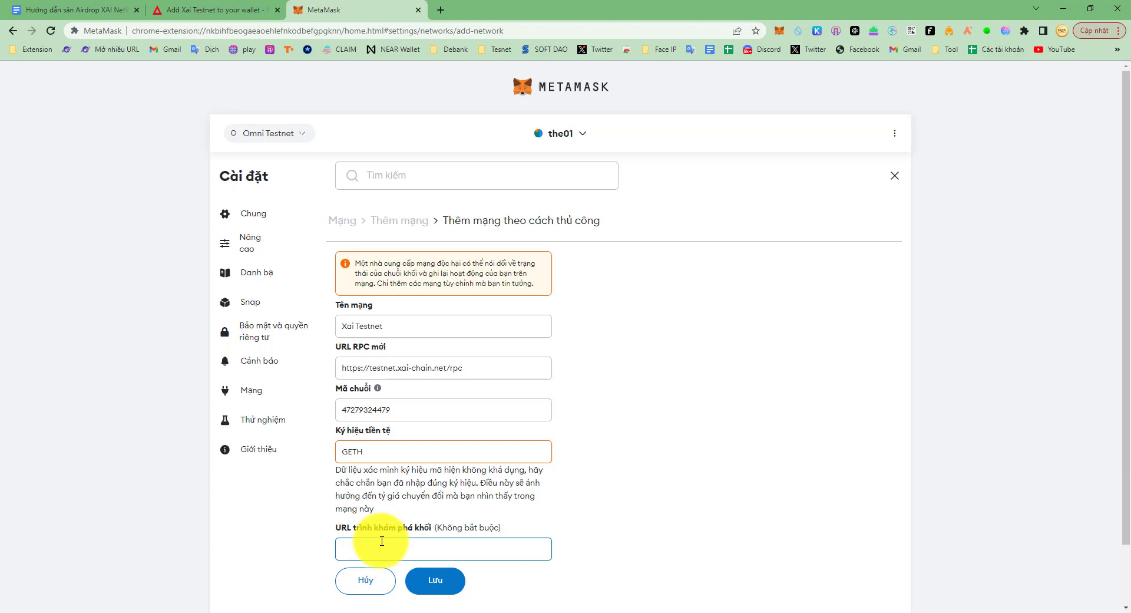
scroll(444, 518, "down", 1)
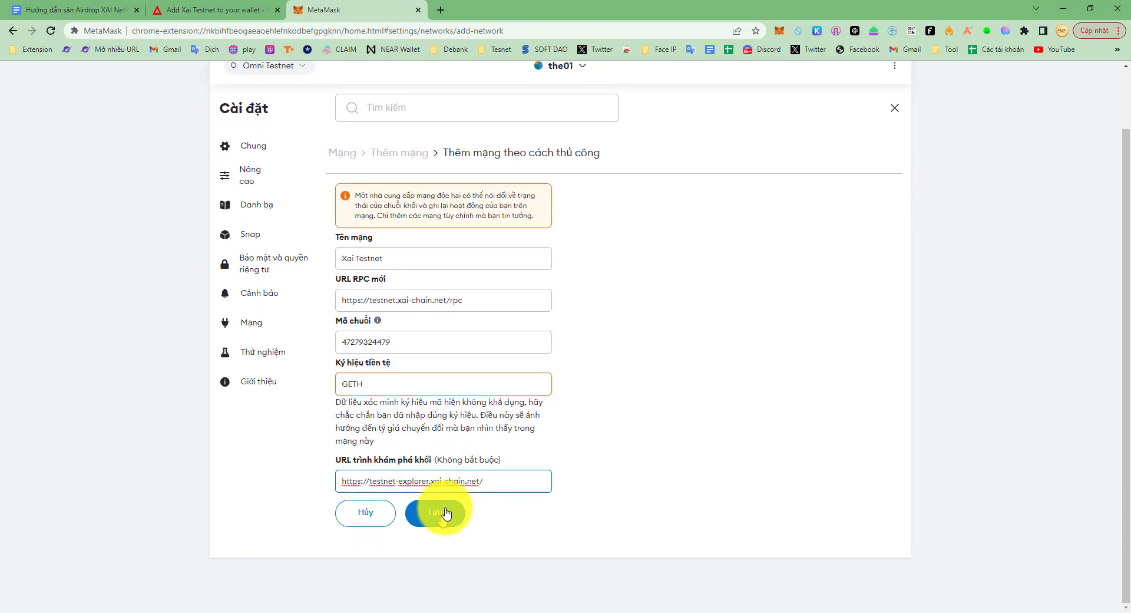
- Save the Xai Testnet network and switch the wallet to it
left_click(447, 521)
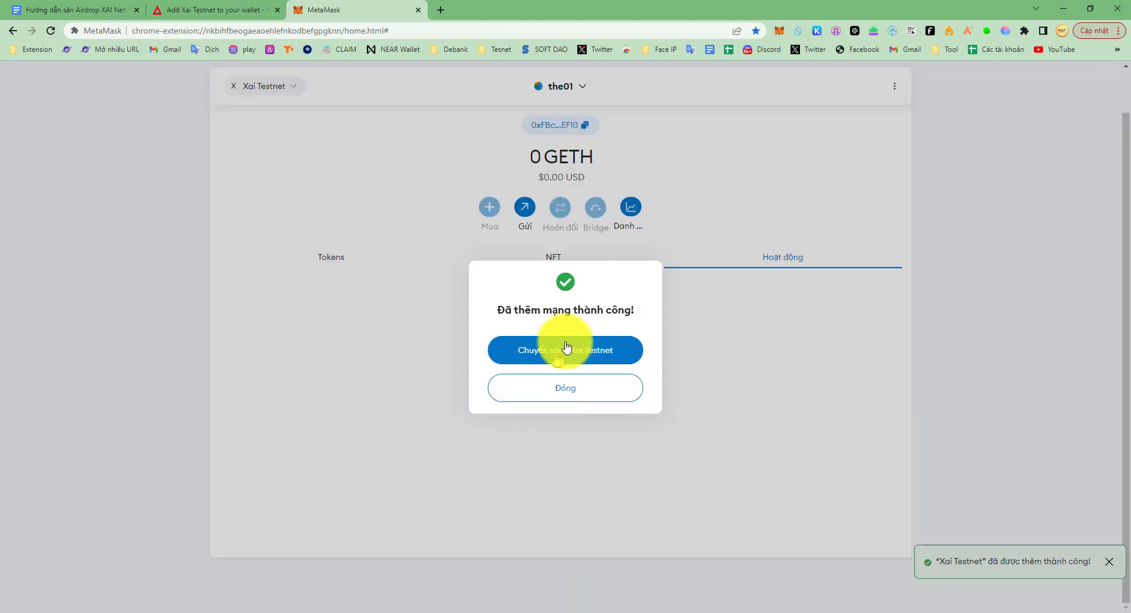
left_click(575, 357)
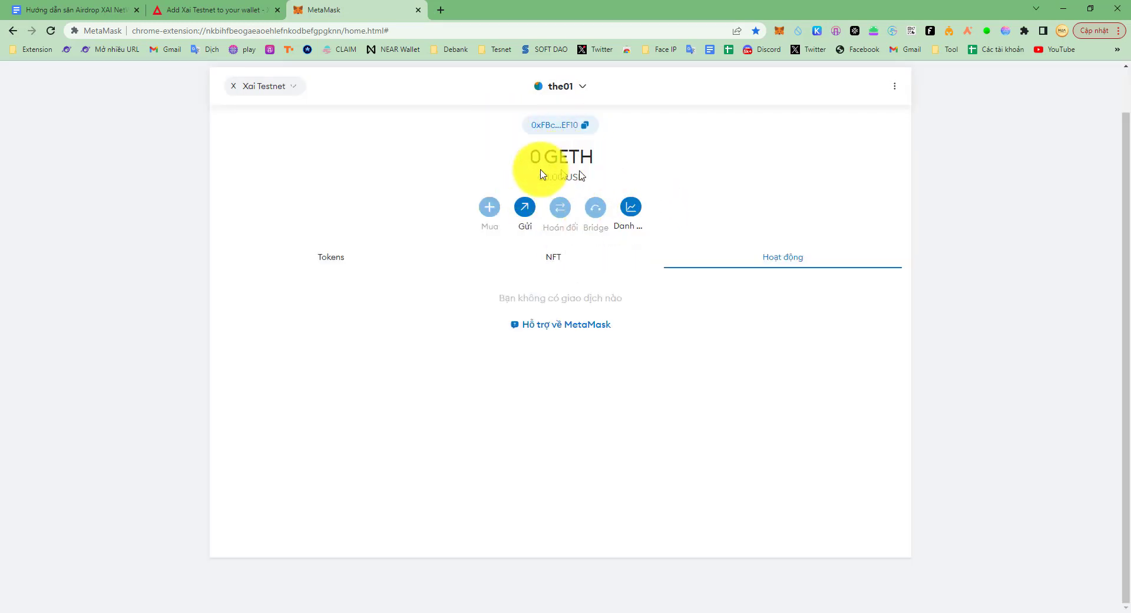
- Return to the guide document and open the Arbitrum Goerli faucet link from section 2
left_click(225, 10)
left_click(53, 10)
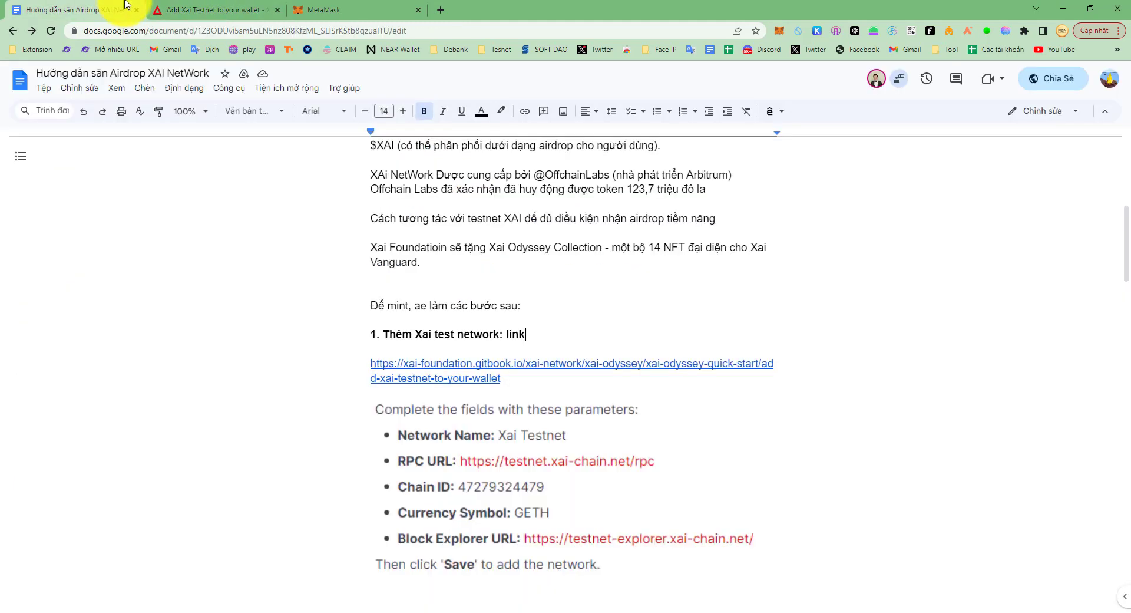
scroll(462, 295, "down", 4)
scroll(497, 343, "down", 1)
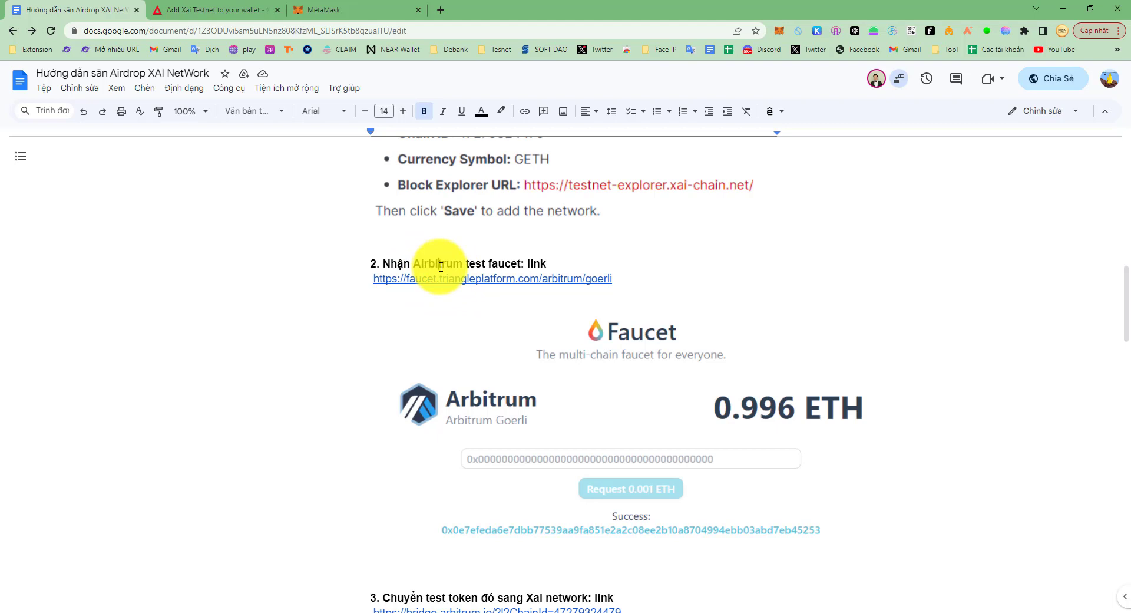
left_click(487, 281)
left_click(481, 301)
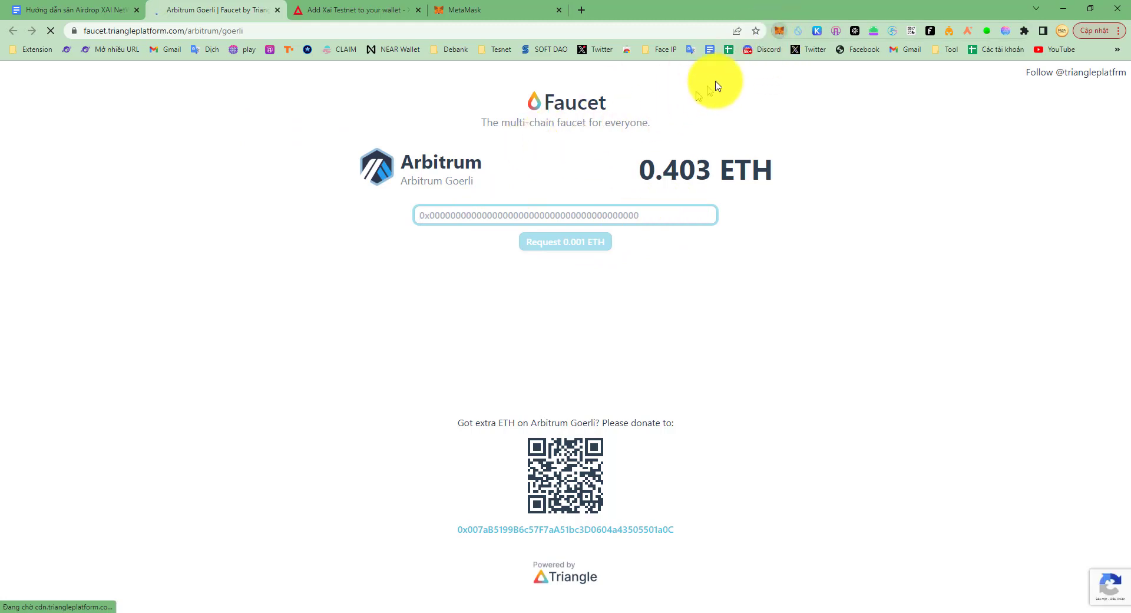
- Copy the MetaMask wallet address into the Arbitrum Goerli faucet and request 0.001 ETH
left_click(779, 31)
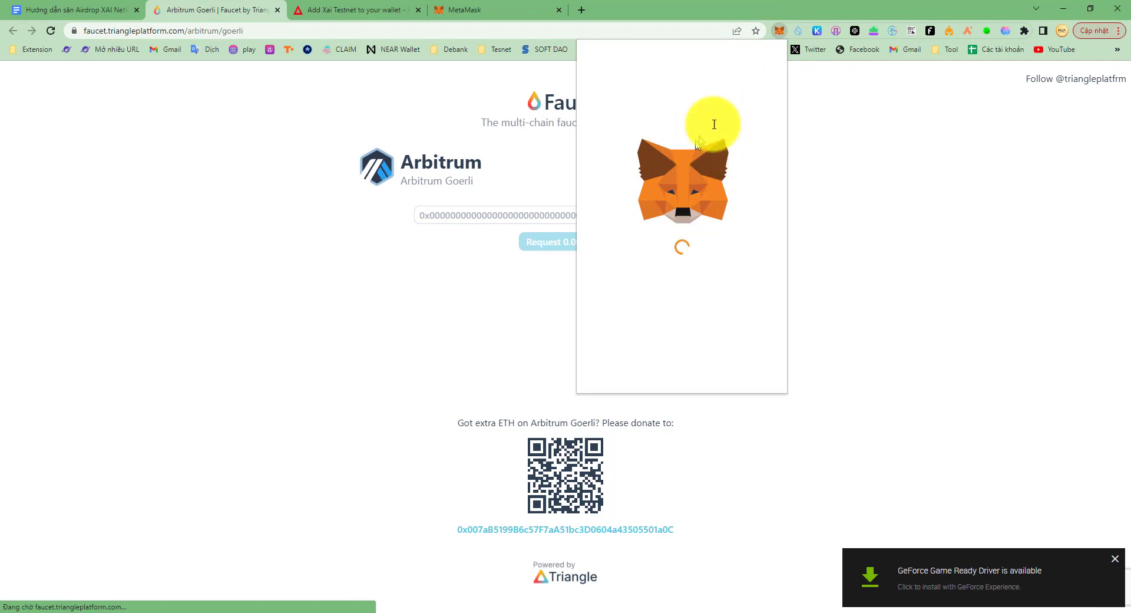
left_click(711, 104)
left_click(519, 229)
left_click(515, 212)
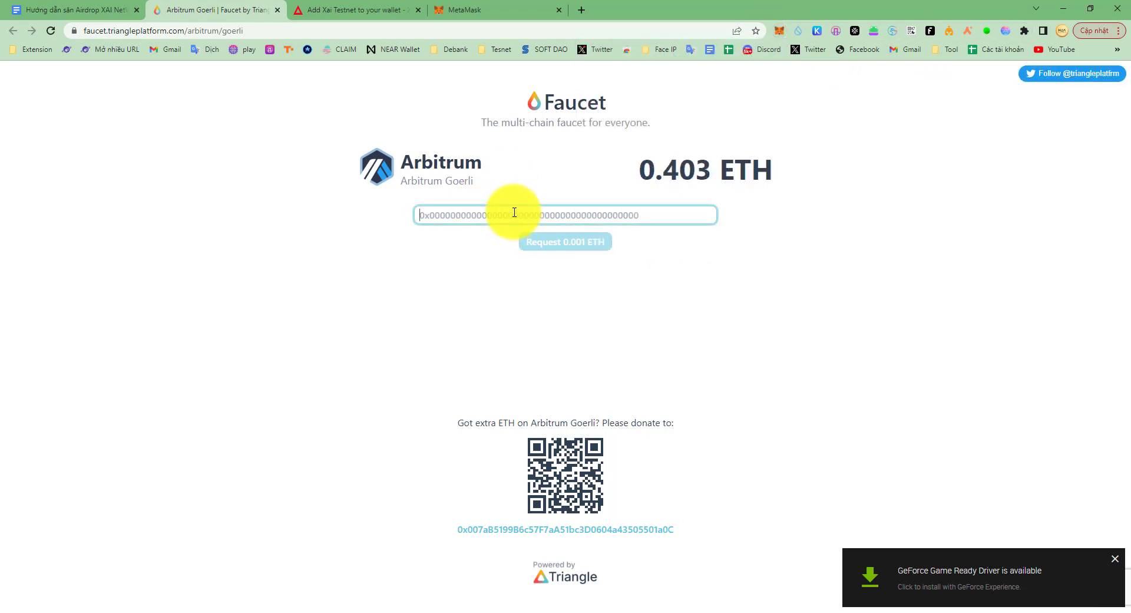
key("ctrl+v")
left_click(566, 242)
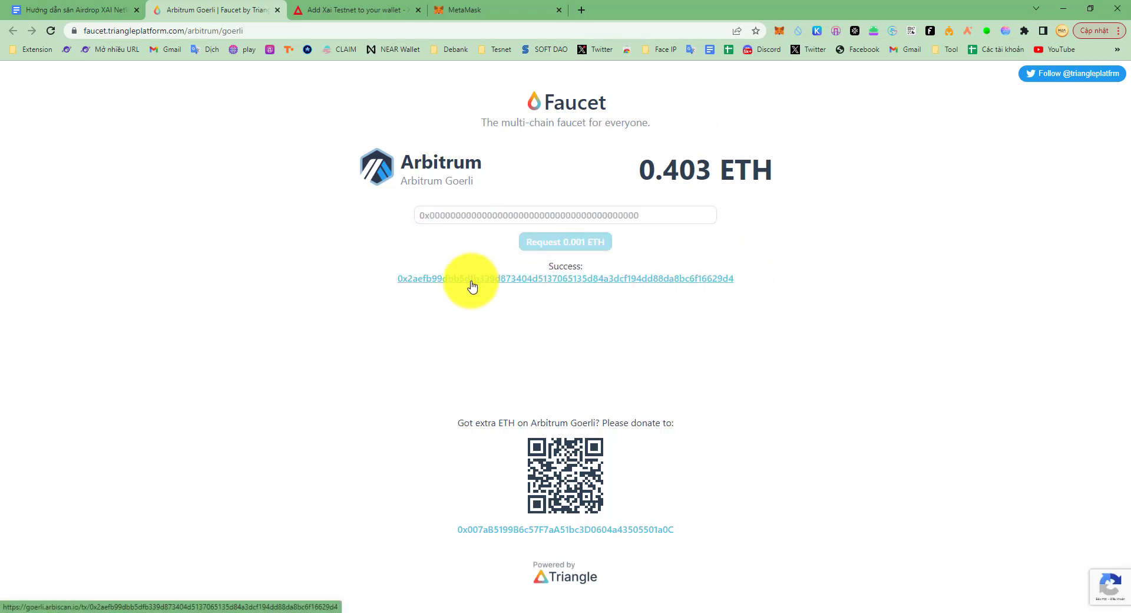
double_click(569, 266)
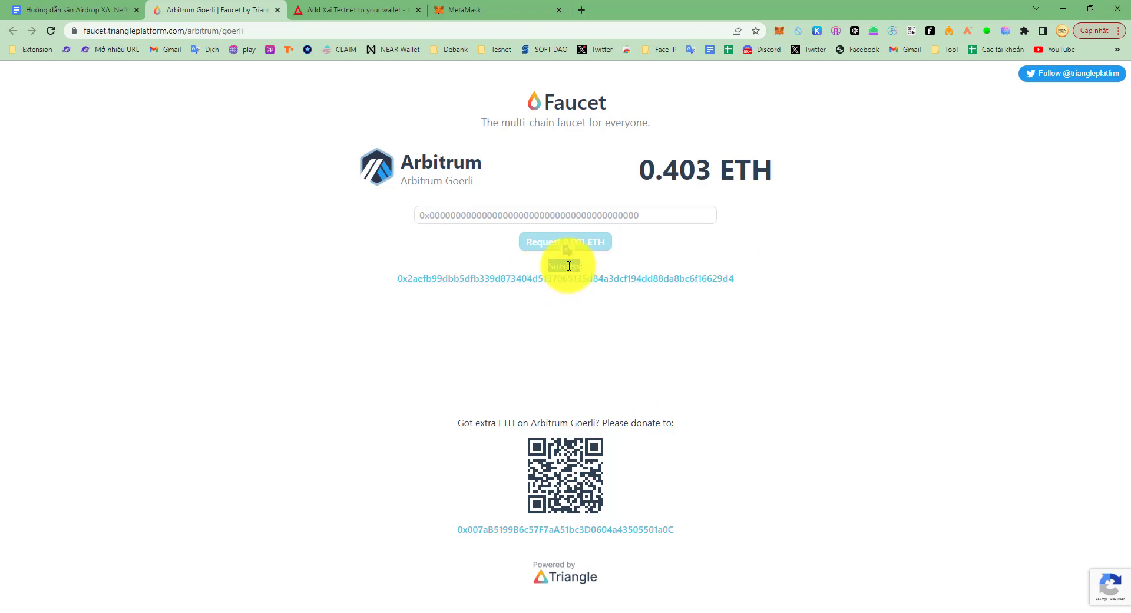
- Try to request another 0.001 ETH from the faucet for the same wallet address
left_click(484, 215)
key("ctrl+v")
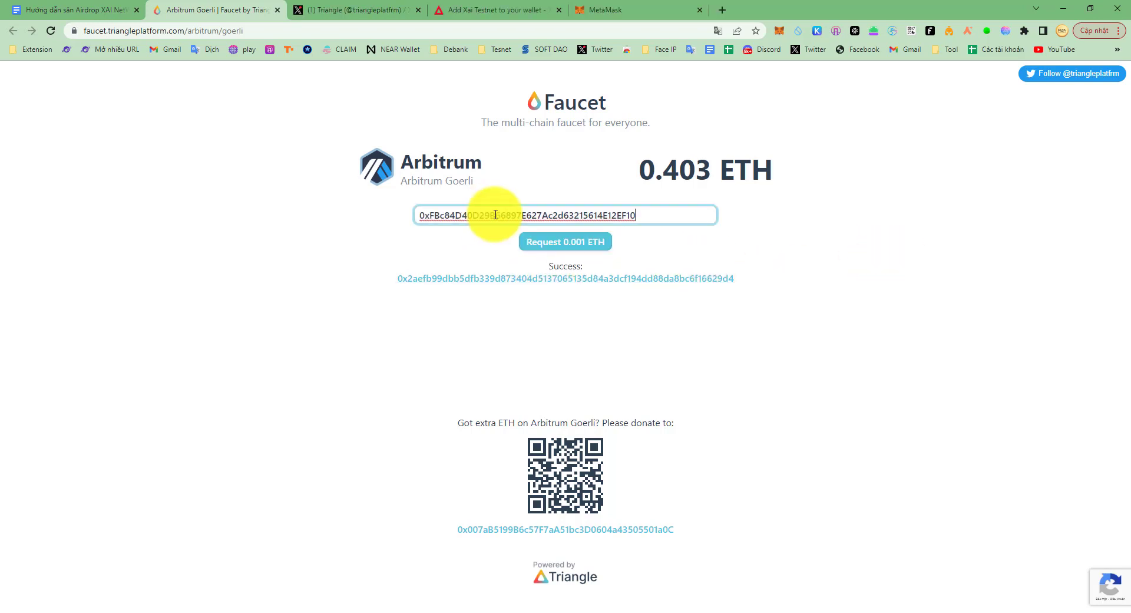
left_click(575, 242)
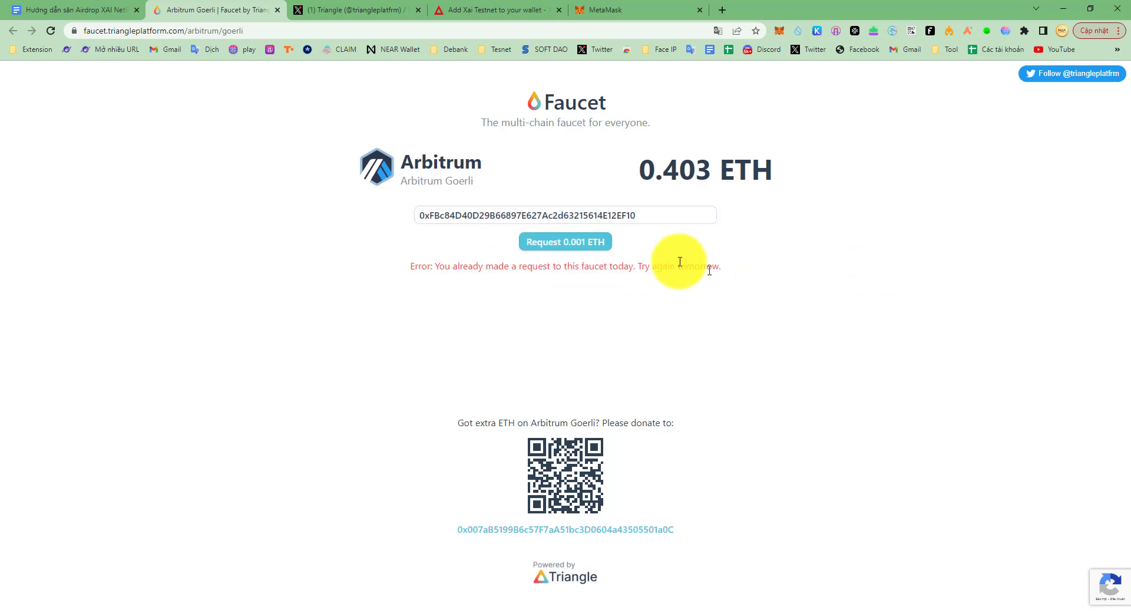
left_click_drag(728, 268, 394, 262)
left_click(641, 198)
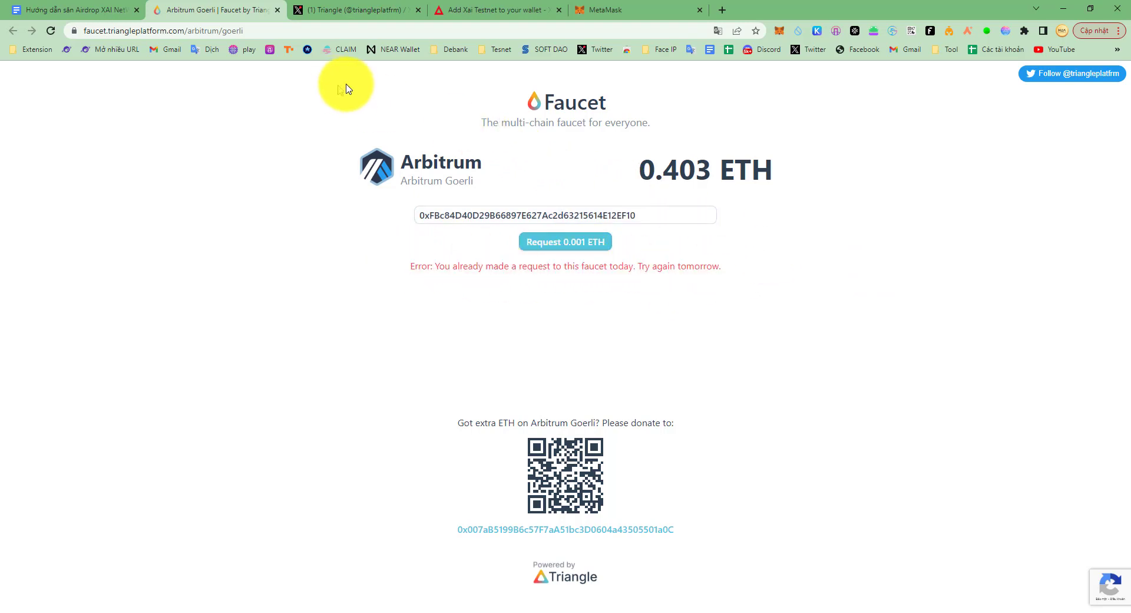
- Return to the guide document and open the Arbitrum bridge link from section 3
left_click(638, 9)
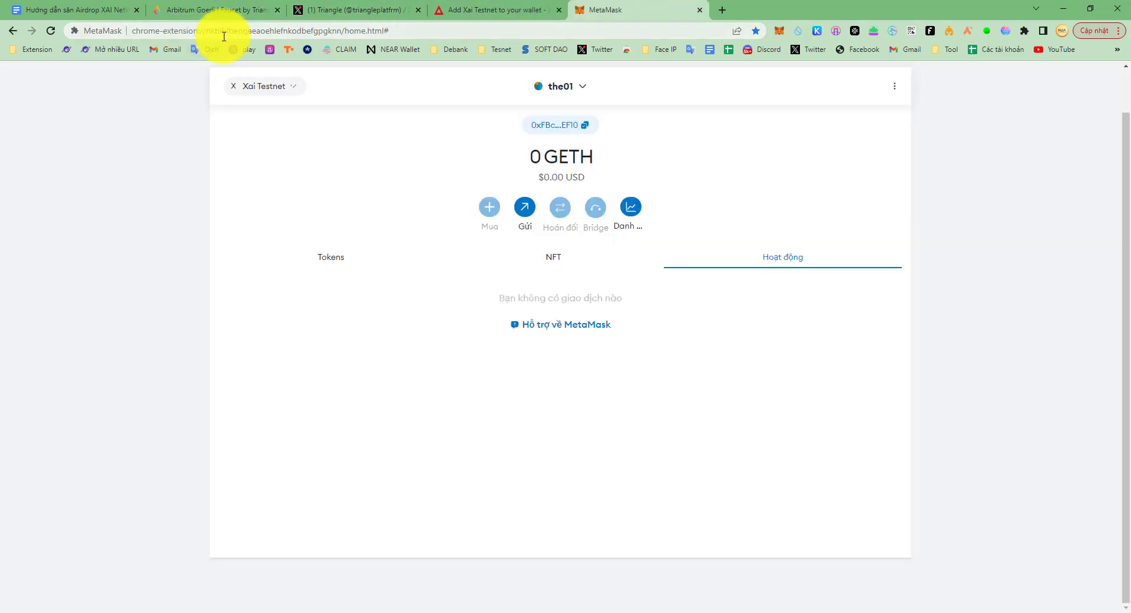
key("ctrl+1")
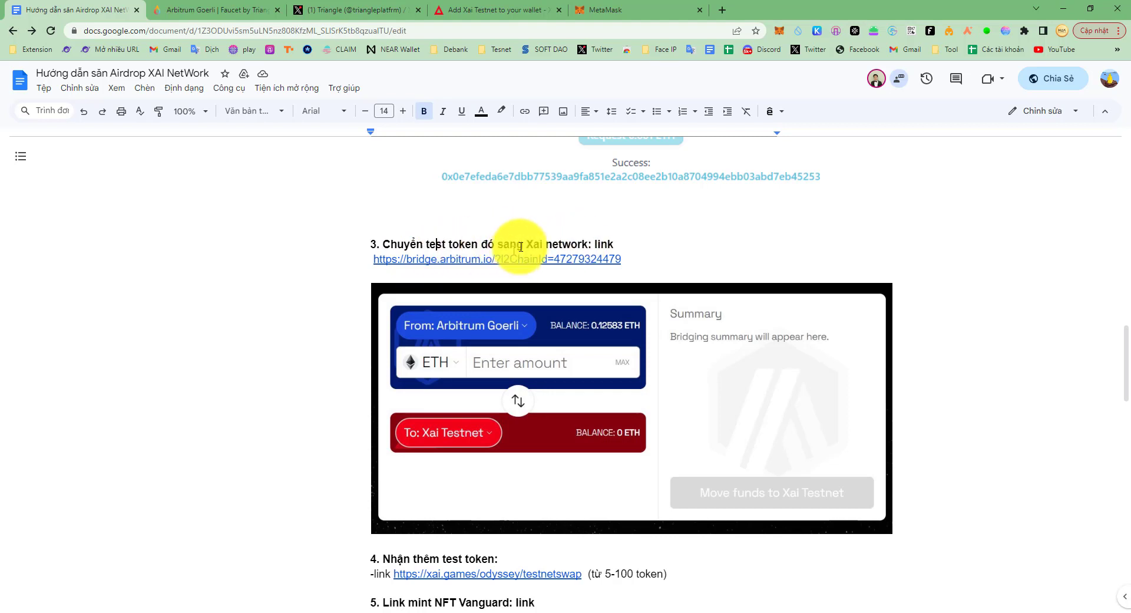
left_click(480, 260)
left_click(463, 283)
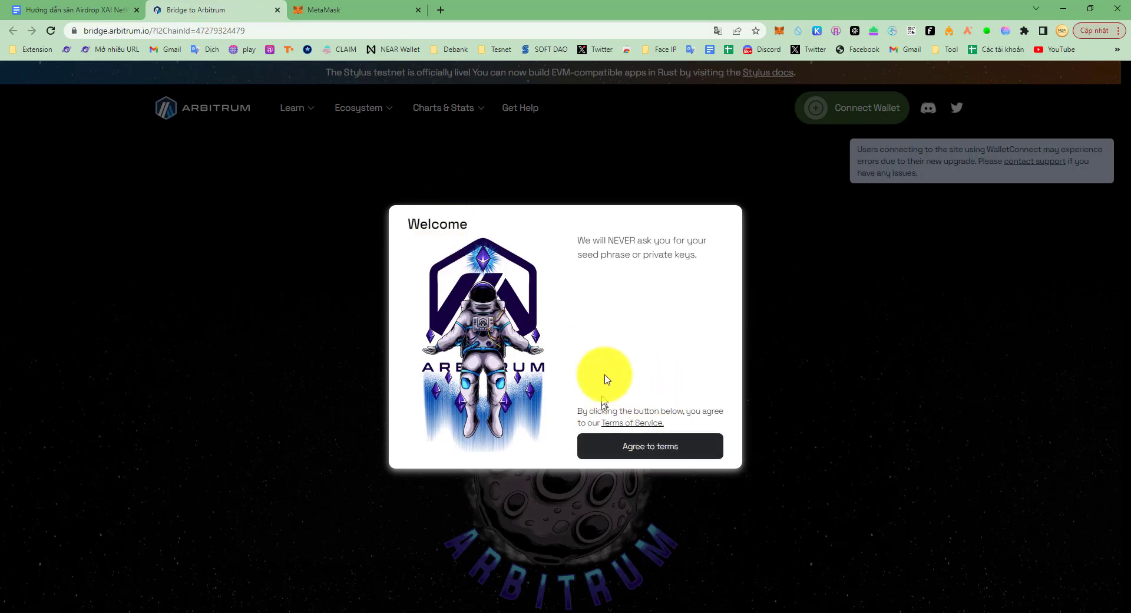
- Accept the bridge's terms and connect the MetaMask account to the site
left_click(659, 452)
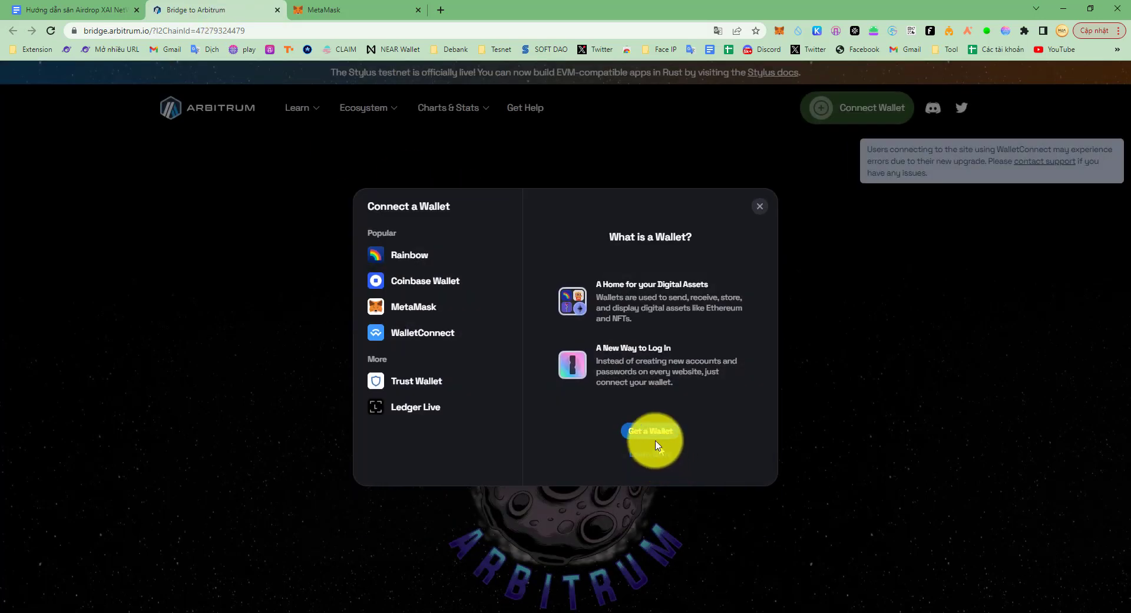
left_click(429, 316)
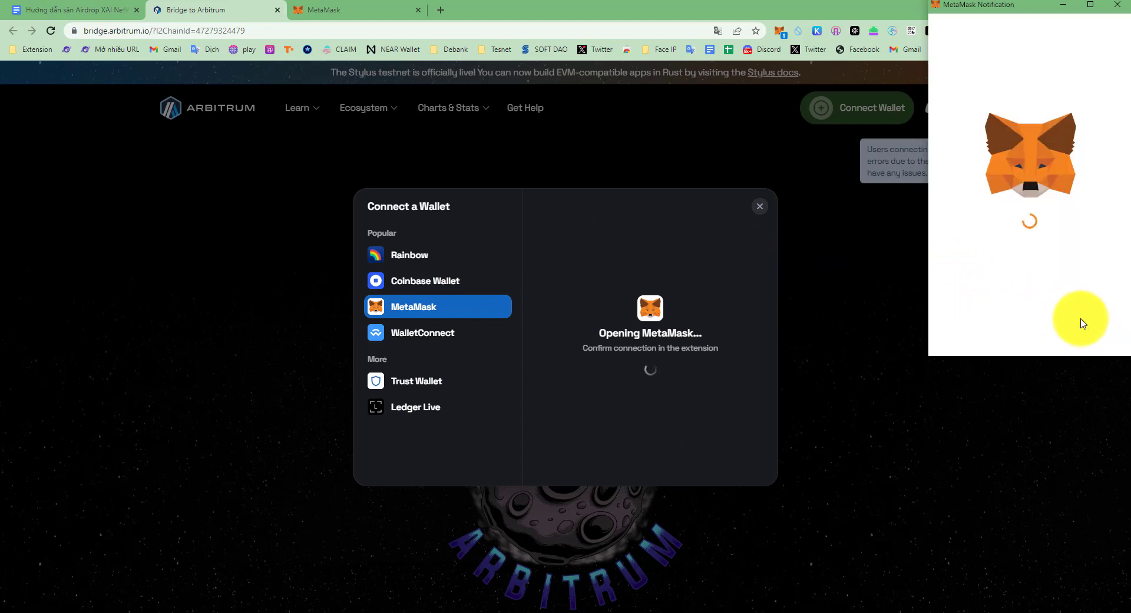
left_click(1092, 342)
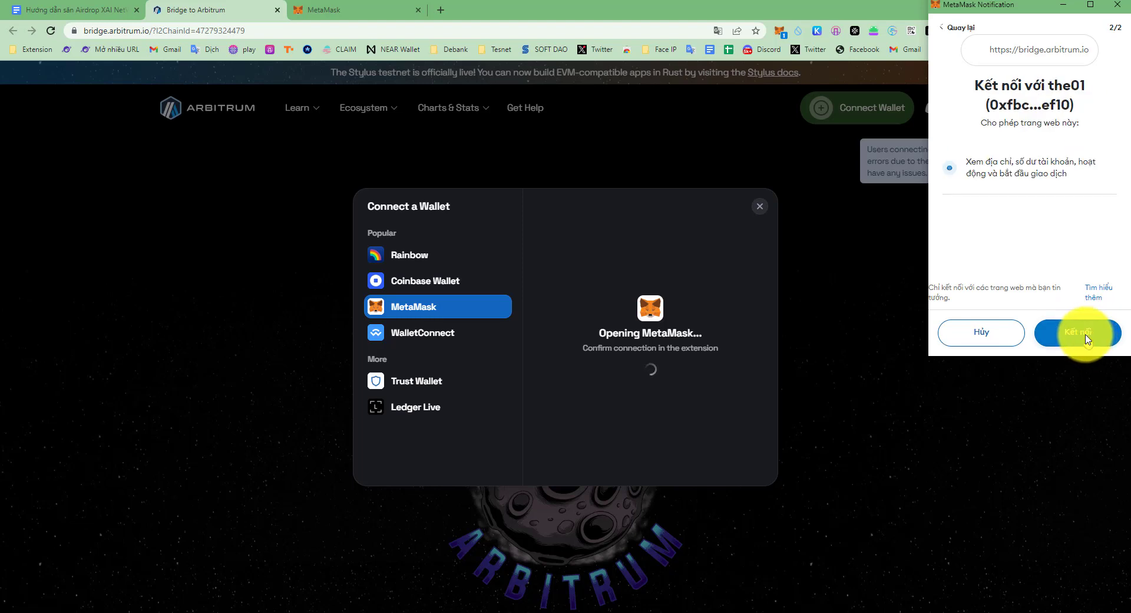
left_click(1087, 342)
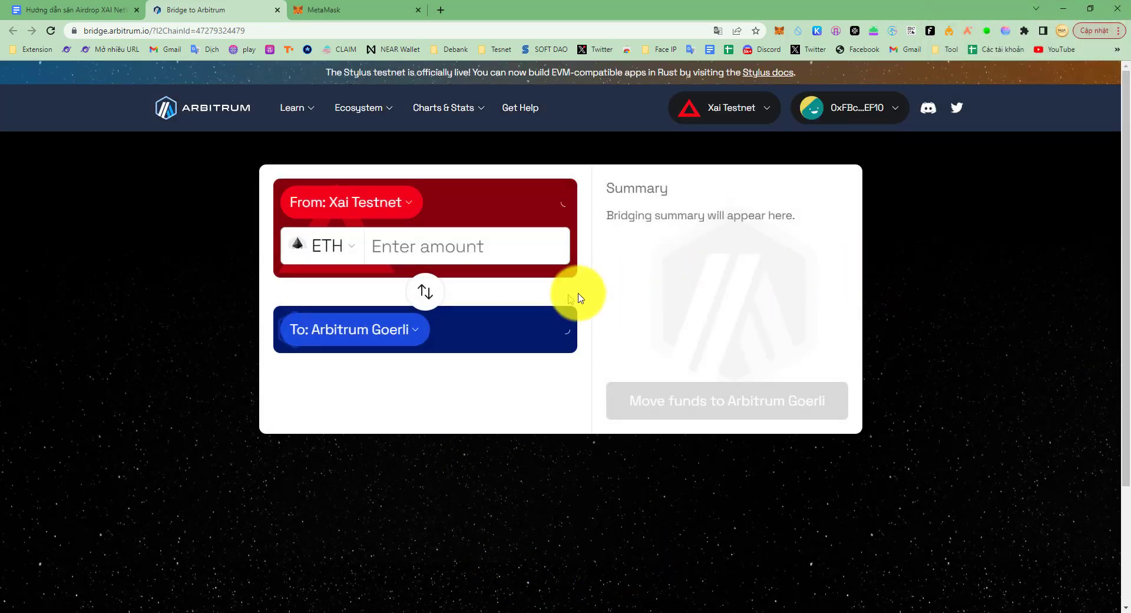
- Set the bridge direction from Arbitrum Goerli to Xai Testnet and the ETH amount to 0.02
left_click(428, 293)
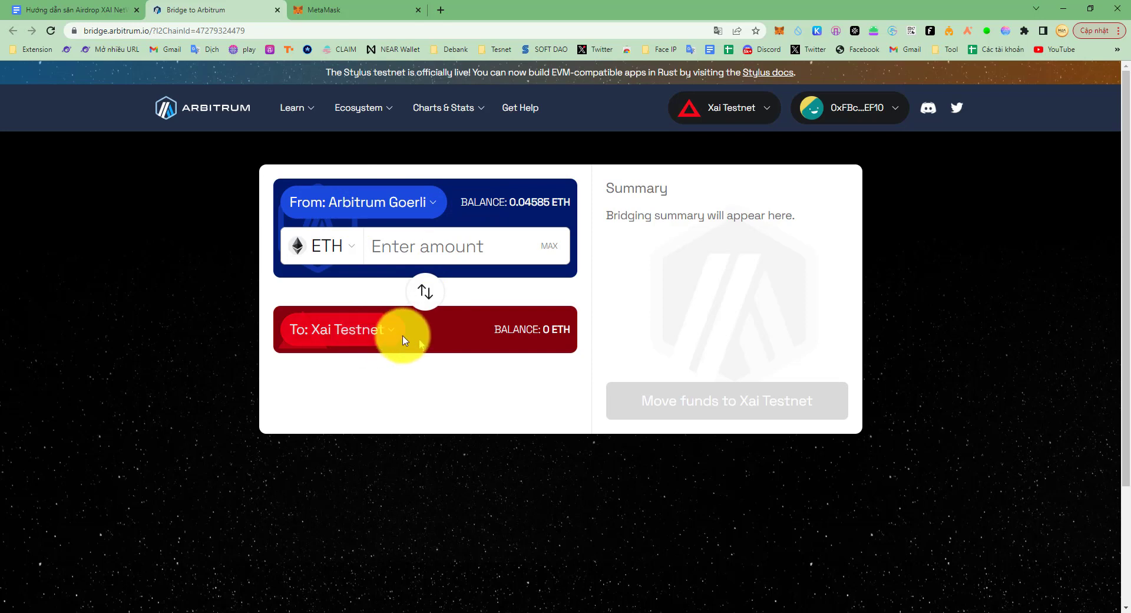
left_click(531, 247)
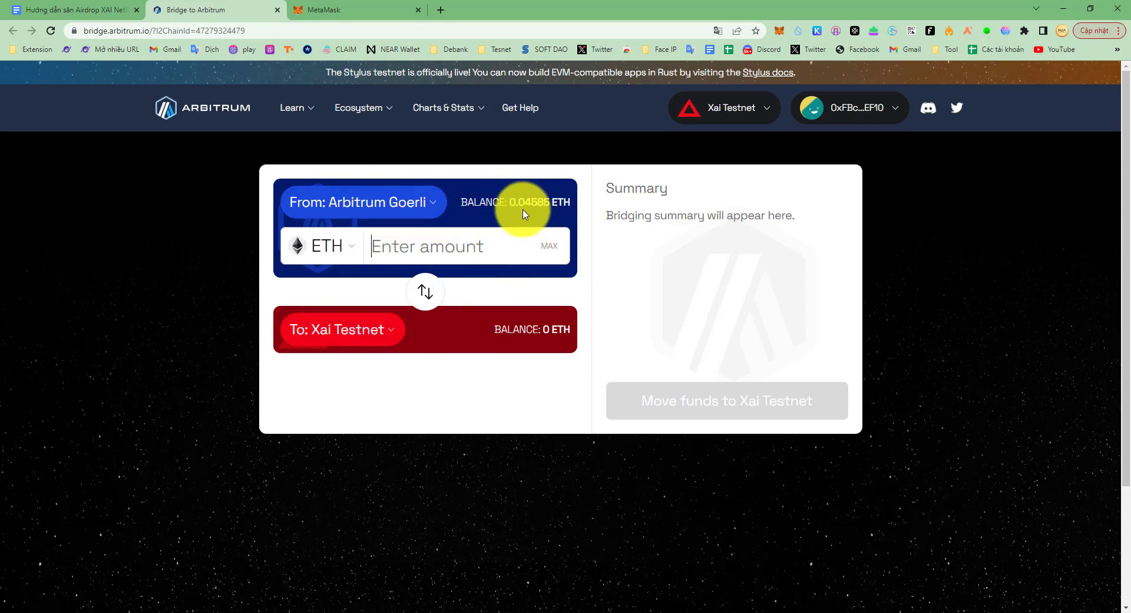
left_click_drag(510, 202, 568, 196)
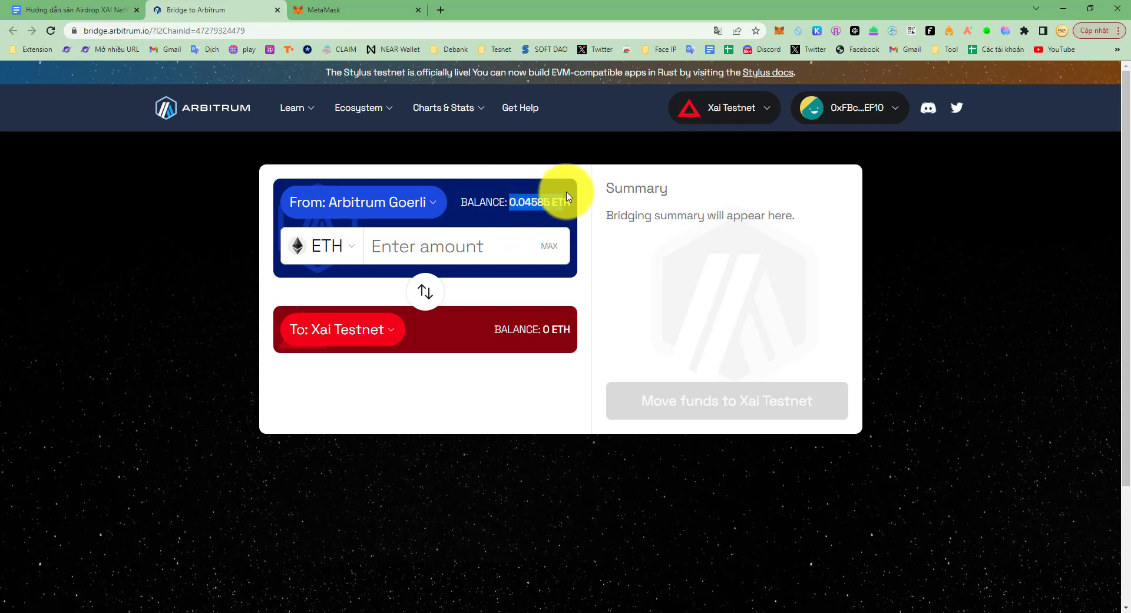
left_click(503, 247)
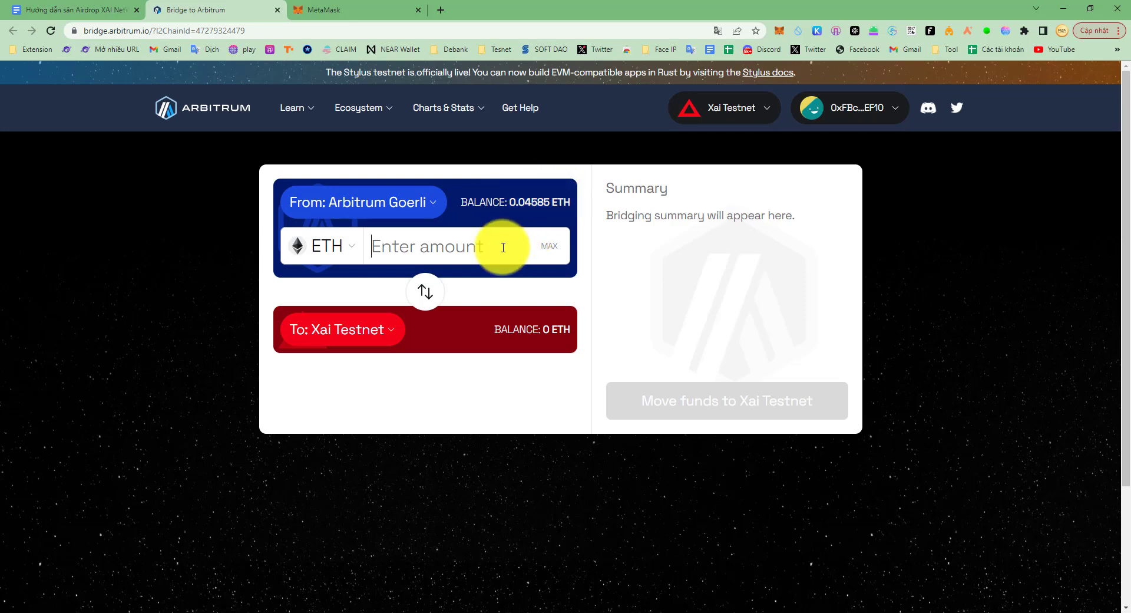
type("0.01")
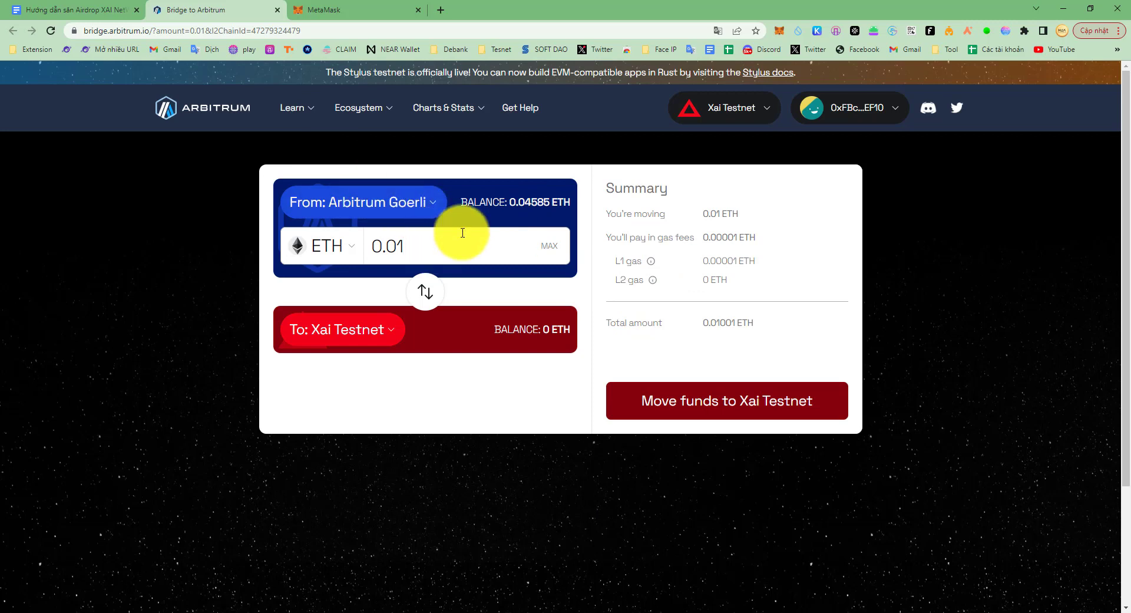
key("BackSpace")
type("2")
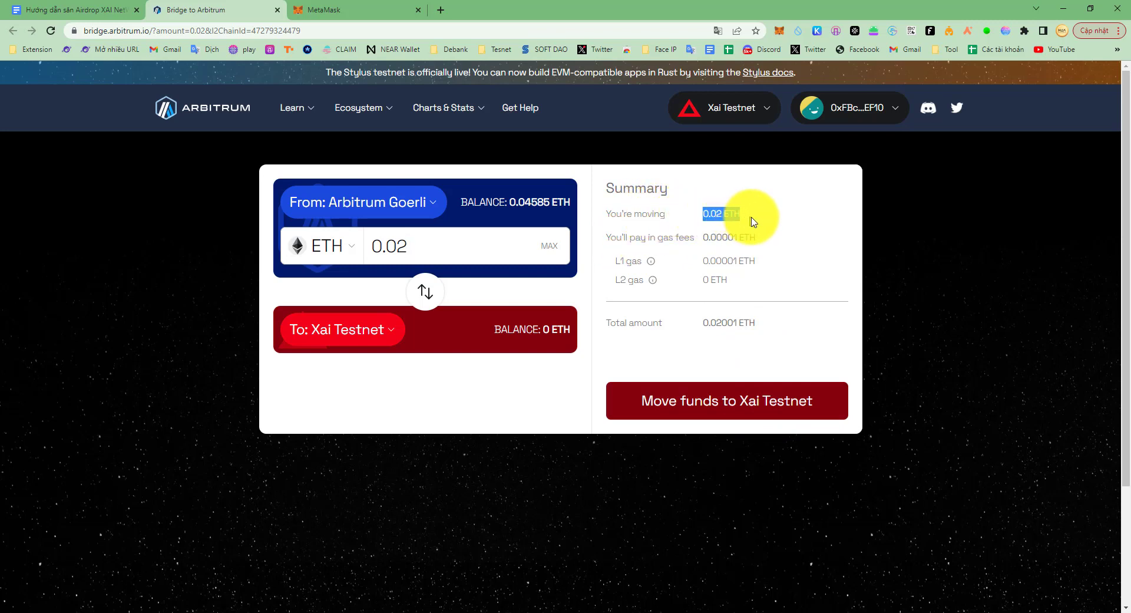
- Review the gas fee and total, then submit the transfer to Xai Testnet, approving the network switch and deposit in MetaMask
left_click_drag(703, 237, 757, 237)
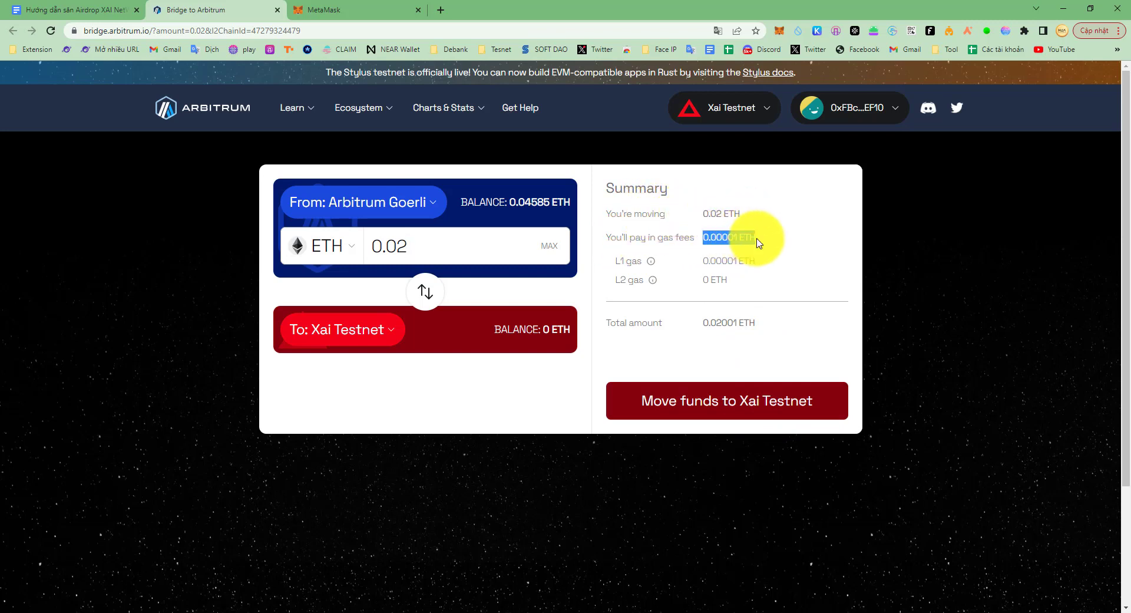
left_click(729, 235)
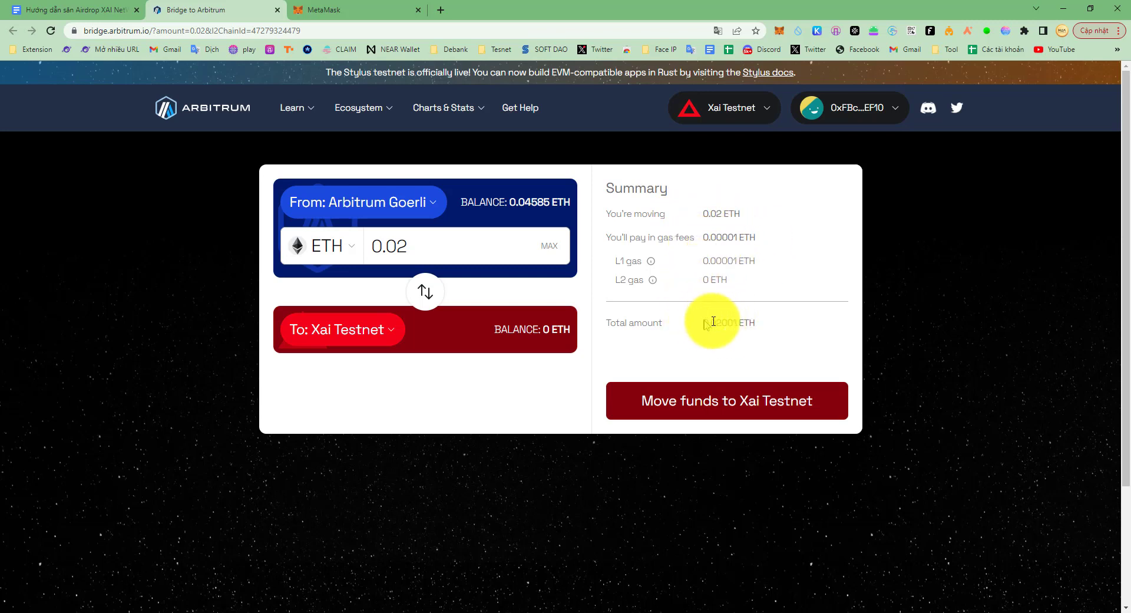
left_click_drag(701, 322, 782, 320)
left_click(812, 321)
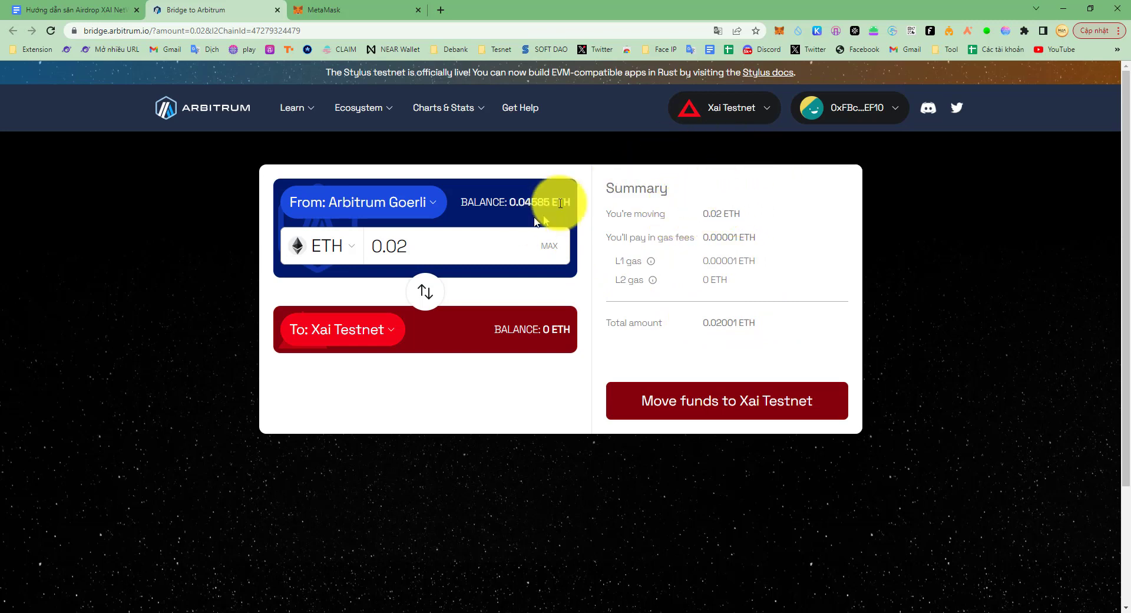
left_click(730, 405)
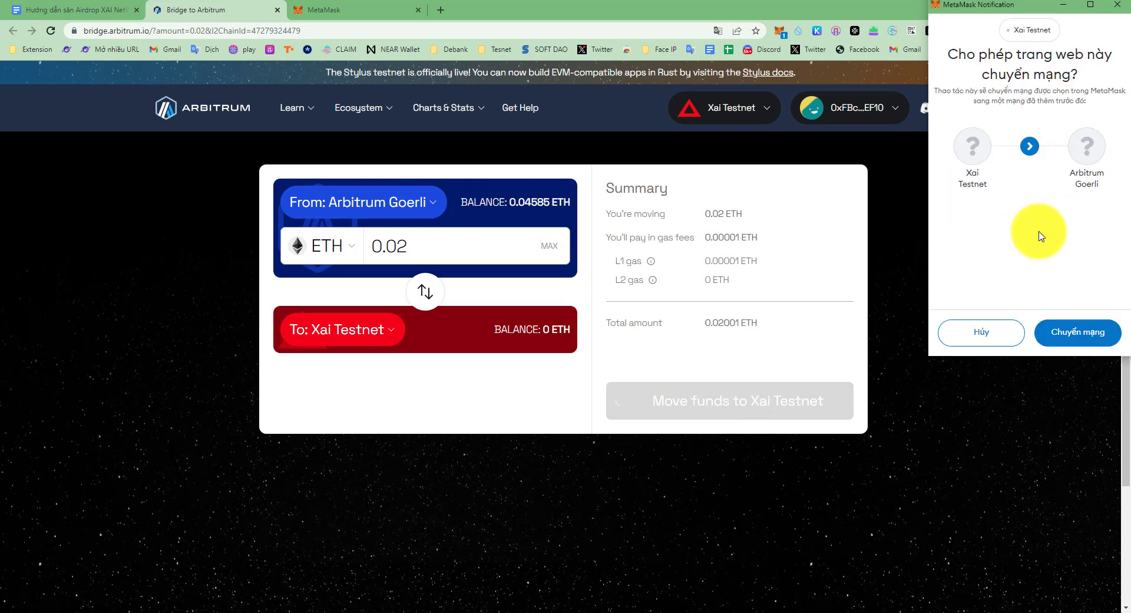
left_click(1073, 336)
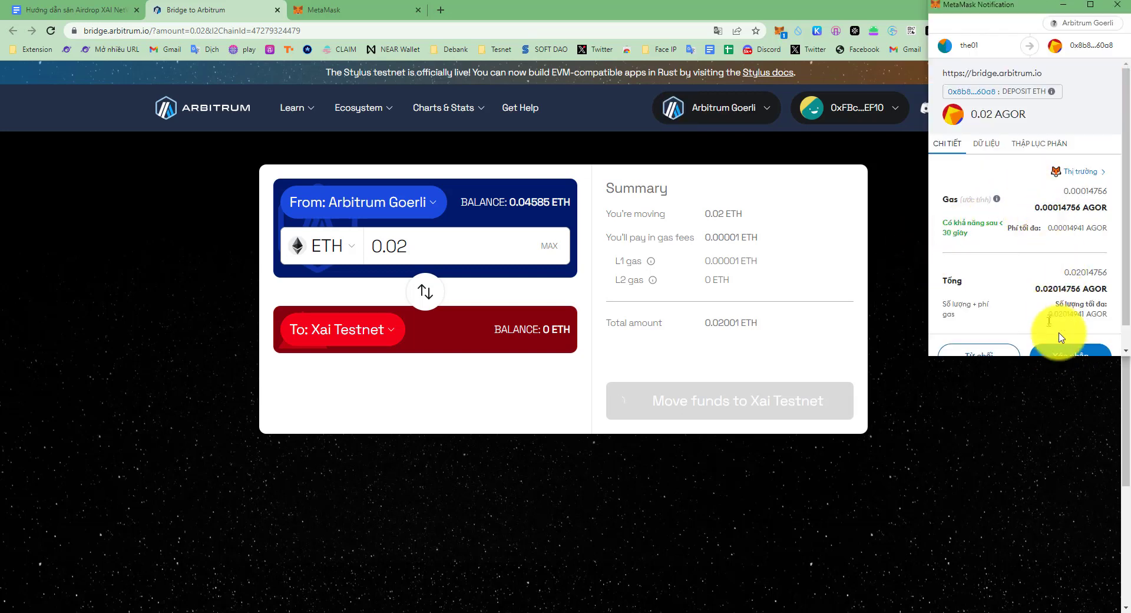
scroll(1058, 321, "down", 1)
left_click(1071, 334)
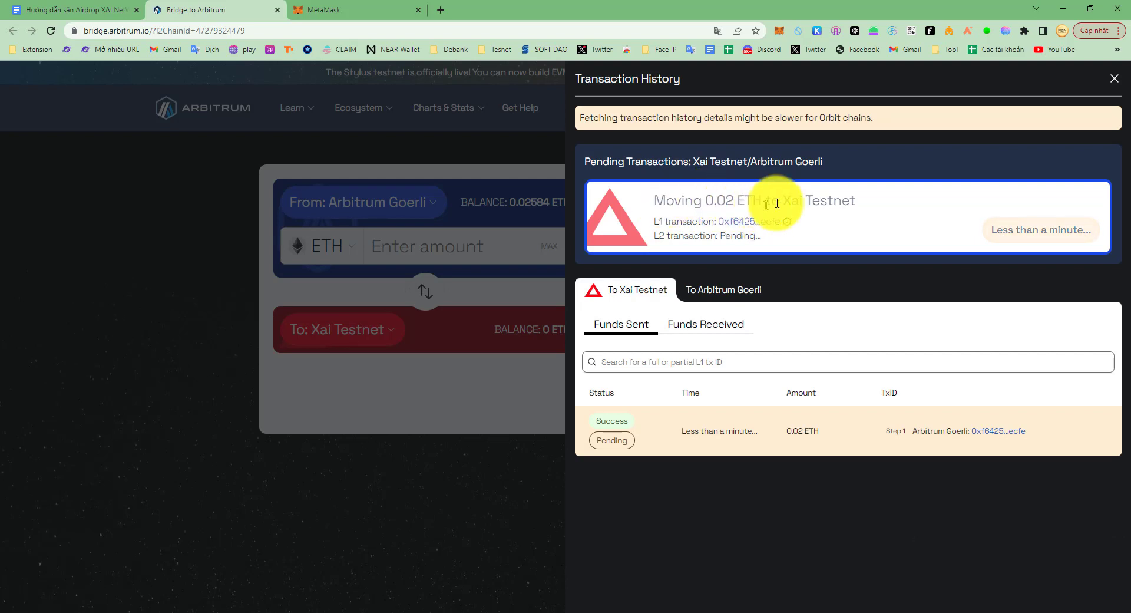
- Check the status of the Xai Testnet transfer in the transaction history and close the history
left_click(661, 235)
left_click_drag(656, 236, 752, 240)
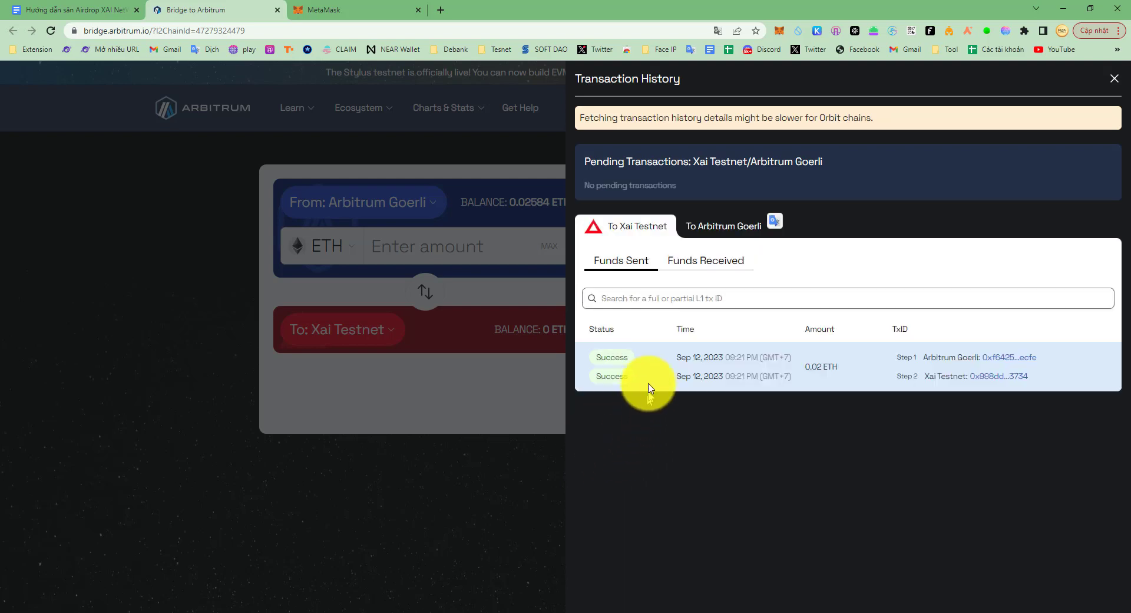
left_click_drag(594, 360, 629, 390)
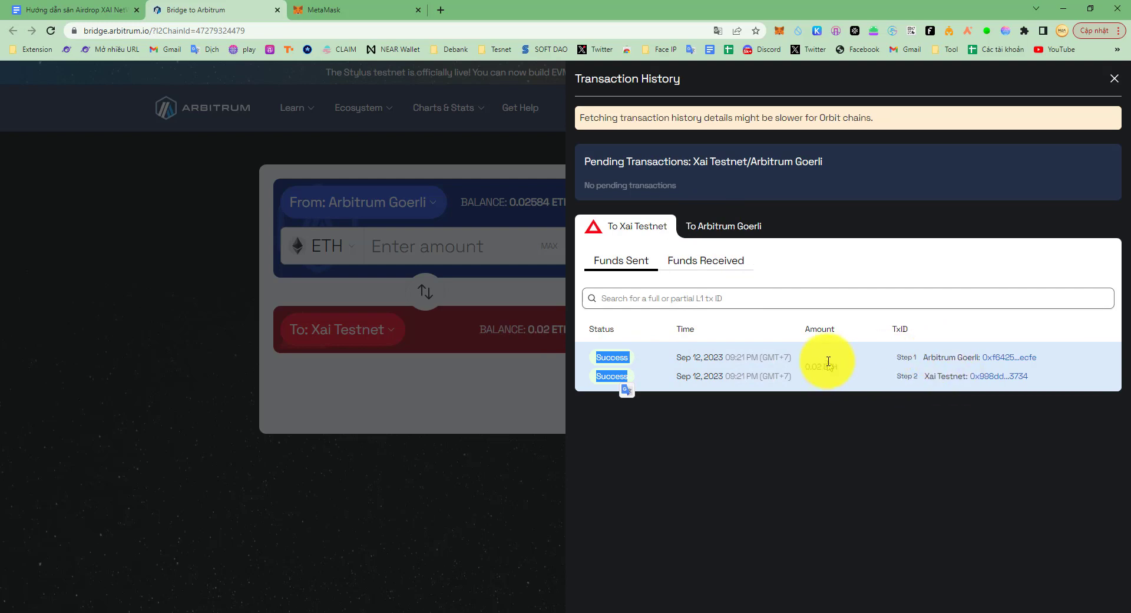
key("Escape")
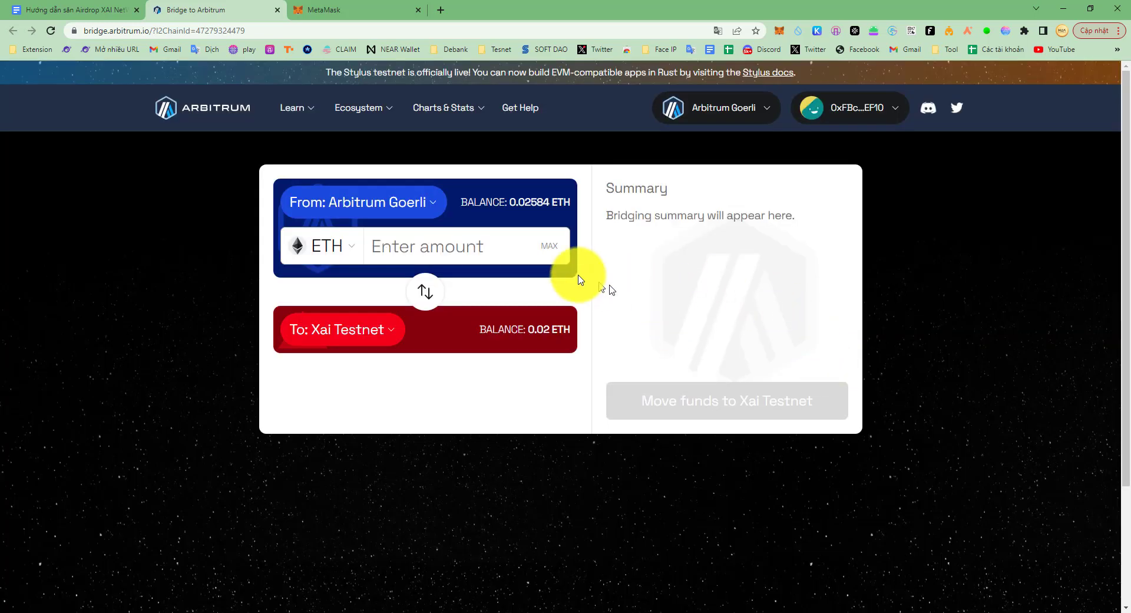
- Reverse the bridge direction to run from Xai Testnet to Arbitrum Goerli and fill in the maximum ETH amount
left_click(426, 291)
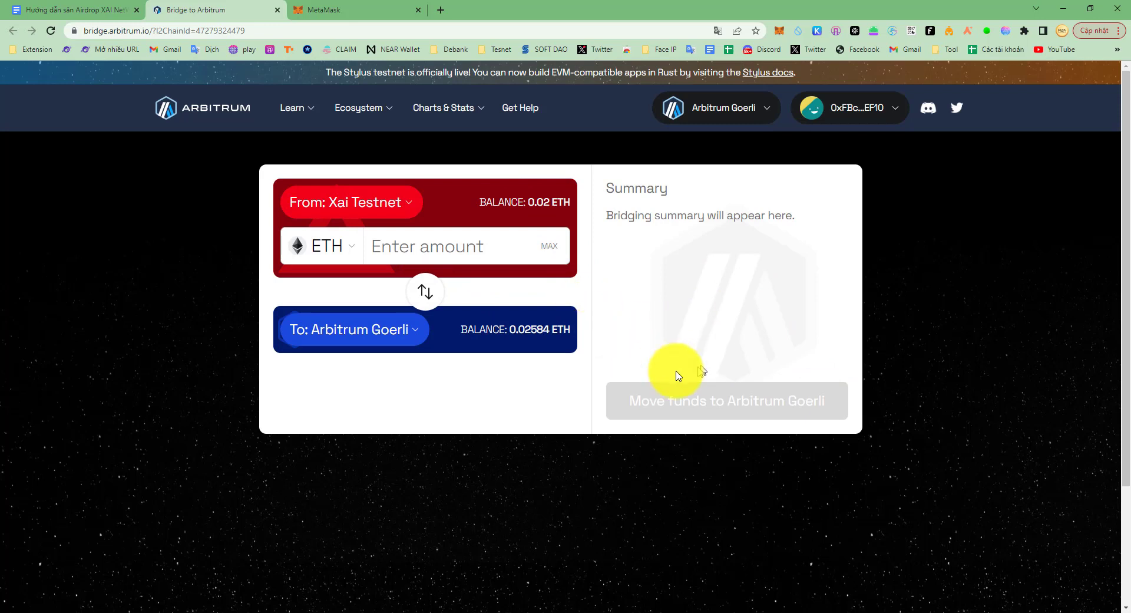
left_click(547, 252)
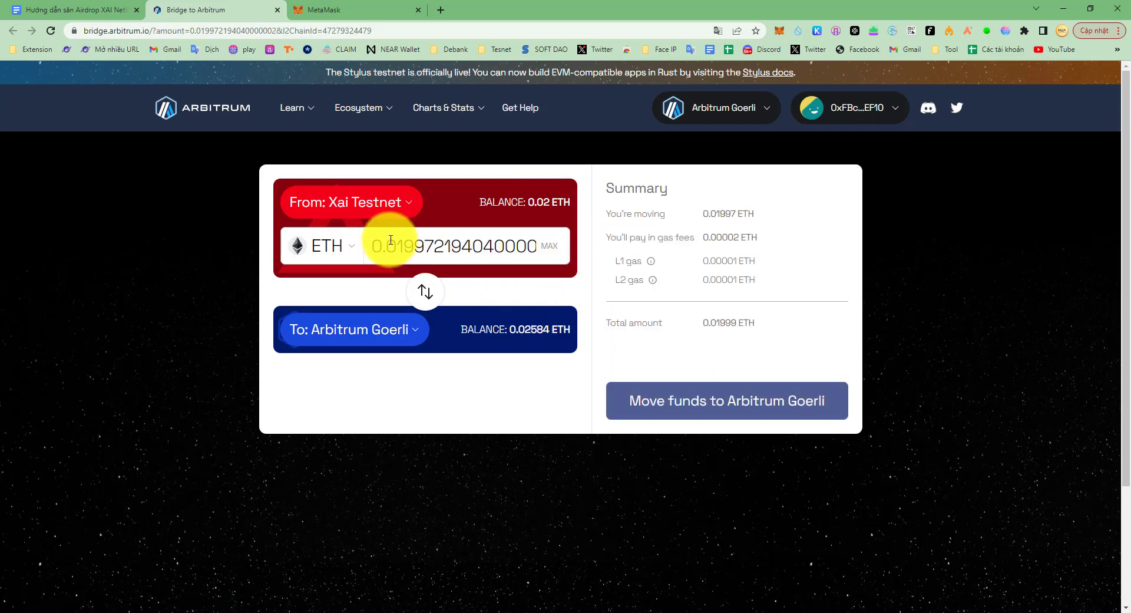
left_click_drag(377, 245, 527, 284)
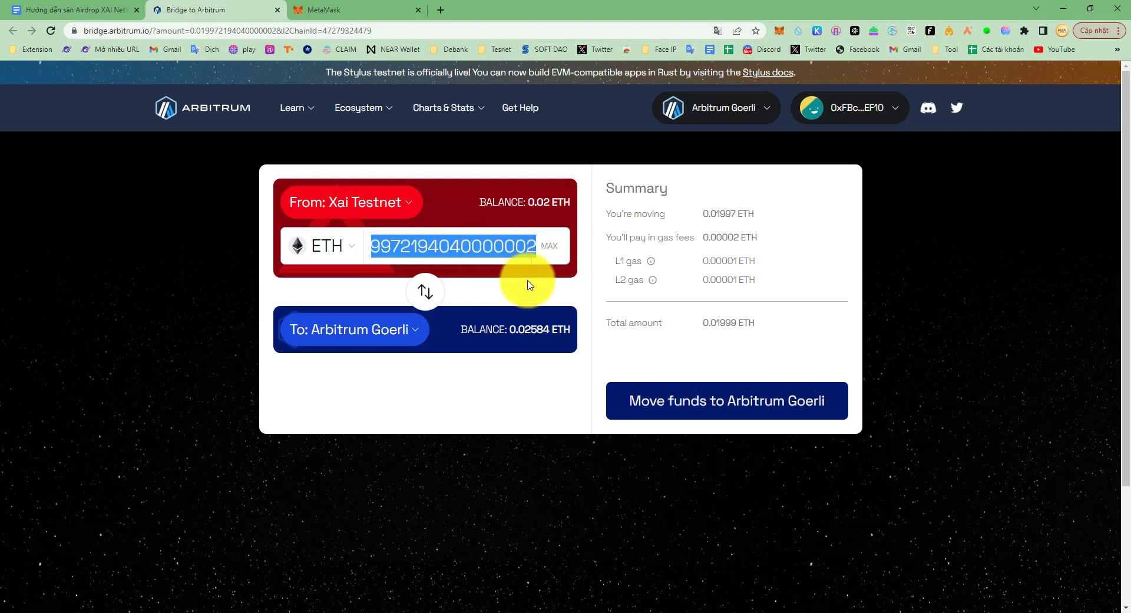
left_click(854, 318)
- Switch MetaMask to the Xai Testnet network and check the account's balance there
left_click(330, 8)
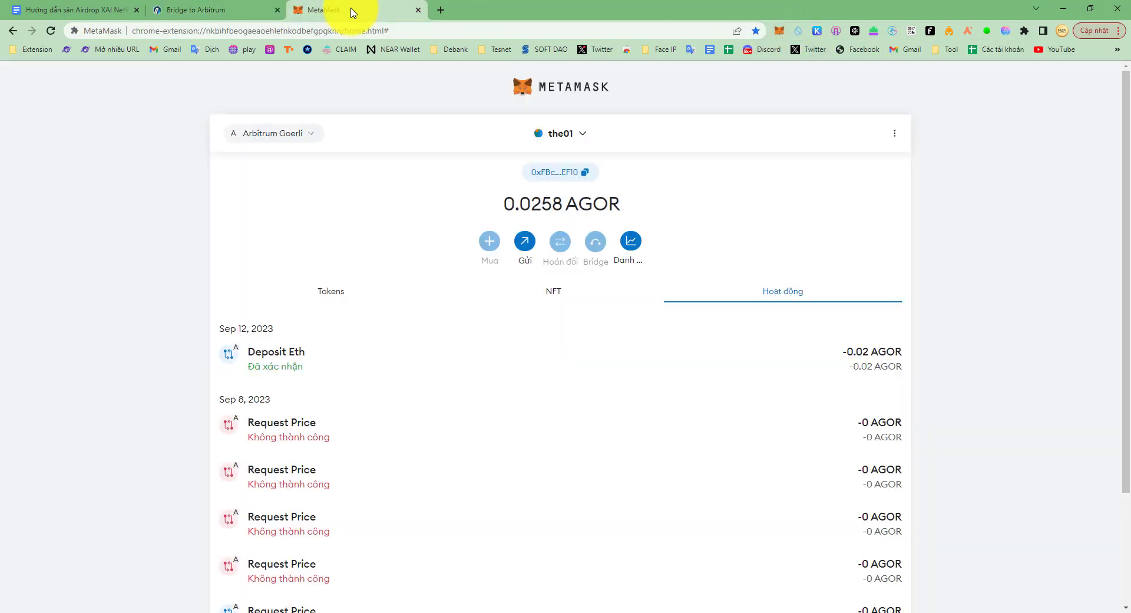
left_click(287, 134)
scroll(537, 239, "down", 5)
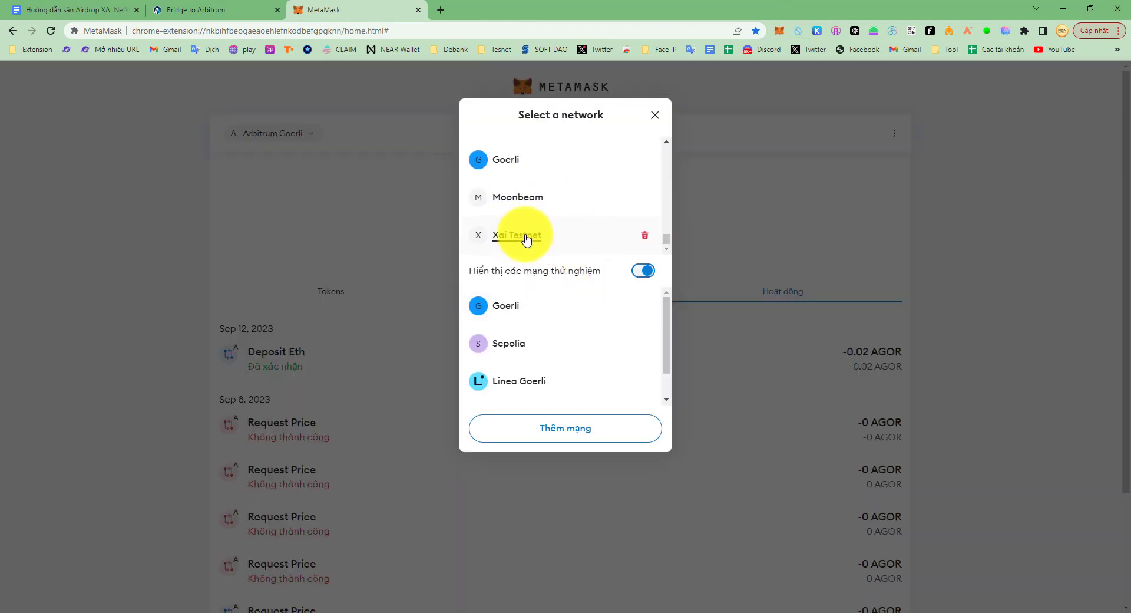
left_click(539, 239)
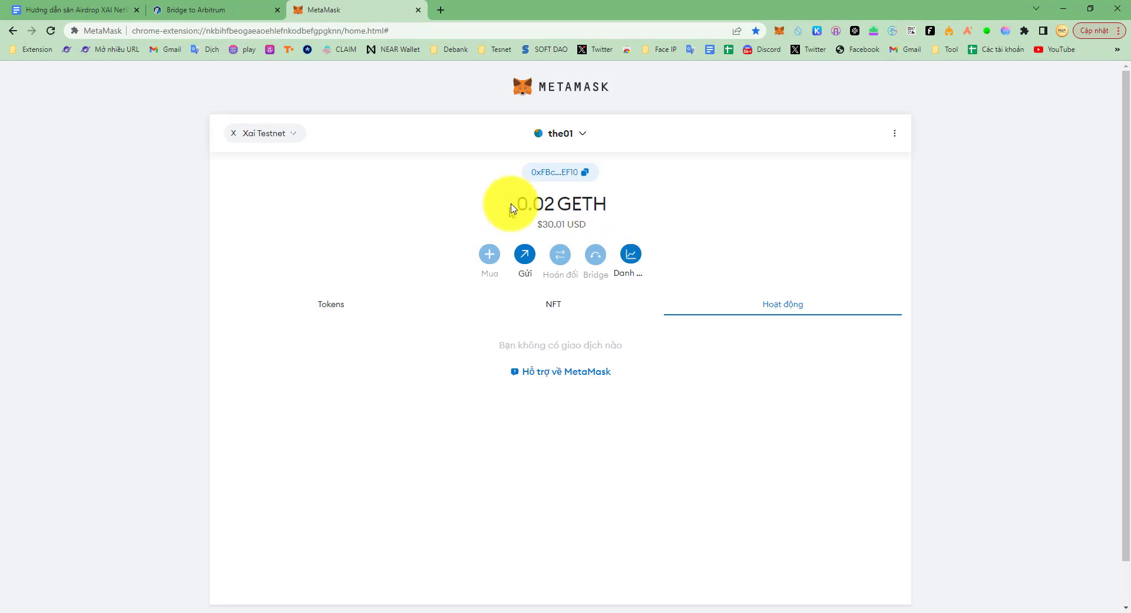
left_click_drag(515, 204, 554, 204)
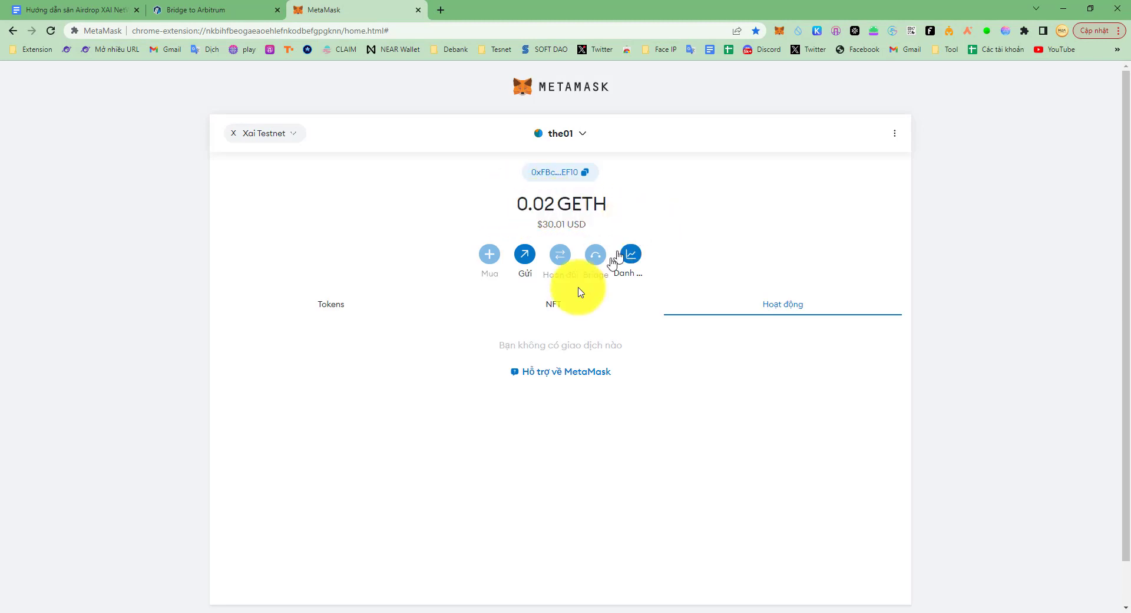
left_click(562, 201)
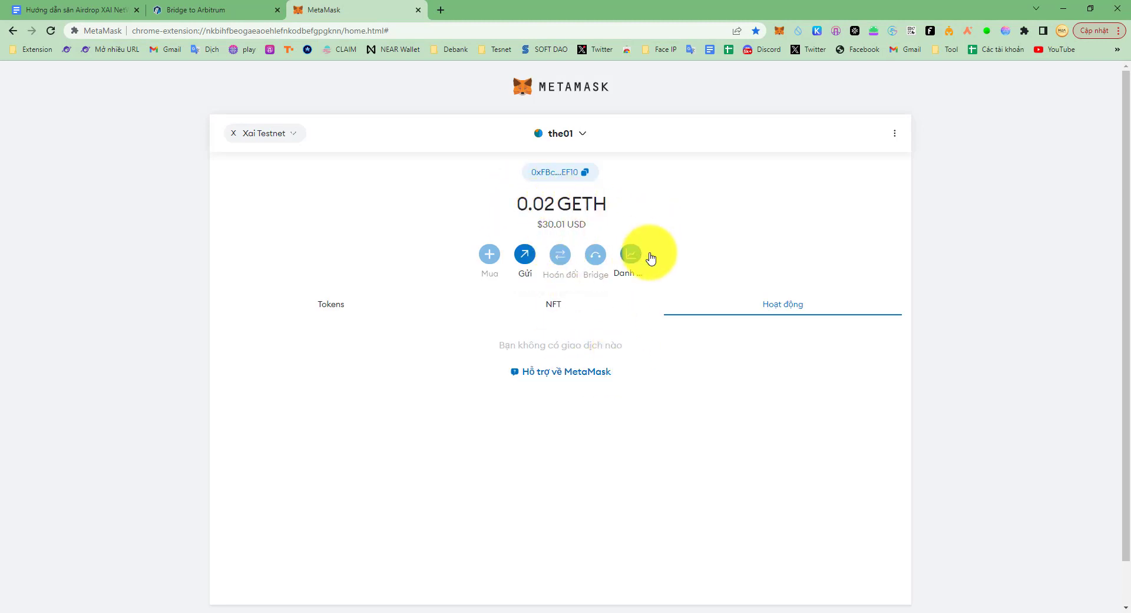
- Return to the airdrop guide document and open the xai.games/odyssey/testnetswap link in section 4 in a new tab
key("ctrl+Tab")
scroll(416, 252, "up", 6)
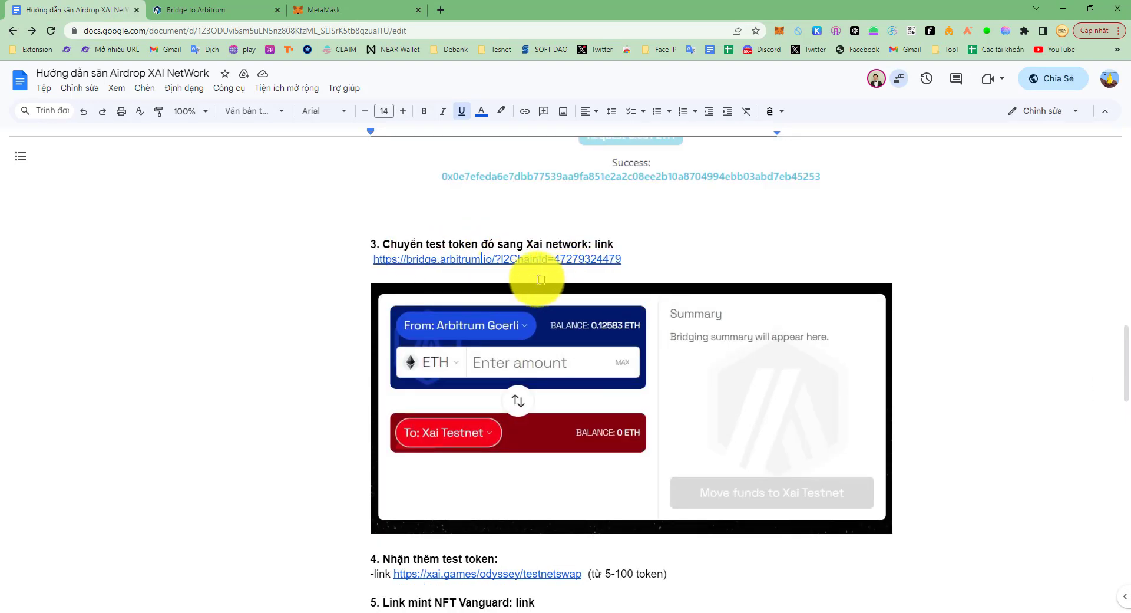
scroll(535, 277, "down", 3)
scroll(429, 376, "down", 3)
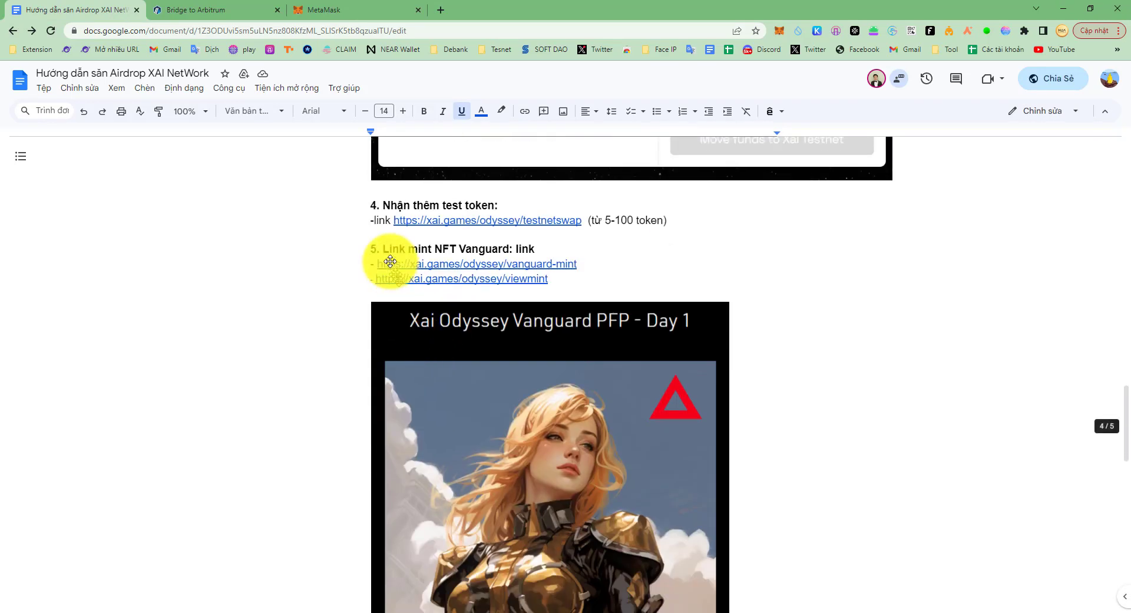
mouse_move(469, 222)
left_click(480, 241)
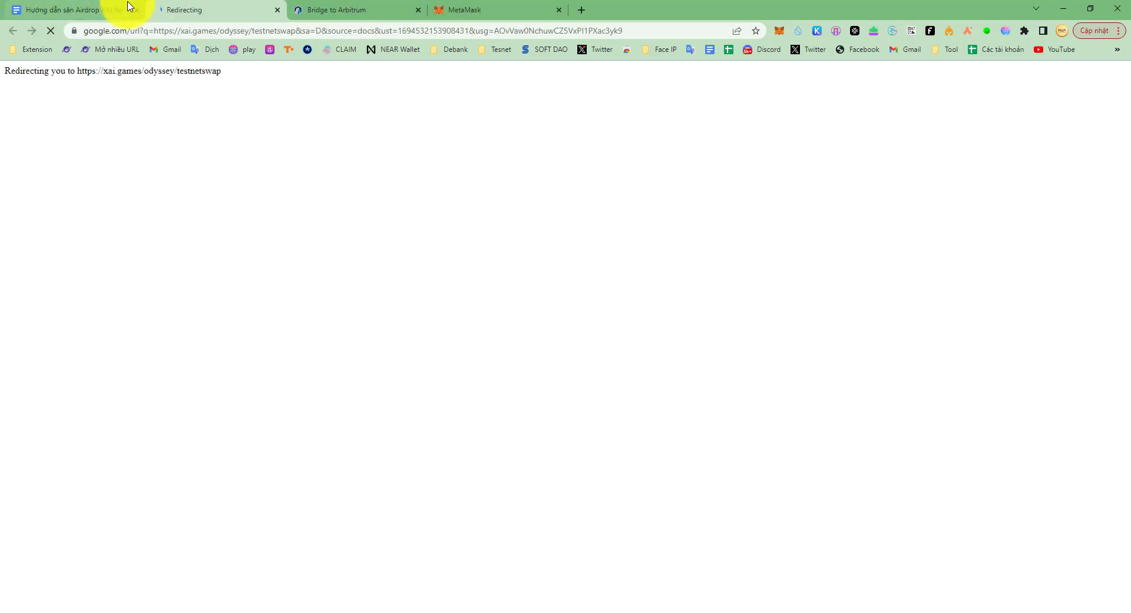
- Check the token range given for section 4 in the guide against the XAI Quest Tokens page
left_click(127, 9)
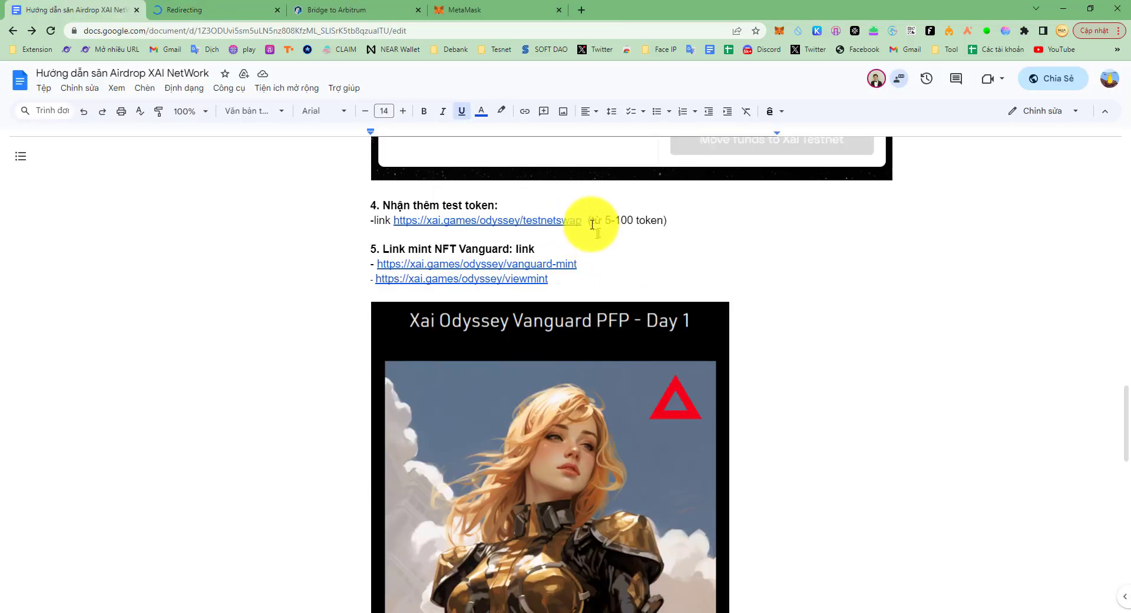
left_click_drag(592, 215, 655, 220)
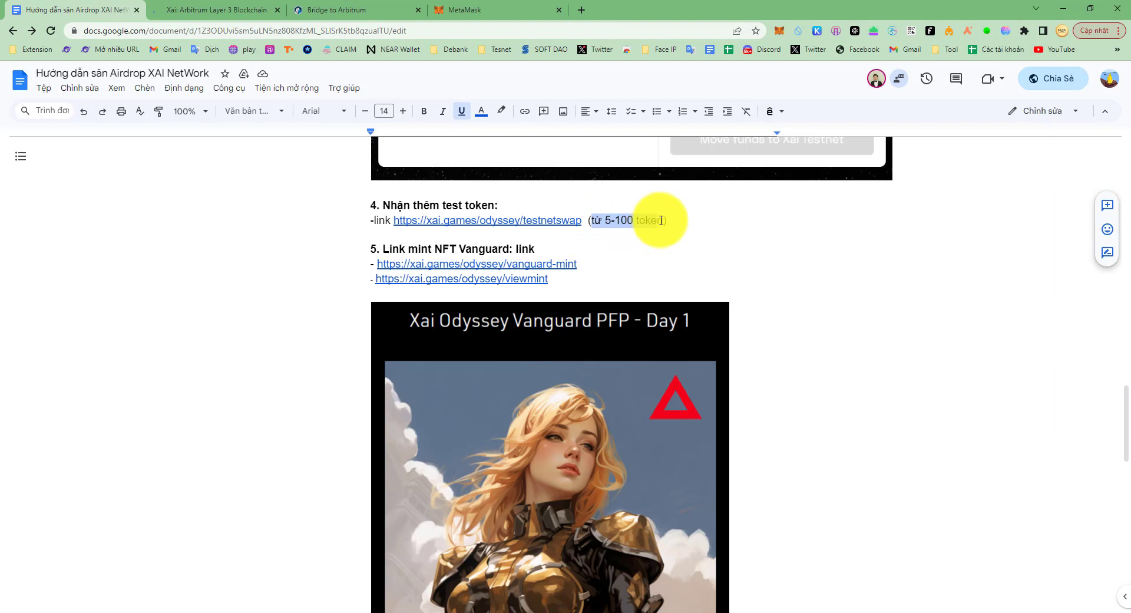
left_click_drag(665, 220, 669, 219)
key("ctrl+Tab")
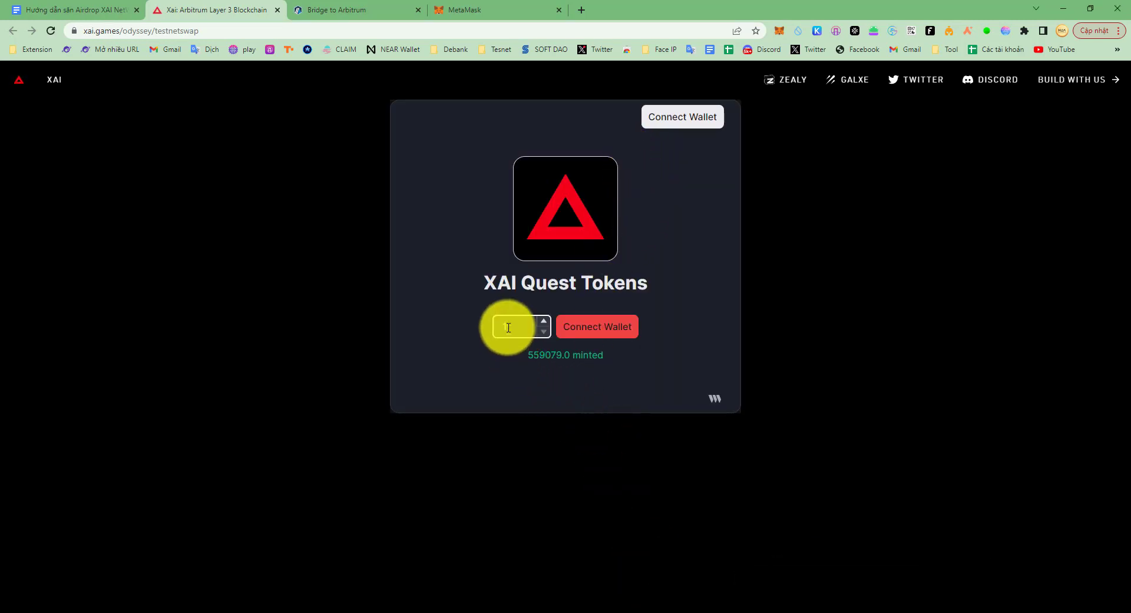
left_click(106, 8)
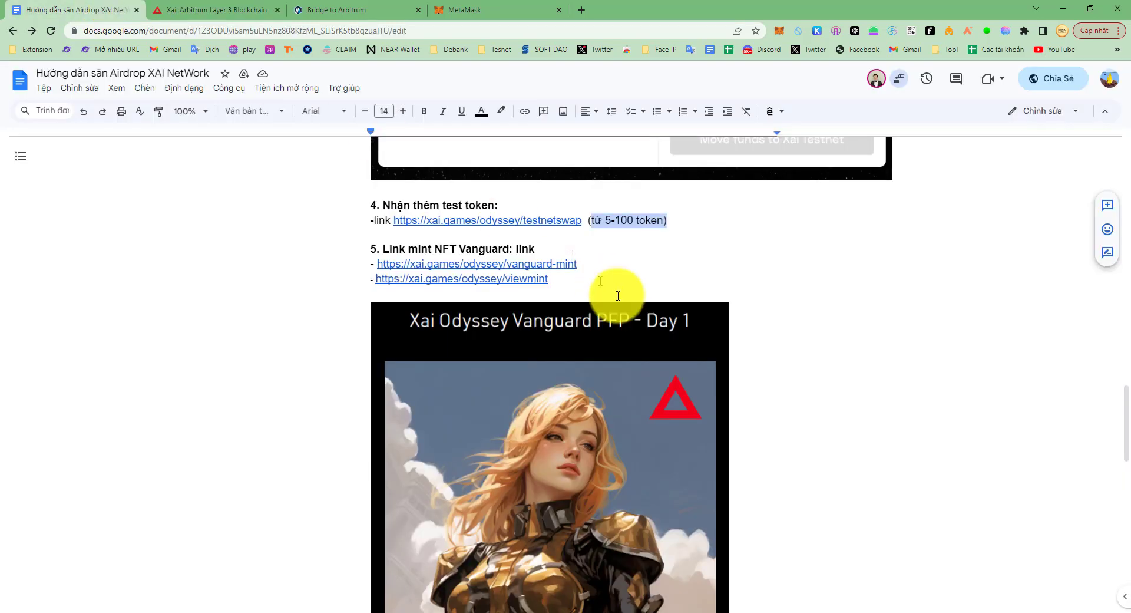
left_click(185, 6)
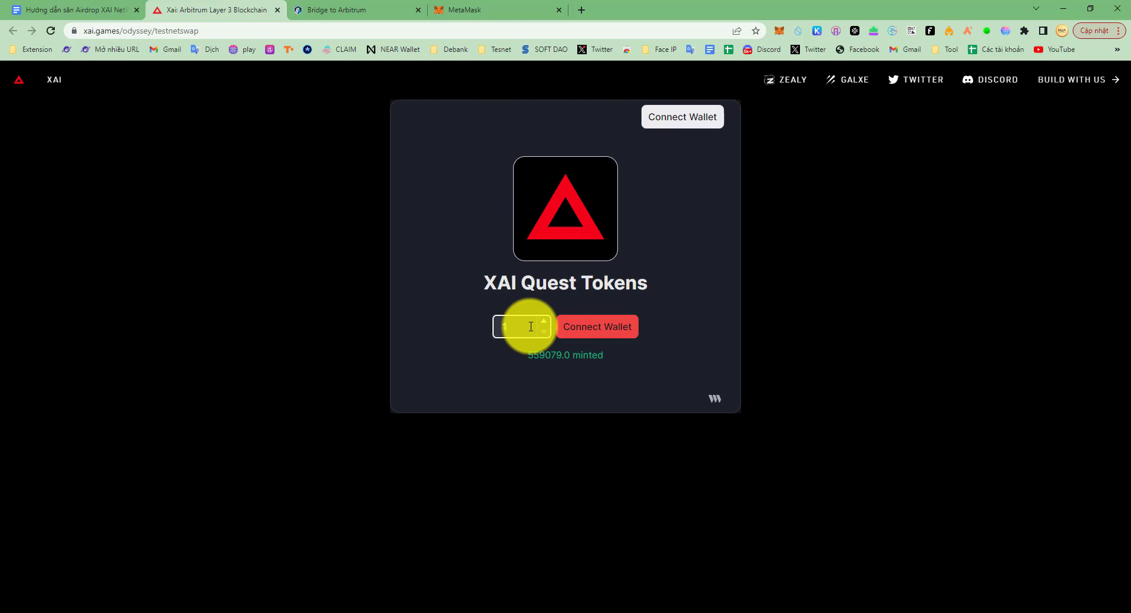
- Connect the selected MetaMask account to the XAI Quest Tokens page
left_click(625, 333)
left_click(487, 282)
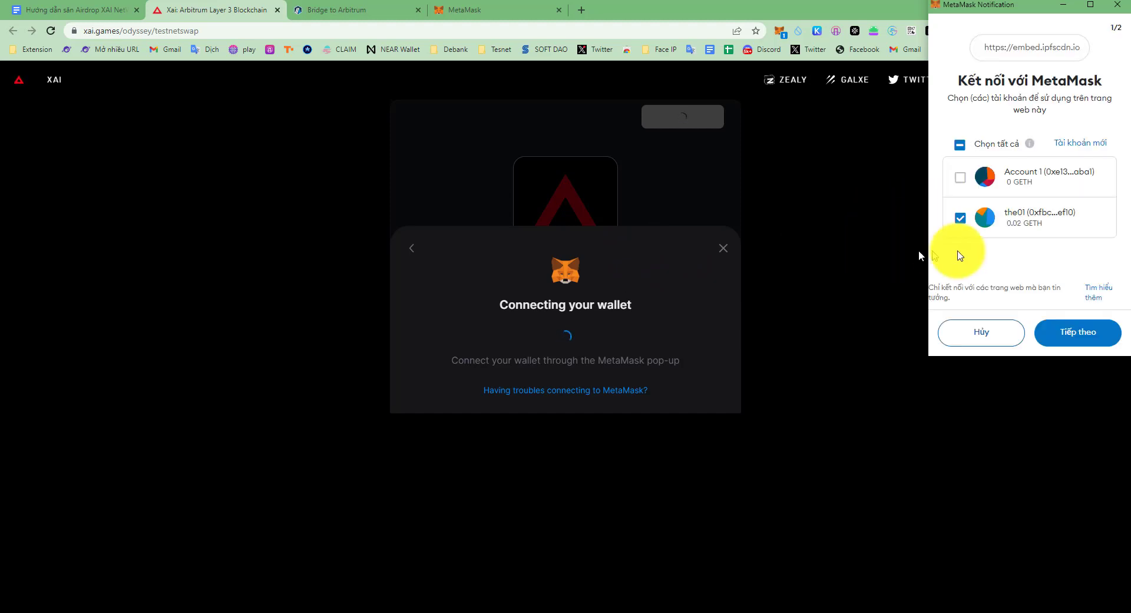
left_click(1095, 339)
left_click(1091, 336)
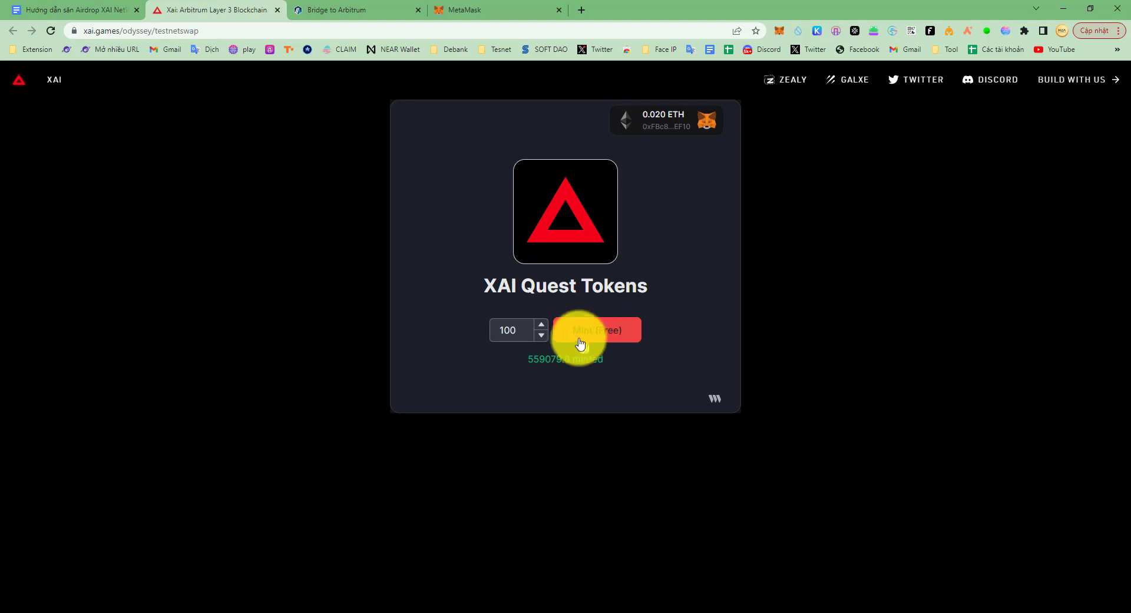
- Mint 100 XAI Quest Tokens and approve the claim transaction in MetaMask
left_click(596, 333)
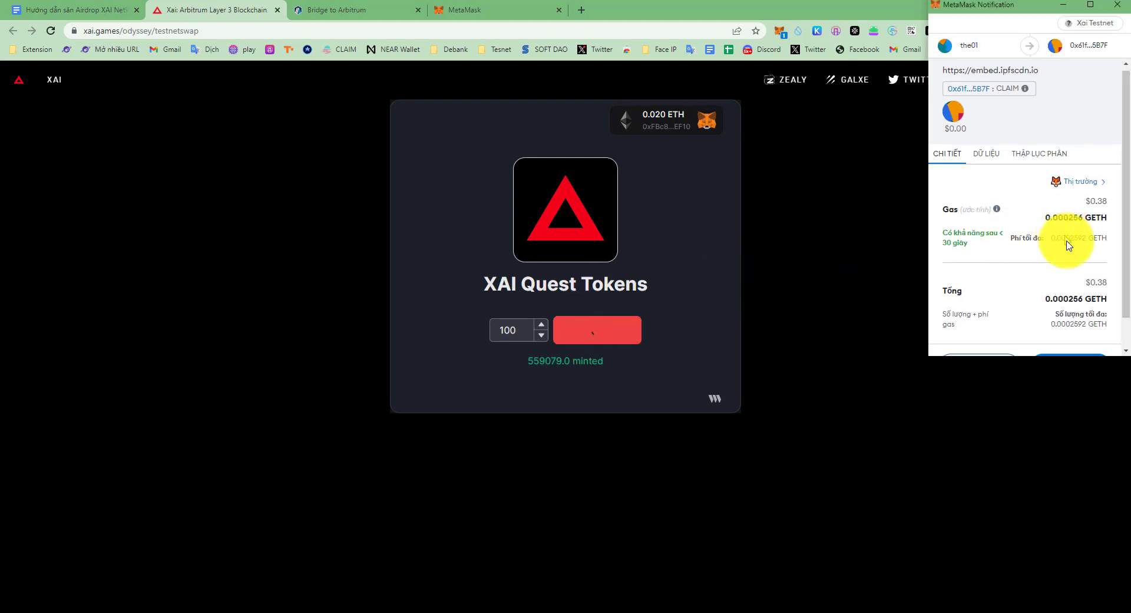
scroll(1063, 244, "down", 1)
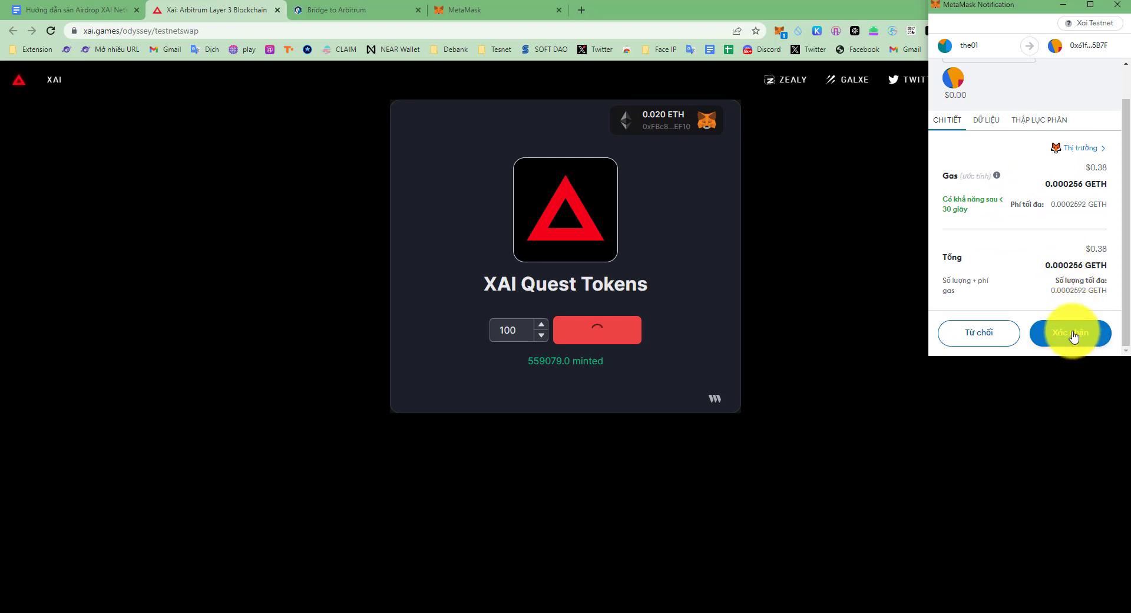
left_click(1078, 336)
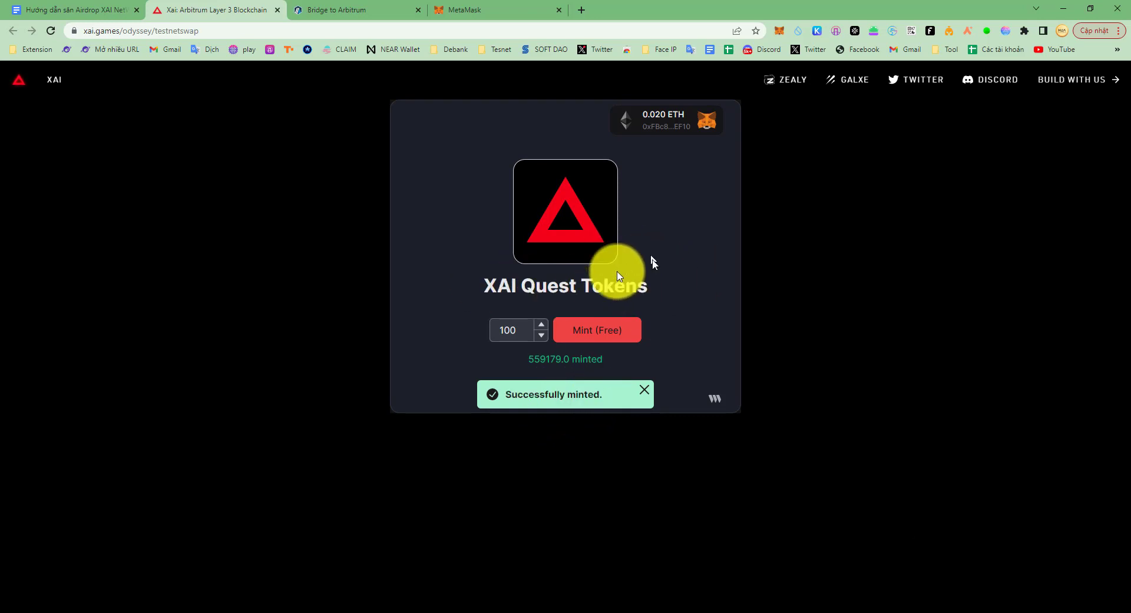
left_click_drag(482, 288, 672, 303)
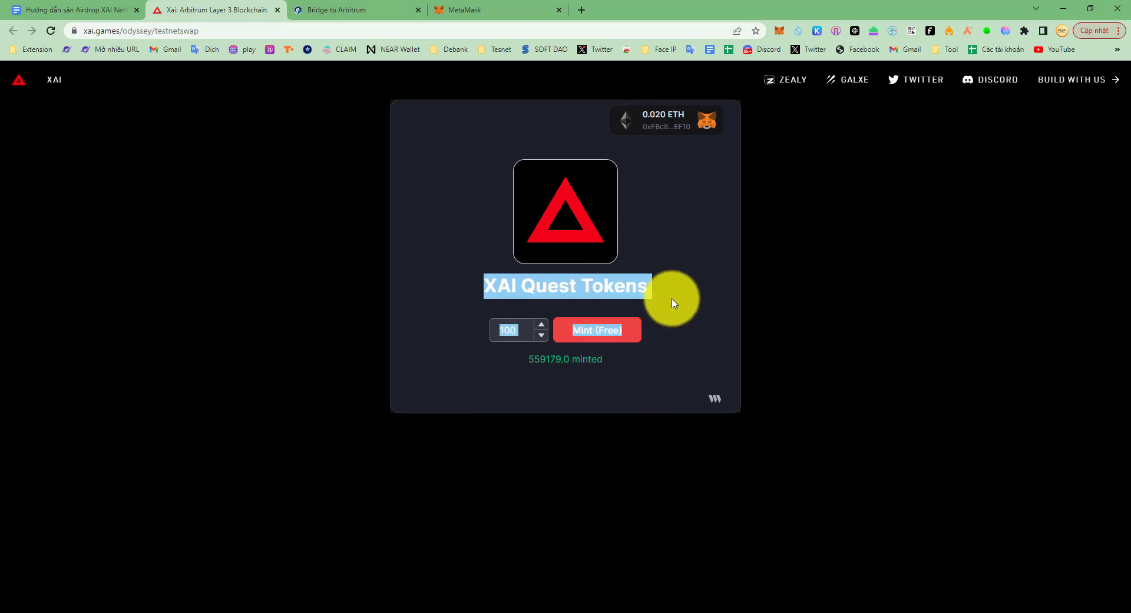
left_click(676, 216)
- Open the vanguard-mint and viewmint links from section 5 of the guide document in new tabs
key("ctrl+shift+Tab")
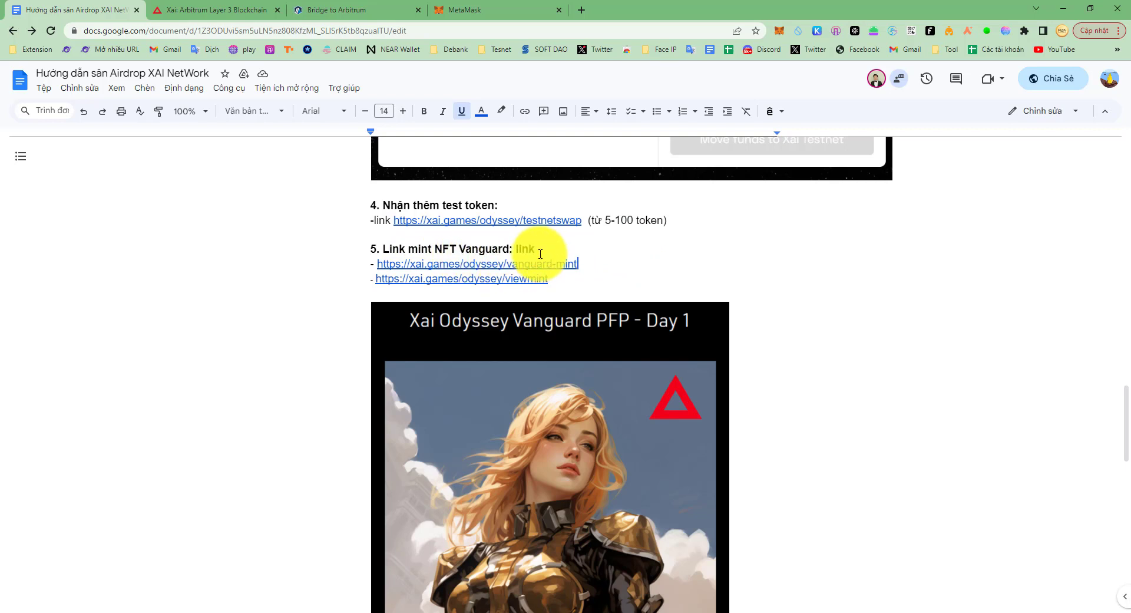
key("ctrl+shift+f")
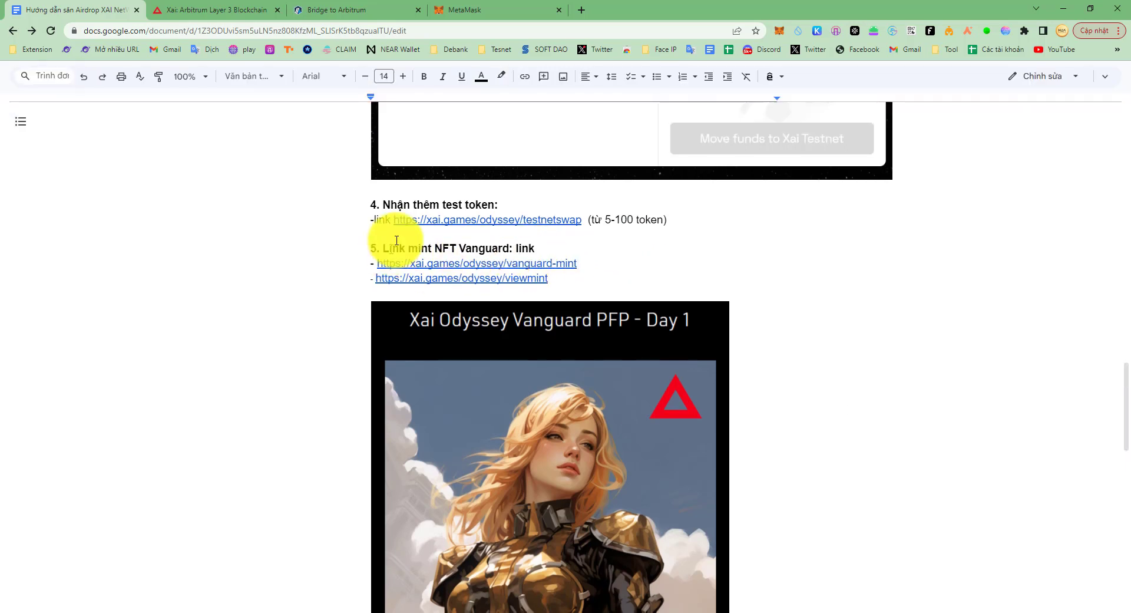
left_click(500, 264)
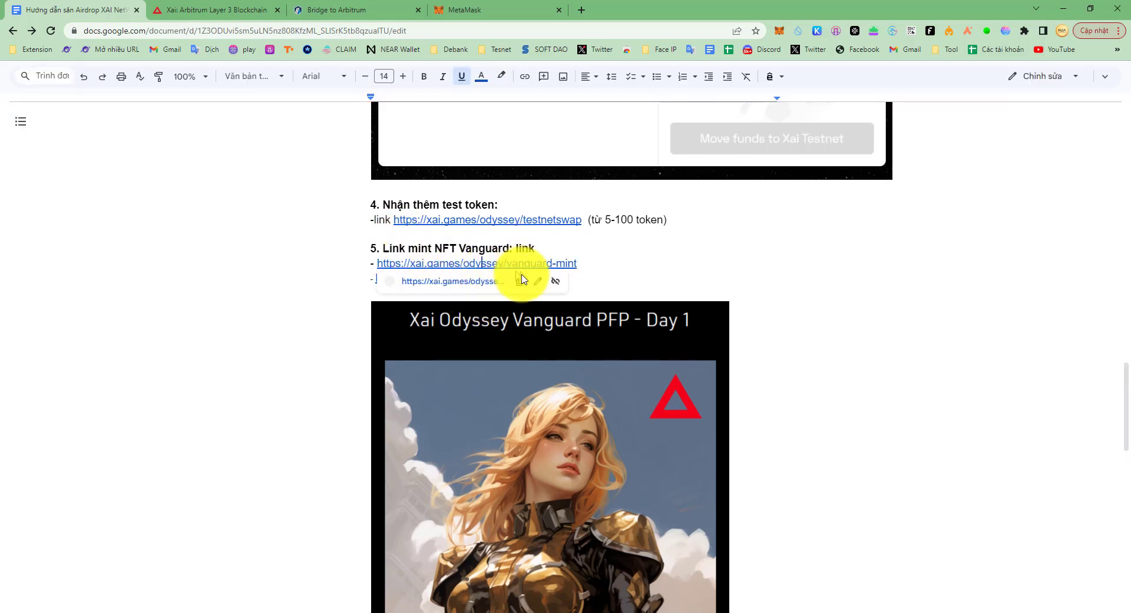
left_click(492, 282)
left_click(101, 10)
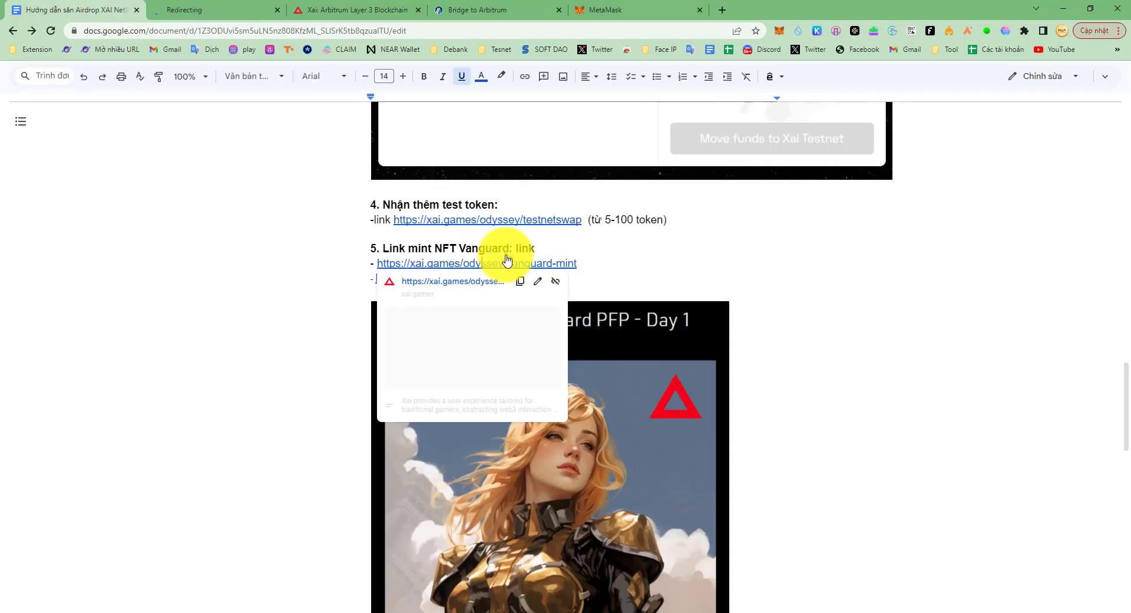
left_click(678, 250)
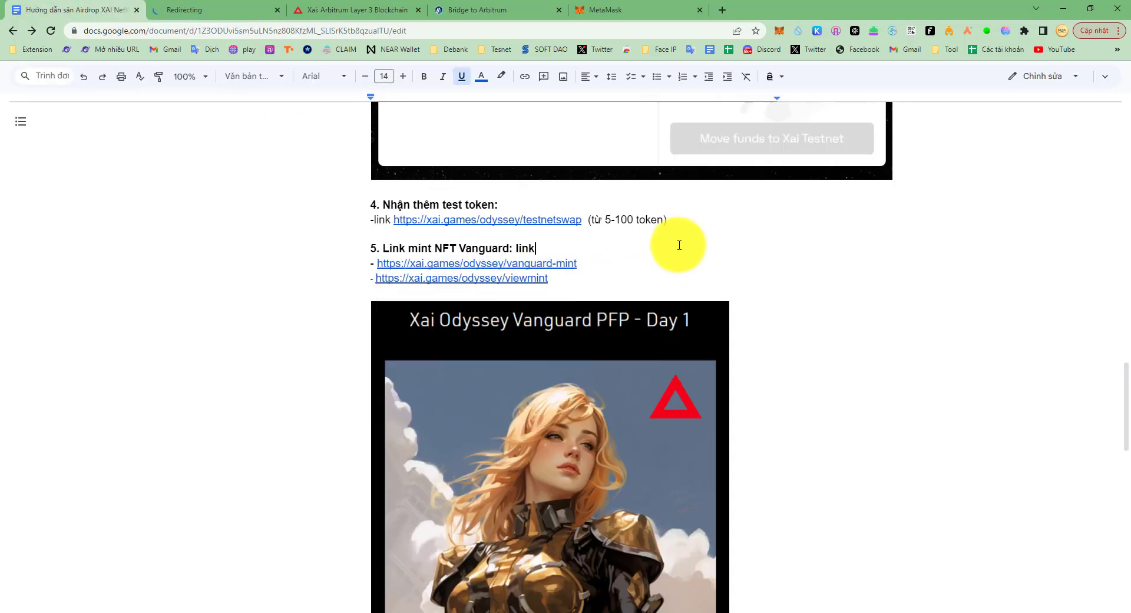
left_click(459, 284)
left_click(477, 298)
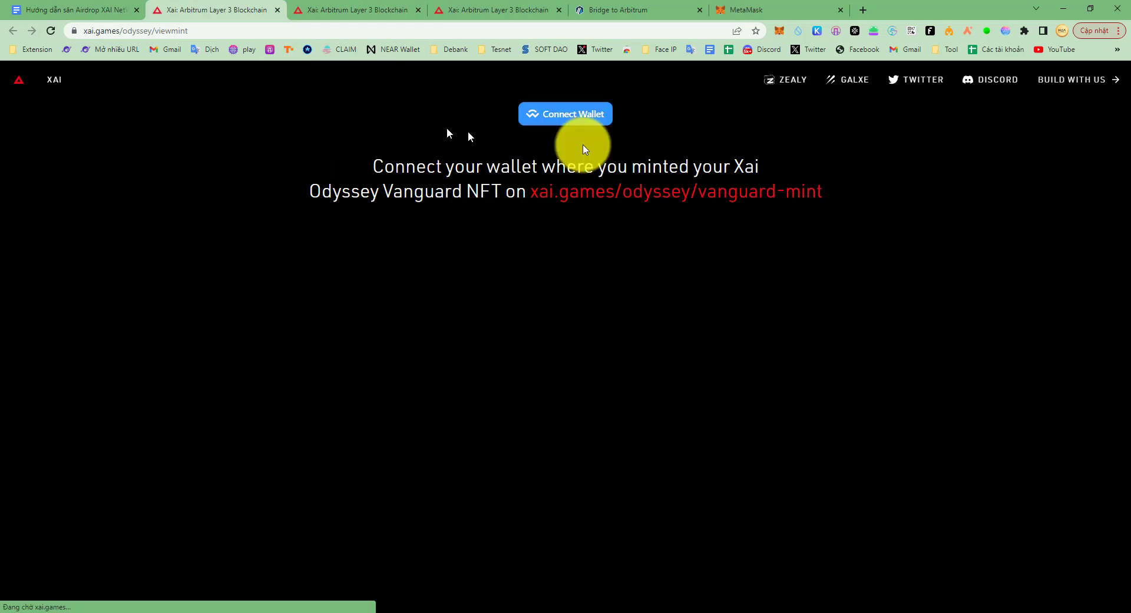
- Connect the MetaMask account to the viewmint page through WalletConnect and check which NFTs the account holds
left_click(567, 114)
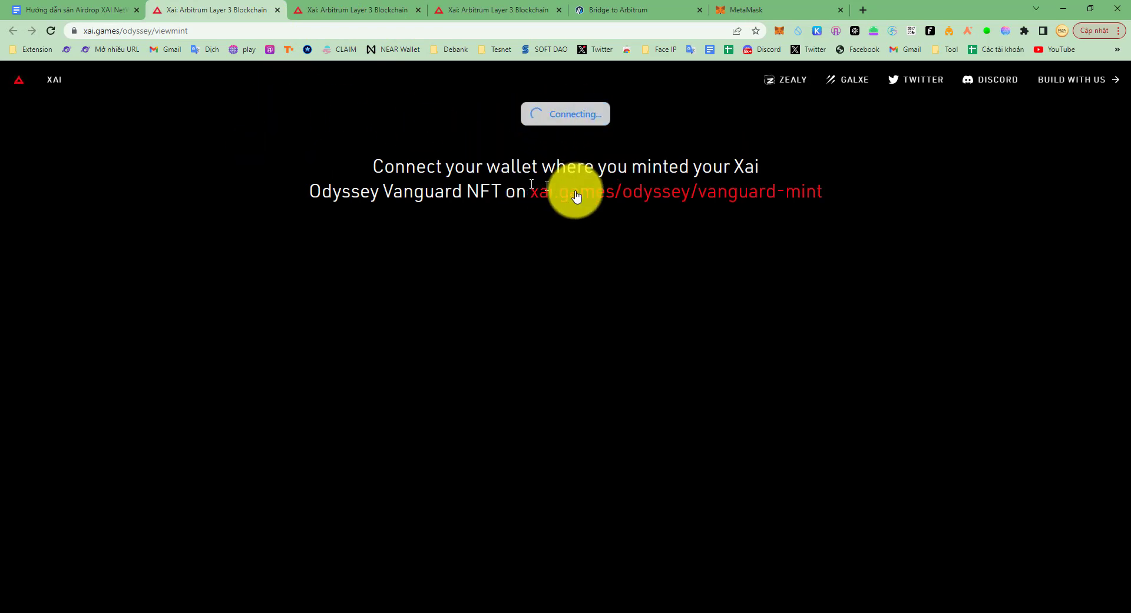
left_click(488, 483)
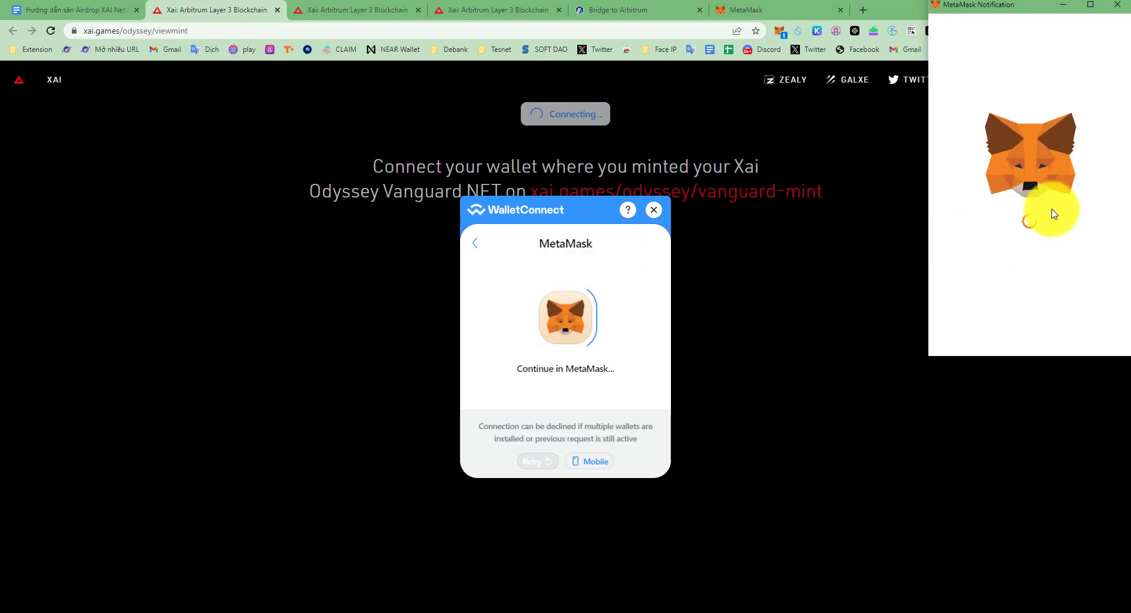
left_click(1097, 330)
left_click(1081, 330)
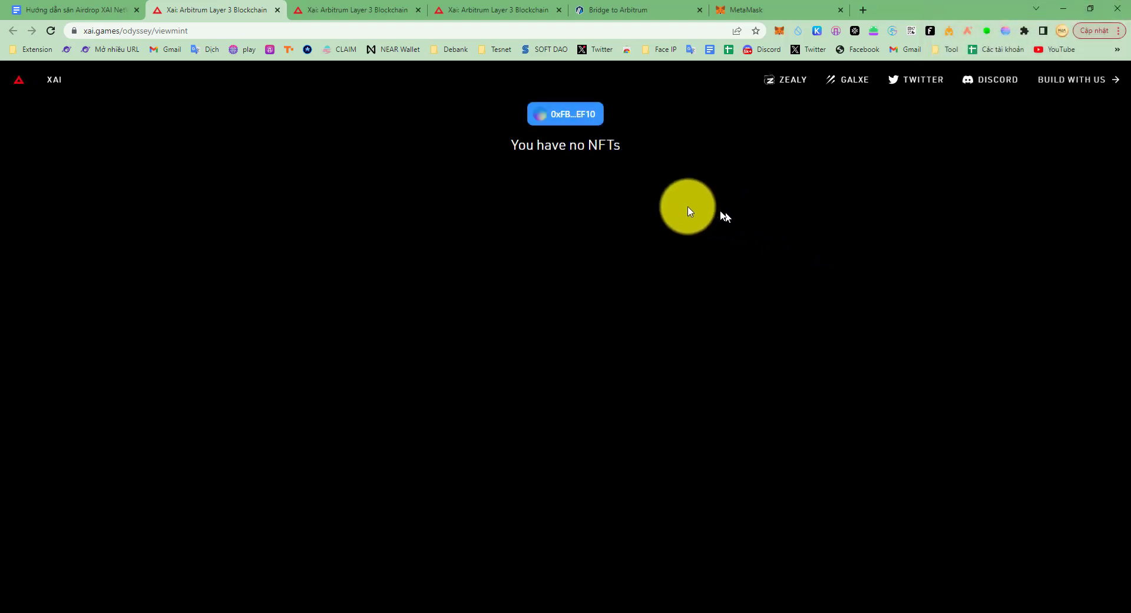
left_click_drag(566, 149, 633, 161)
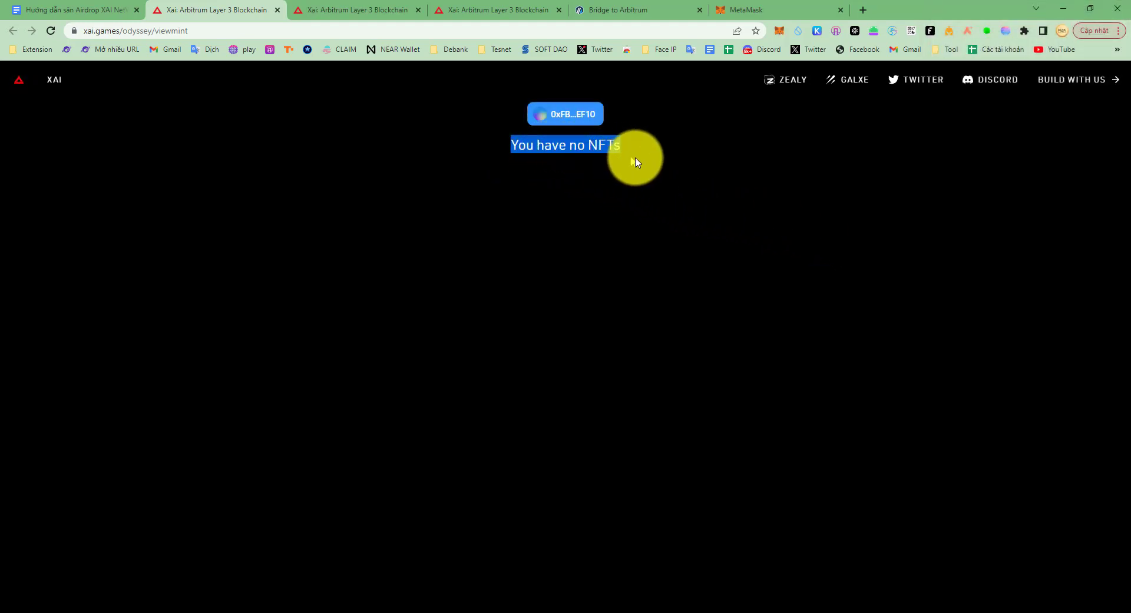
left_click(571, 147)
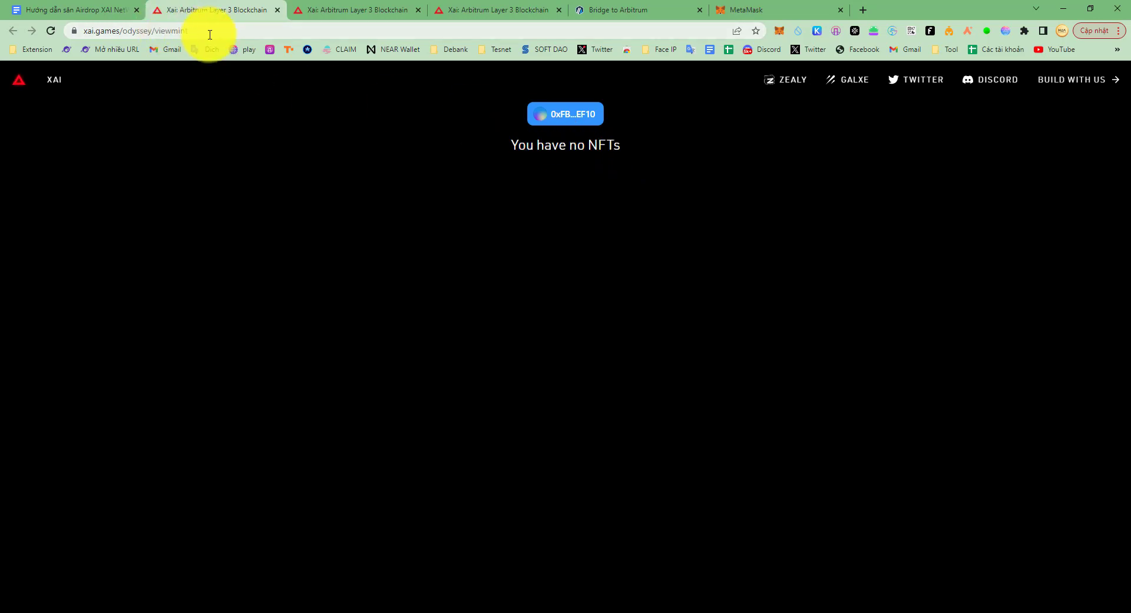
- Switch to the vanguard-mint page and connect the wallet below the Xai Odyssey Vanguard PFP image
left_click_drag(209, 34, 162, 40)
left_click(356, 9)
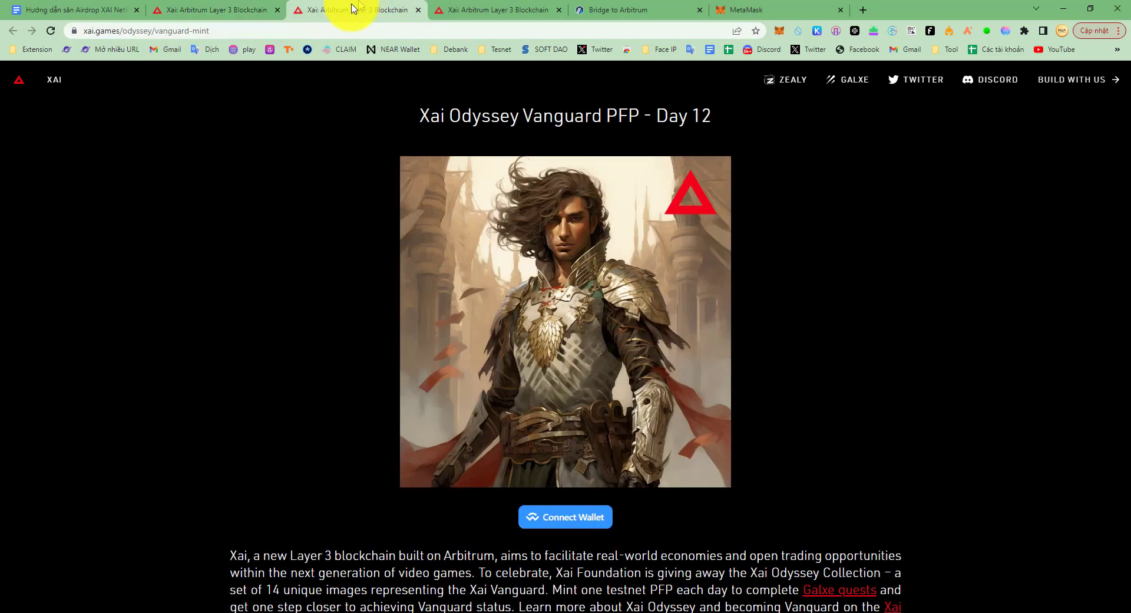
scroll(631, 341, "down", 1)
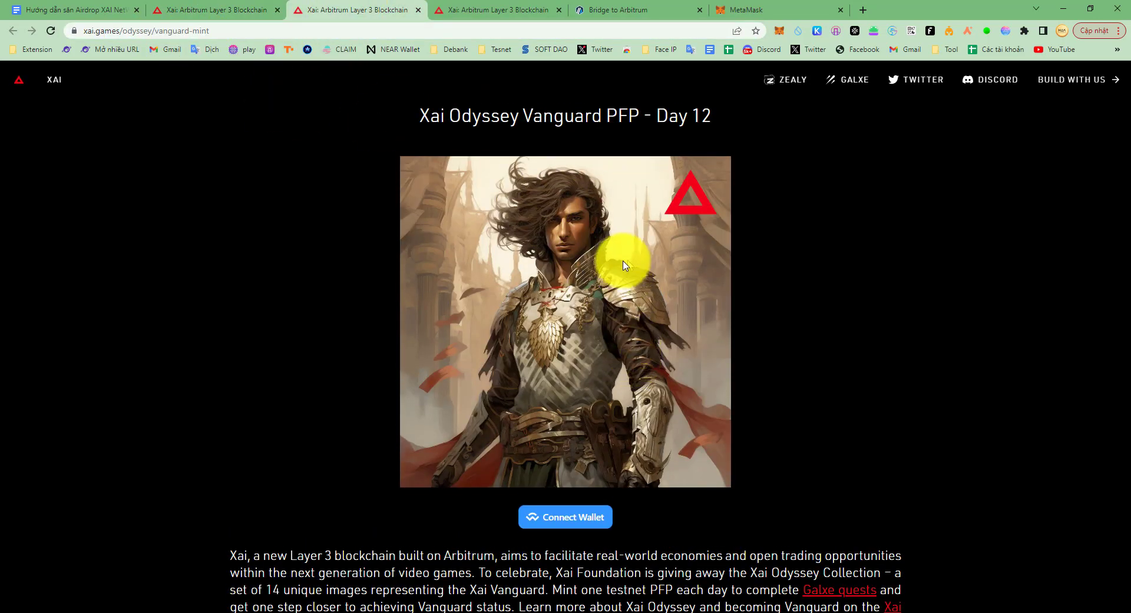
left_click(585, 510)
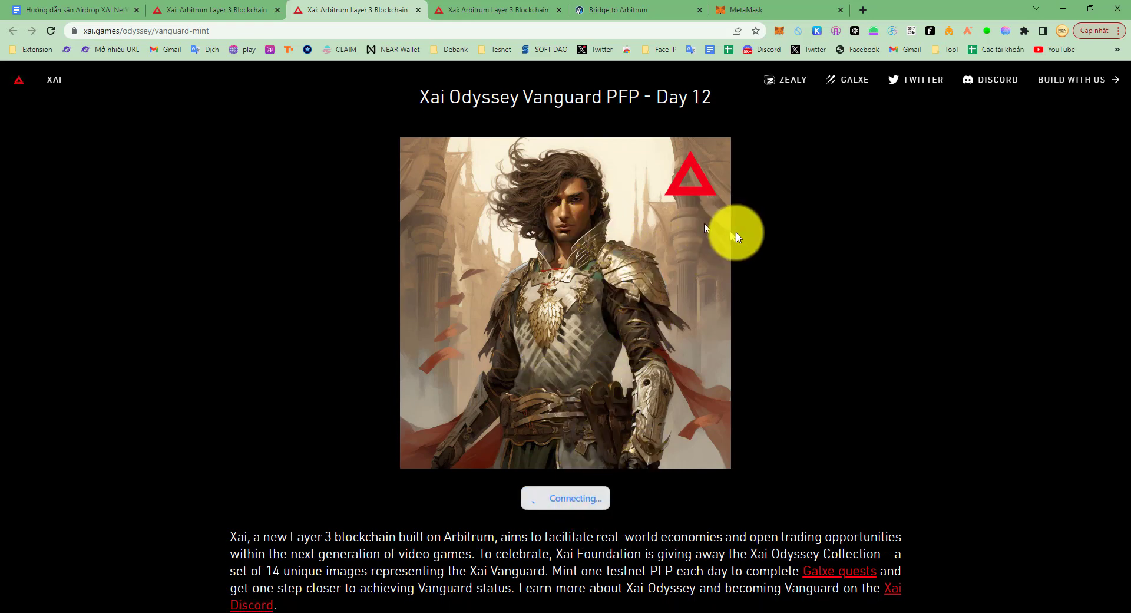
- Read the guide document's note on minting one Vanguard NFT per day and claiming Day 12
left_click(75, 18)
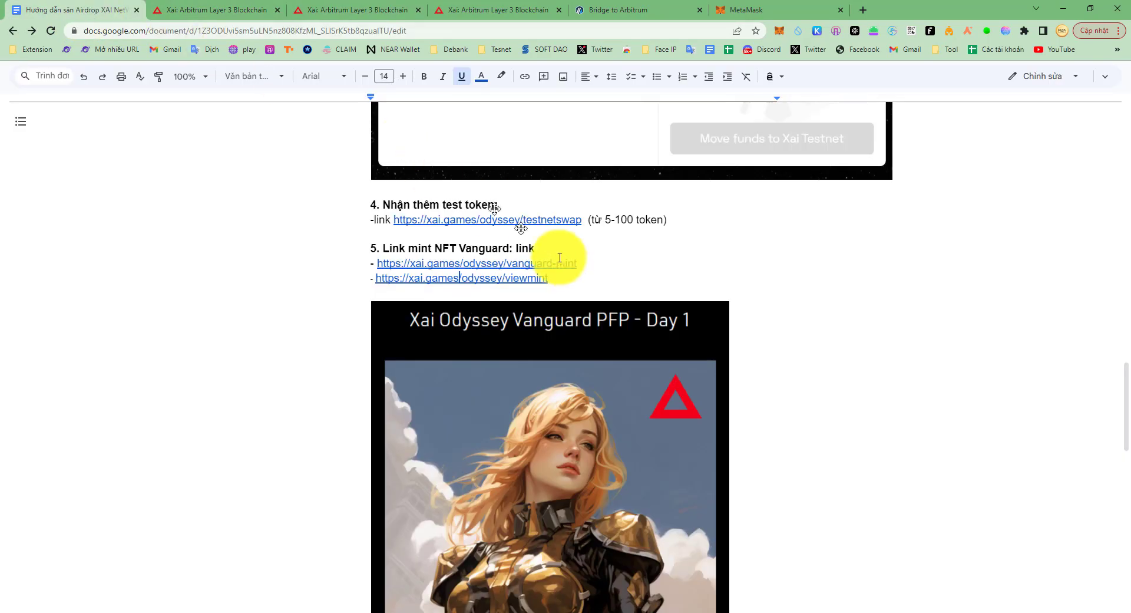
scroll(548, 241, "down", 7)
left_click_drag(372, 234, 730, 246)
scroll(608, 252, "up", 6)
scroll(610, 255, "down", 6)
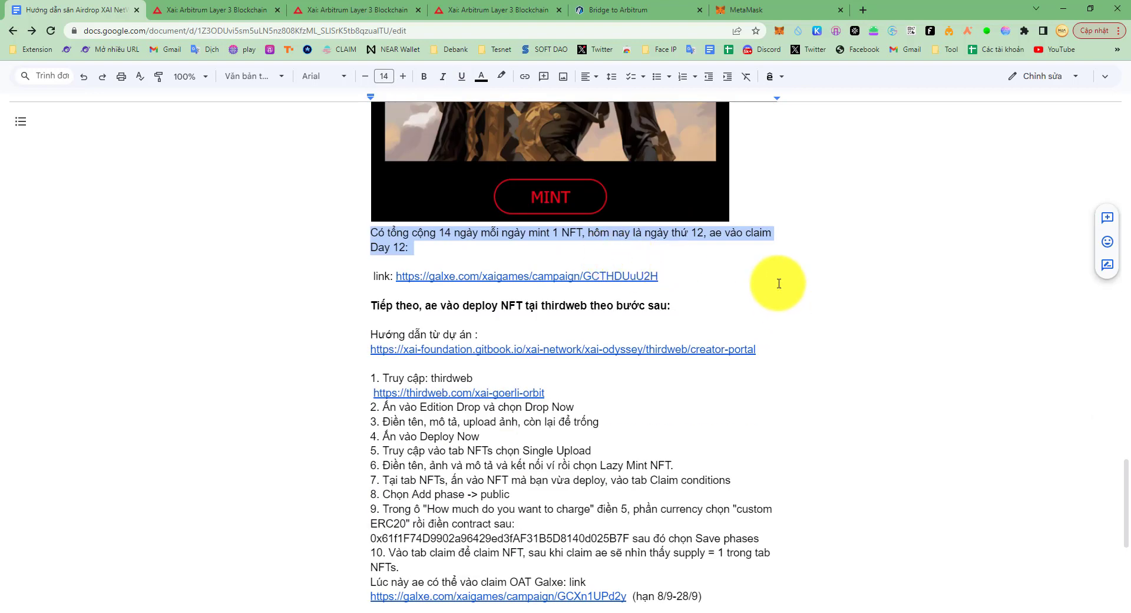
scroll(779, 283, "down", 3)
scroll(779, 283, "up", 20)
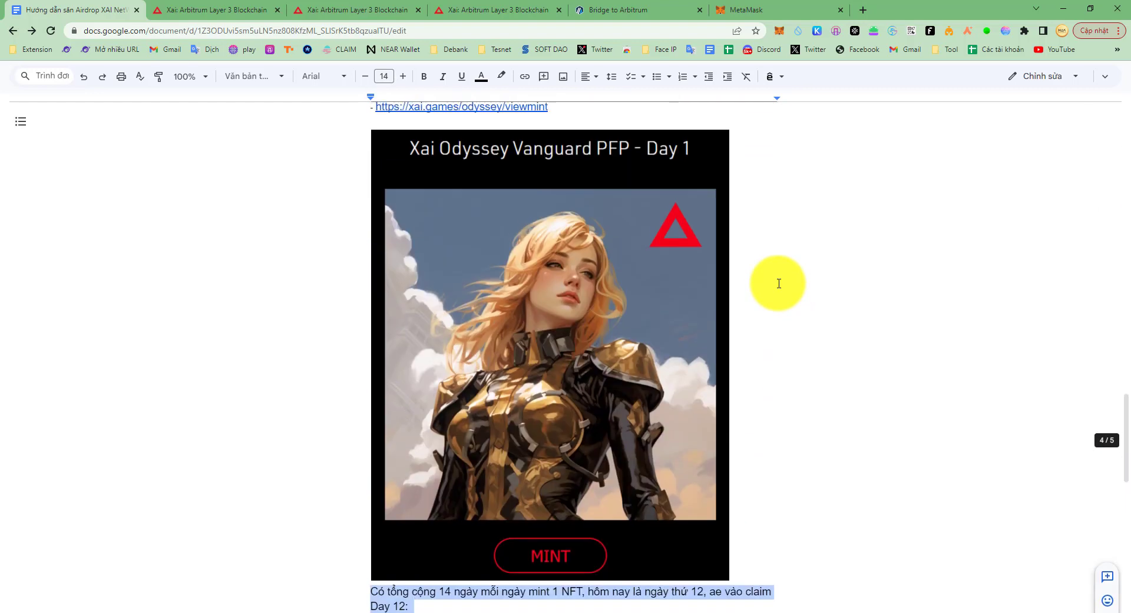
- Close the viewmint tab and return to the vanguard-mint page
left_click(238, 5)
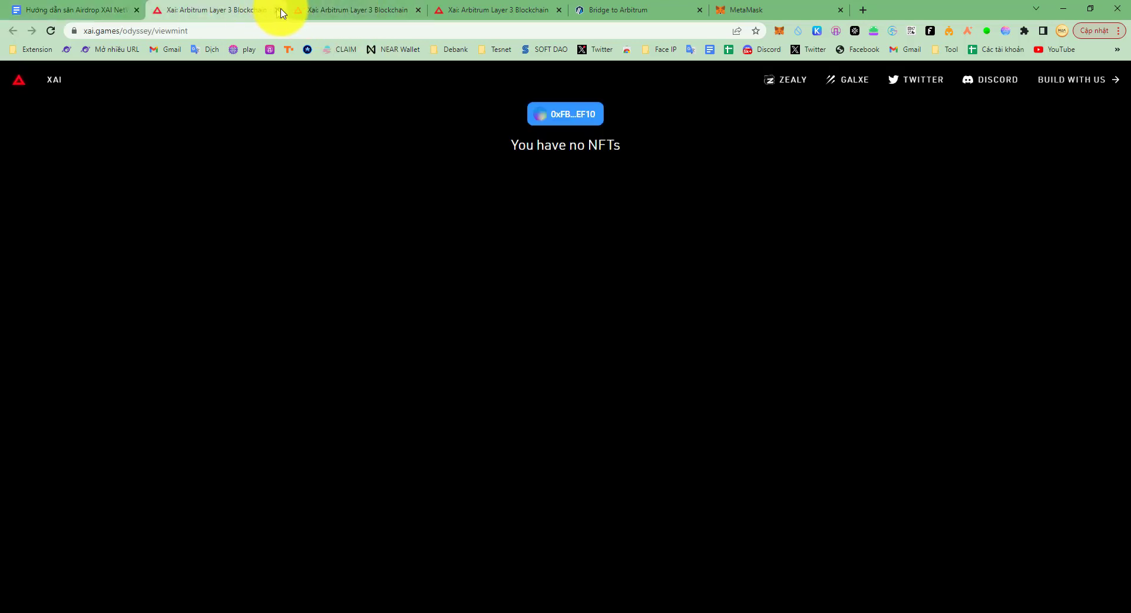
left_click(279, 10)
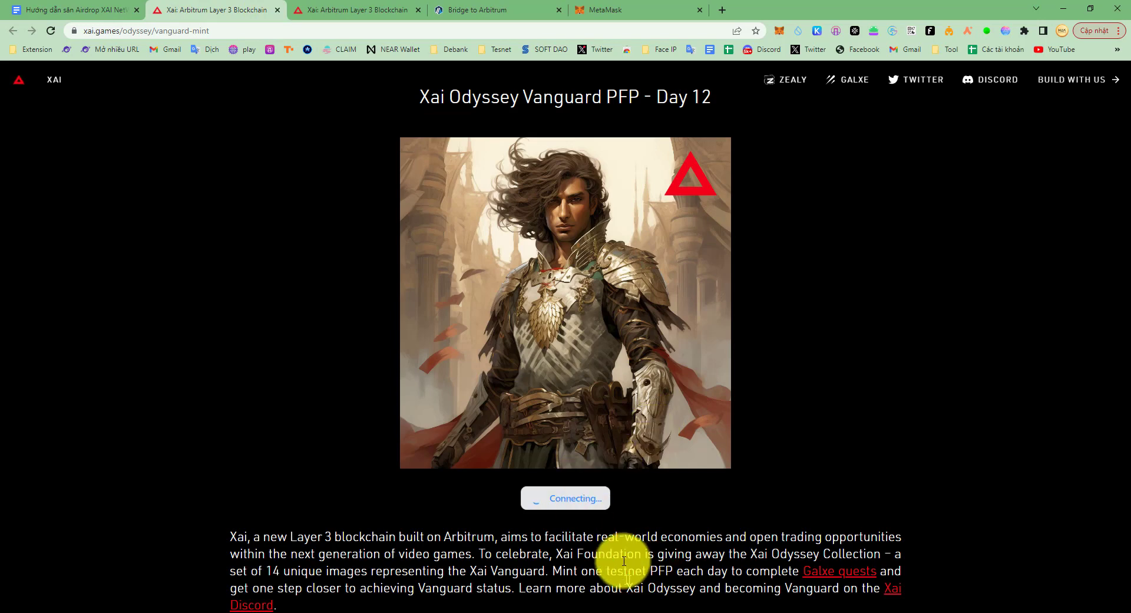
key("ctrl+1")
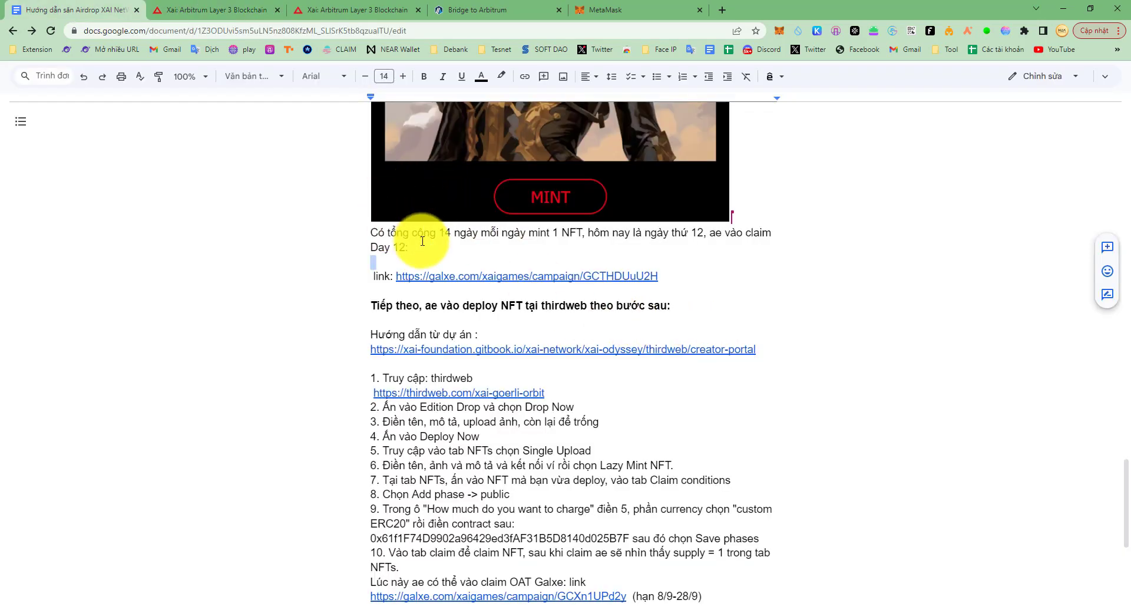
left_click(248, 10)
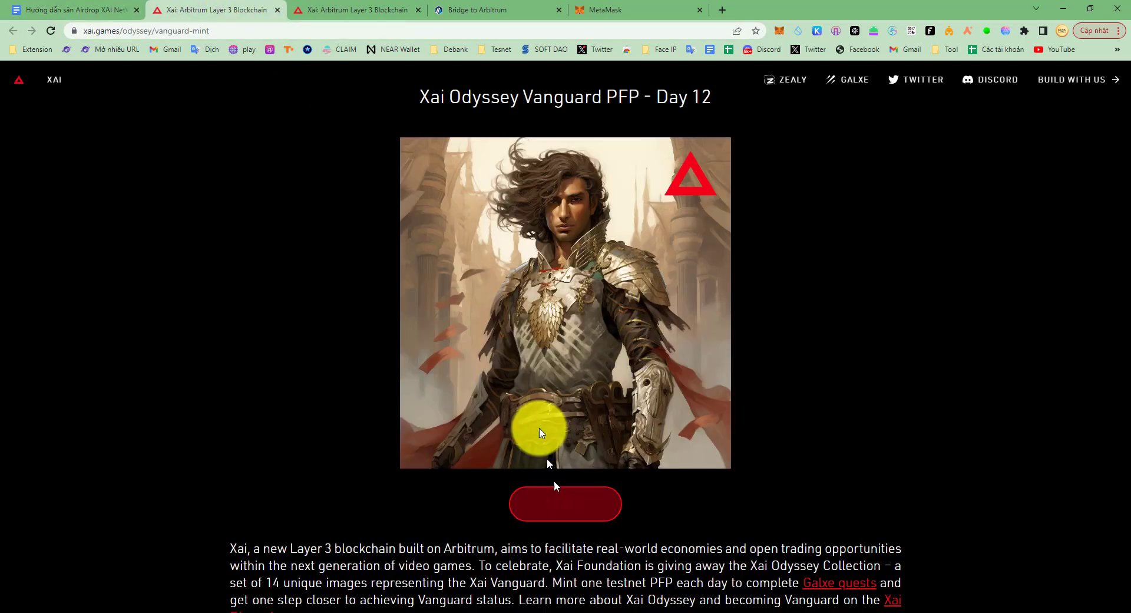
- Mint the Day 12 Vanguard NFT, sign the request in MetaMask, and open the minted NFT's view
left_click(569, 525)
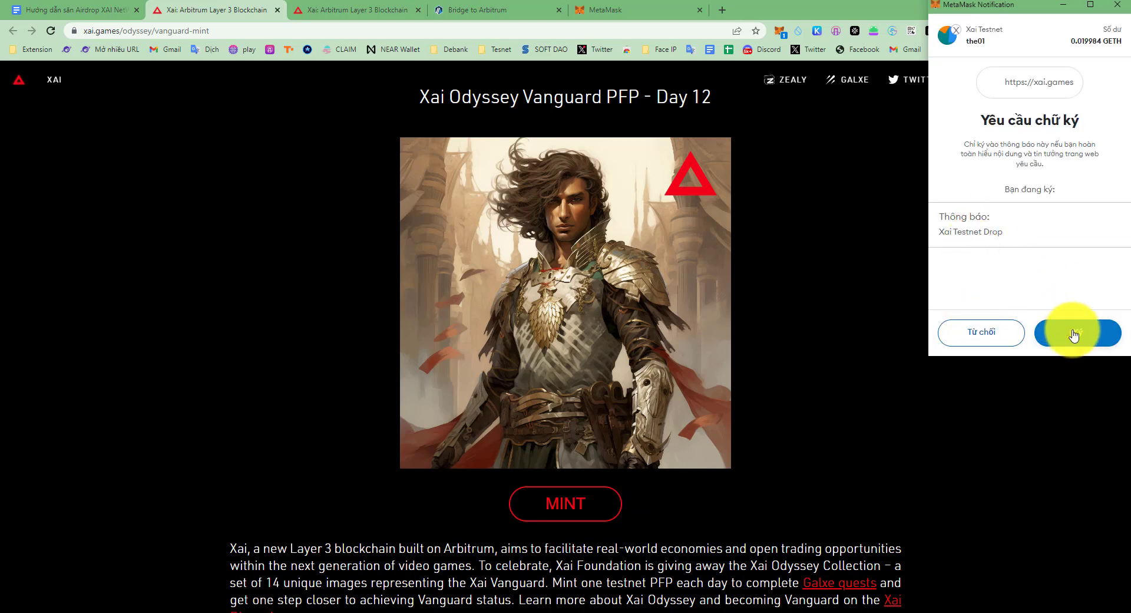
left_click(1074, 334)
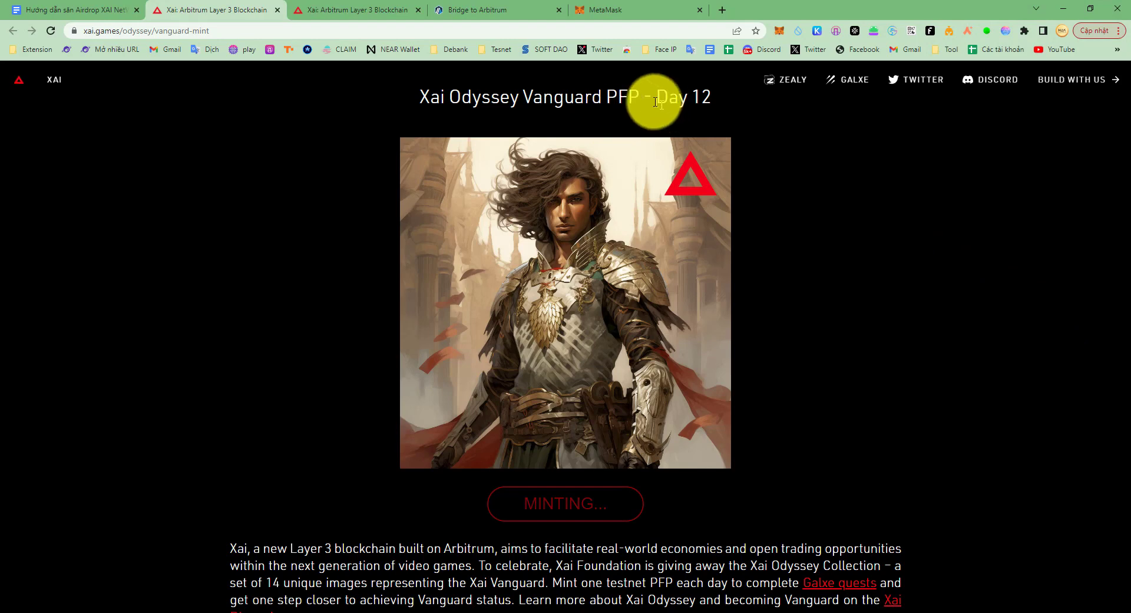
left_click_drag(655, 102, 710, 103)
left_click_drag(518, 502, 698, 501)
left_click(698, 501)
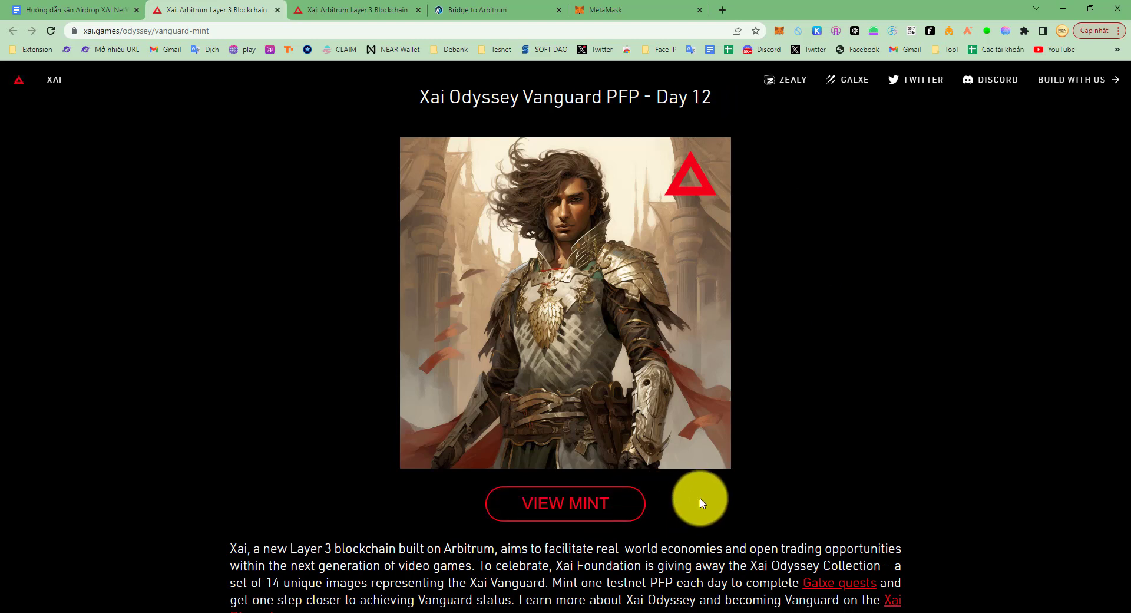
left_click(586, 506)
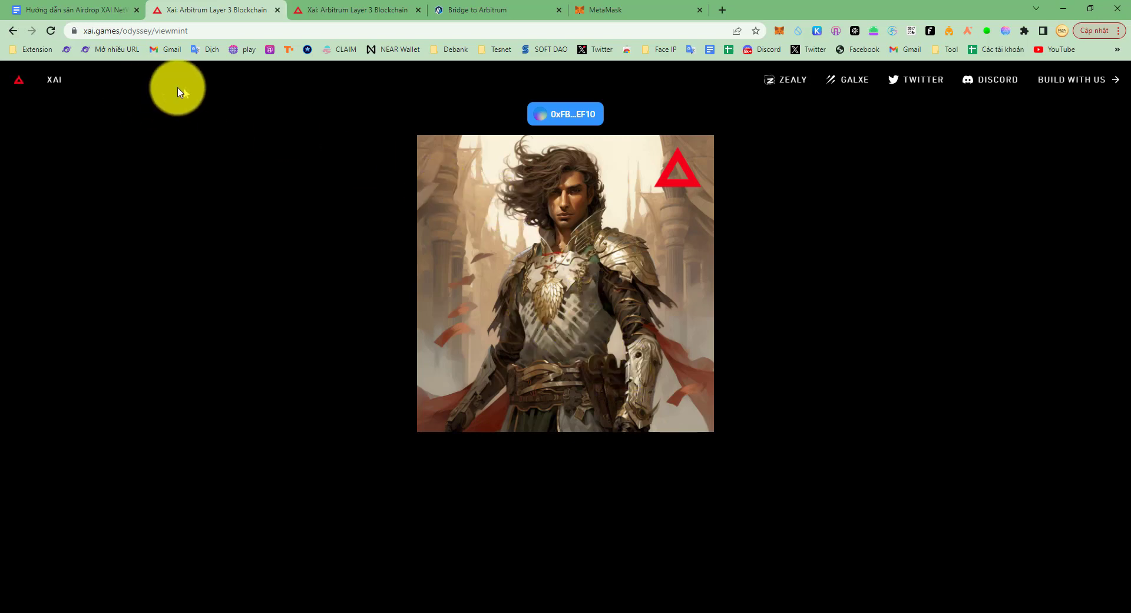
- Open the Galxe campaign link given for the Day 12 claim in the guide document
left_click(129, 11)
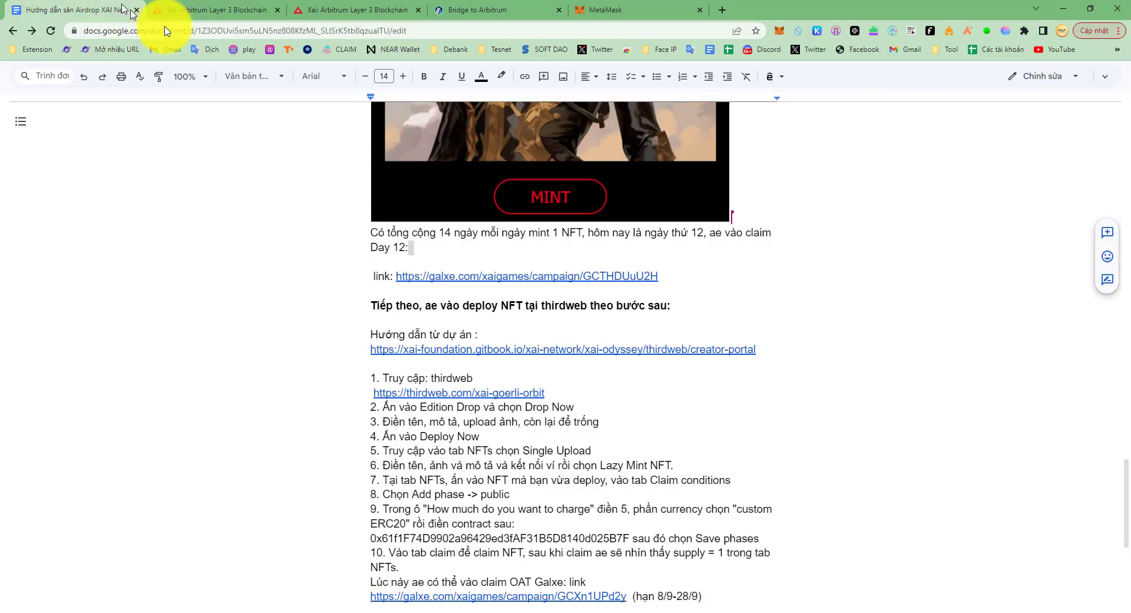
left_click(565, 308)
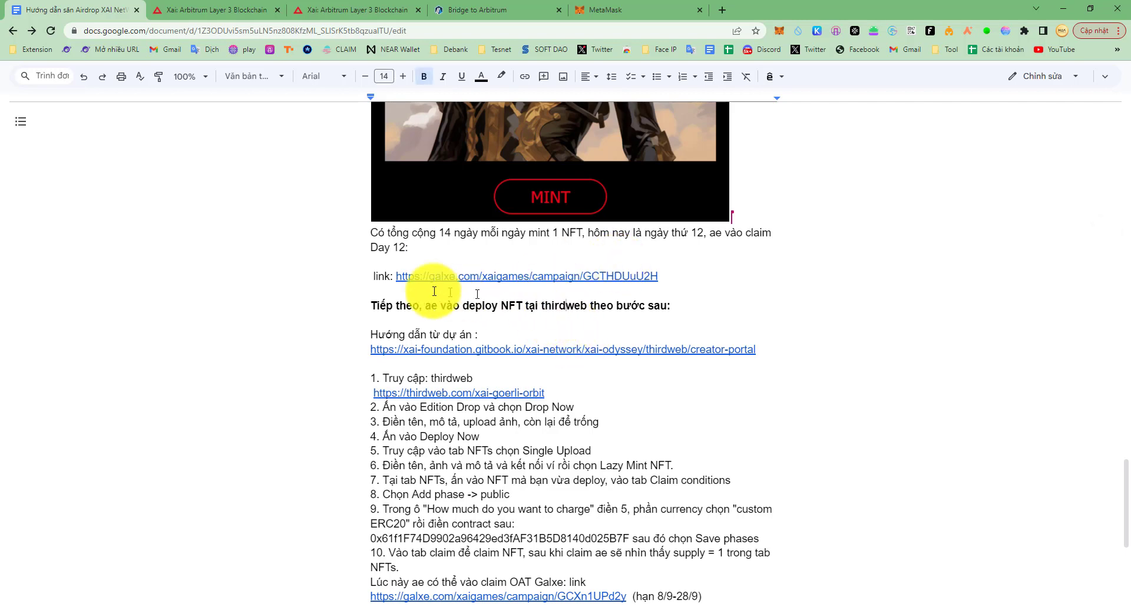
left_click(473, 280)
left_click(495, 295)
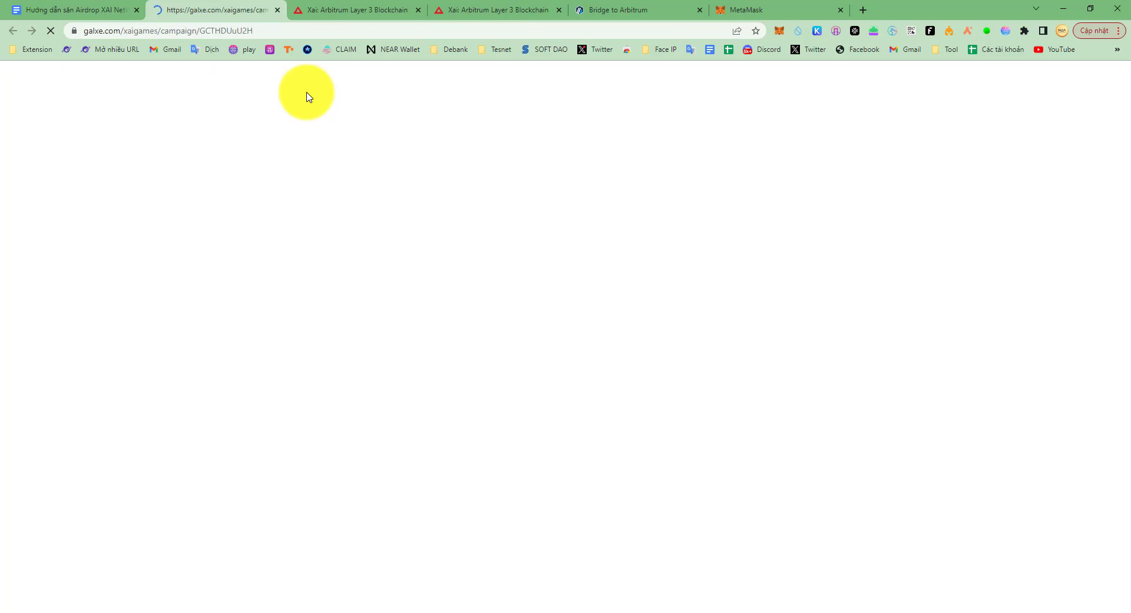
- Request verification of the "Mint Xai Vanguard - Day 12" task in the Xai Odyssey - Minting Stage campaign
scroll(487, 374, "up", 13)
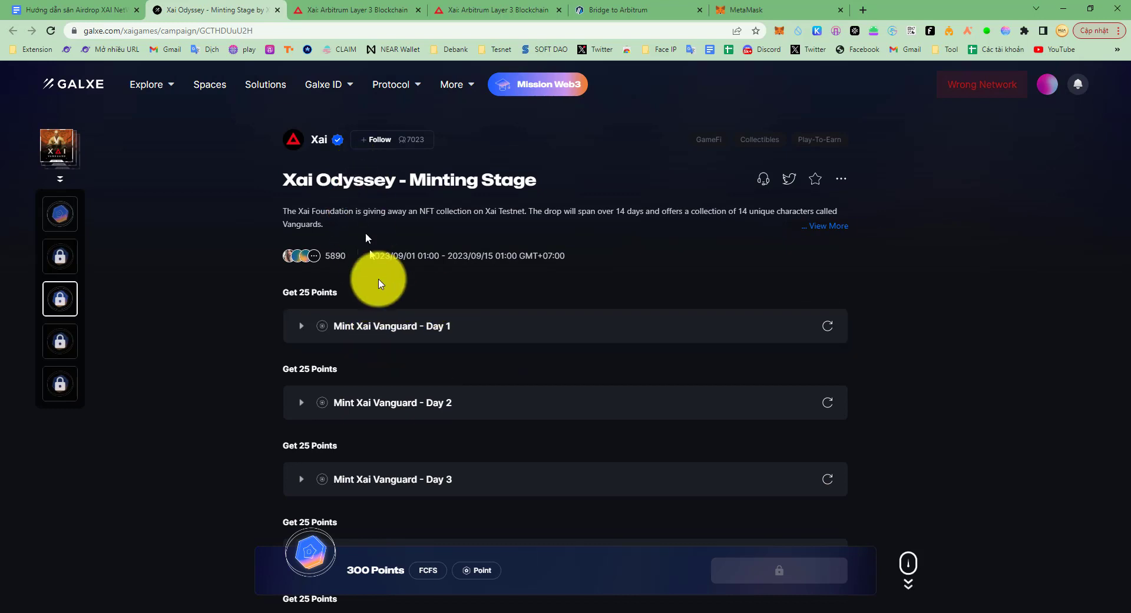
scroll(353, 346, "down", 12)
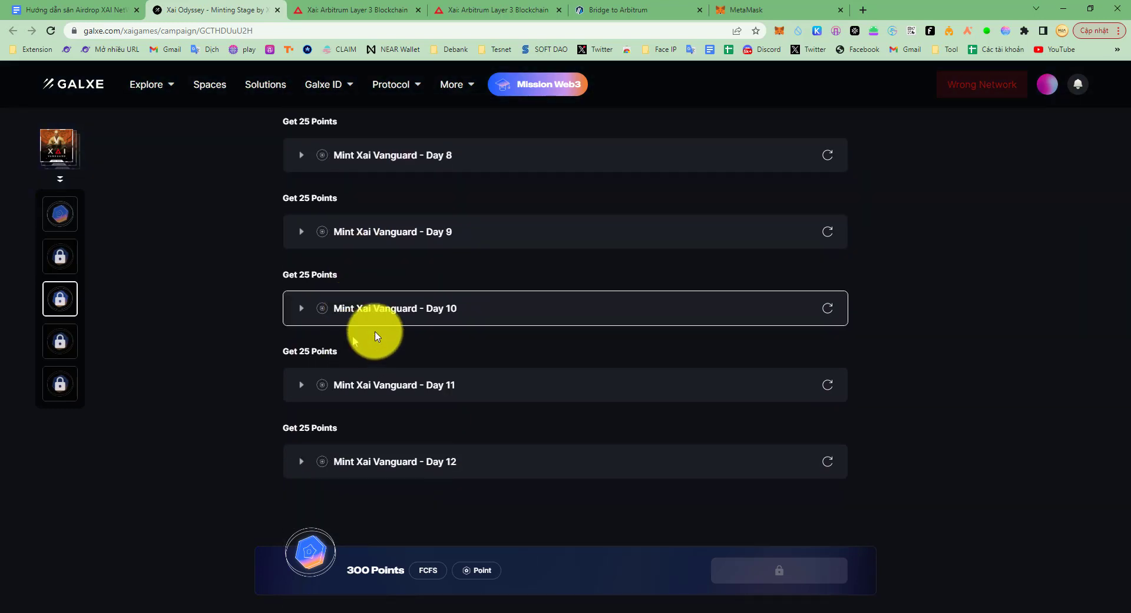
scroll(424, 324, "down", 3)
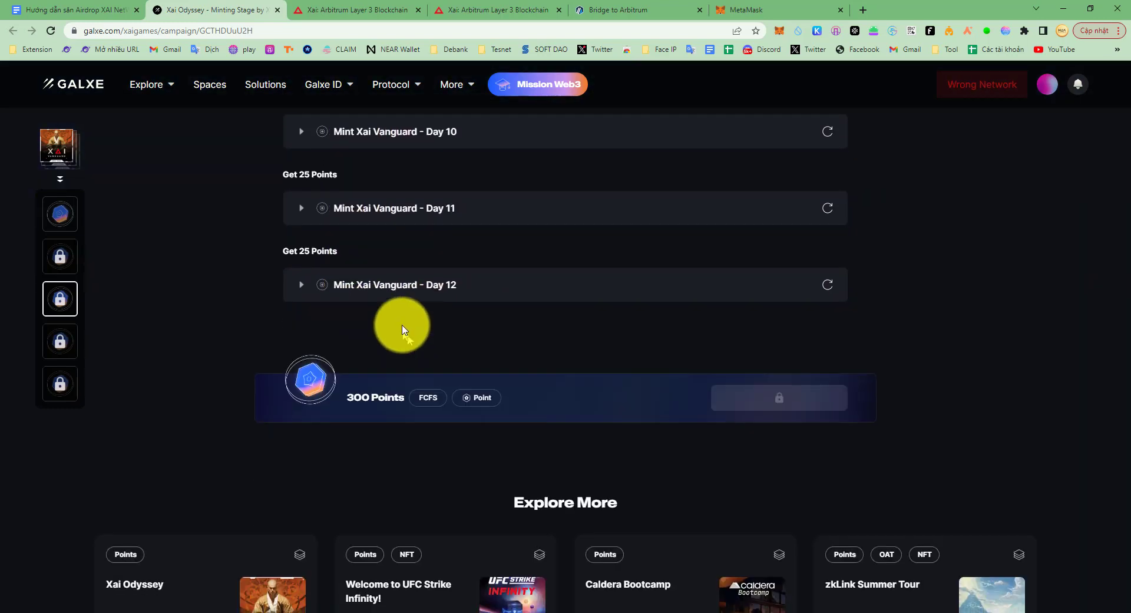
left_click(832, 292)
left_click(830, 291)
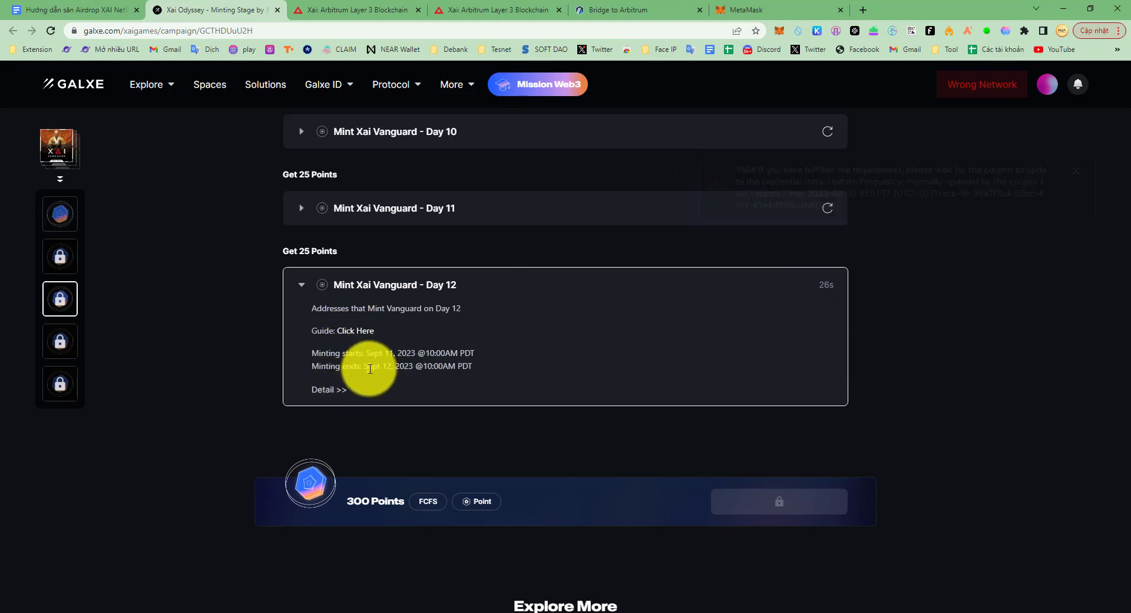
- Check the Day 12 task's minting period and its credential update frequency
left_click_drag(361, 367, 472, 367)
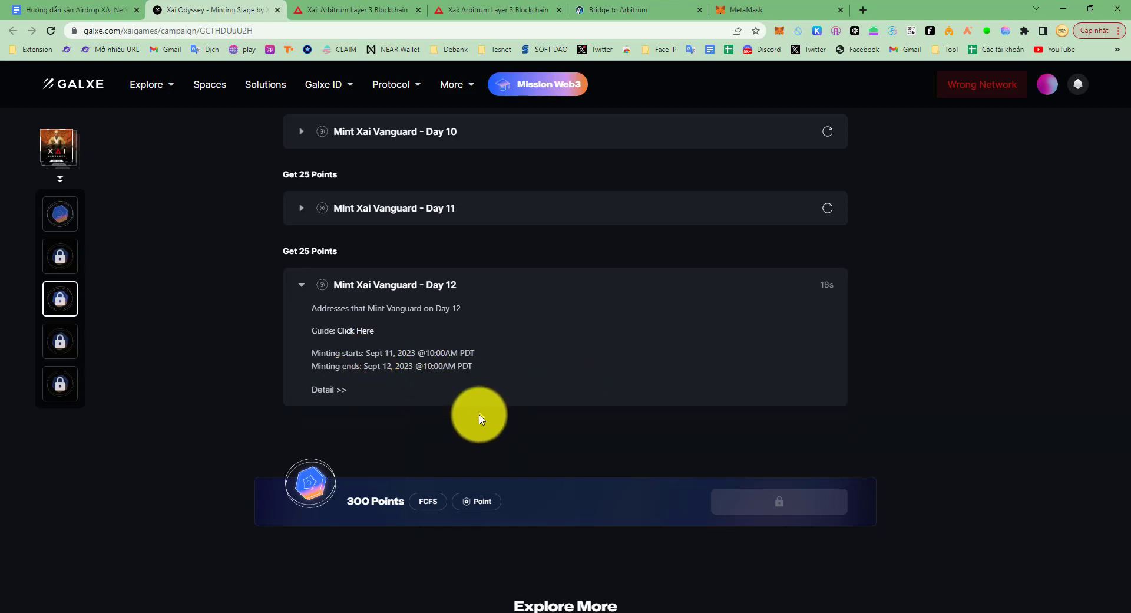
left_click(468, 319)
mouse_move(828, 292)
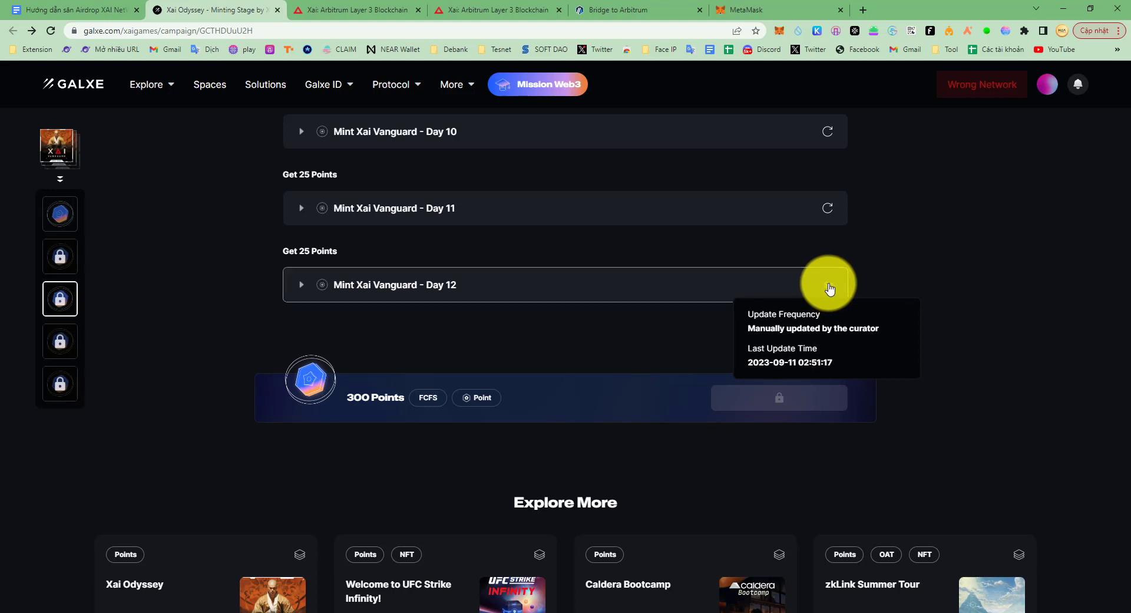
left_click(302, 285)
left_click(301, 285)
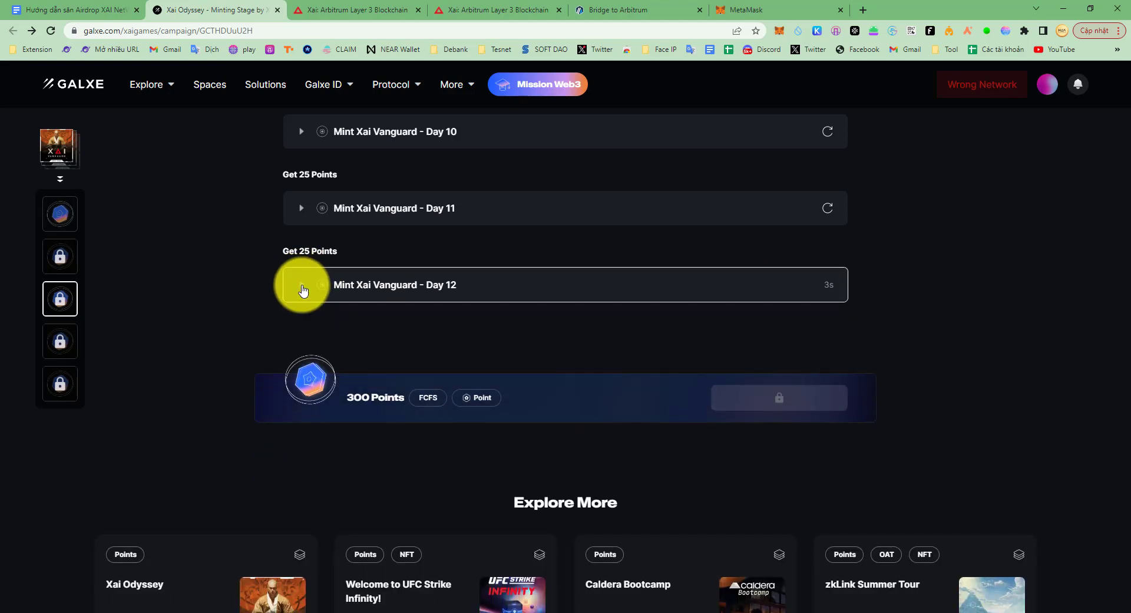
left_click(301, 287)
left_click(302, 286)
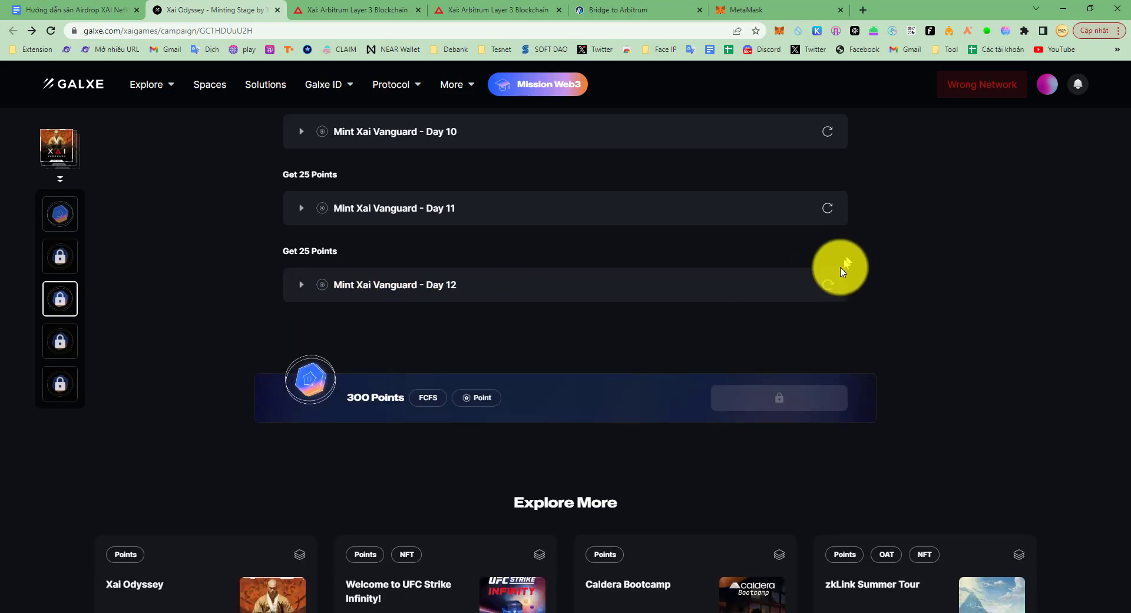
- Verify the Day 12 mint task again and read the response notice
left_click(828, 283)
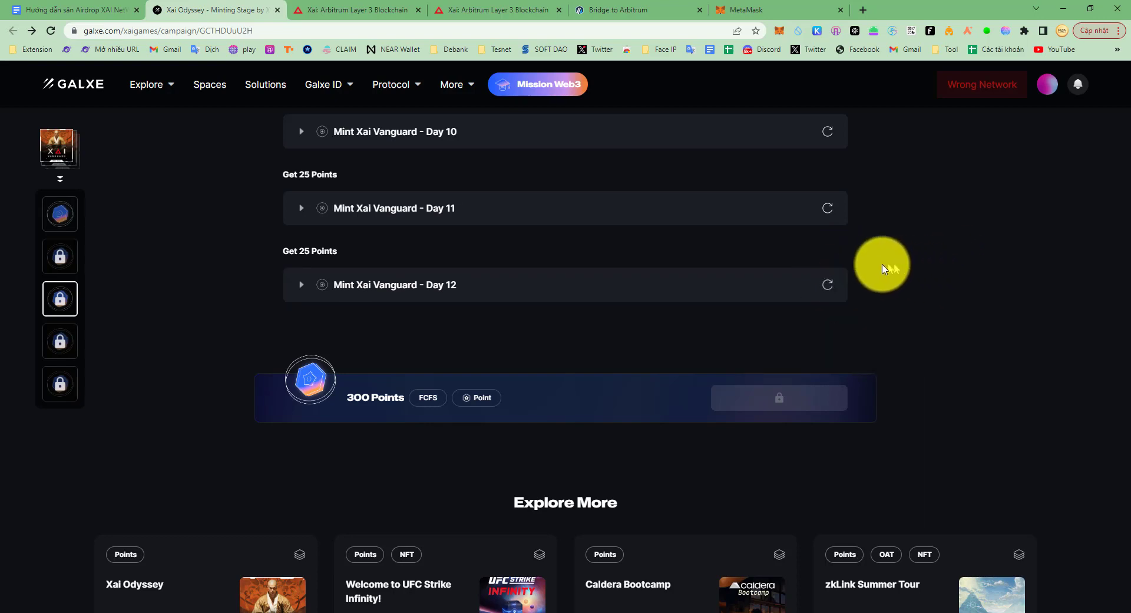
left_click_drag(733, 174, 904, 222)
left_click(907, 265)
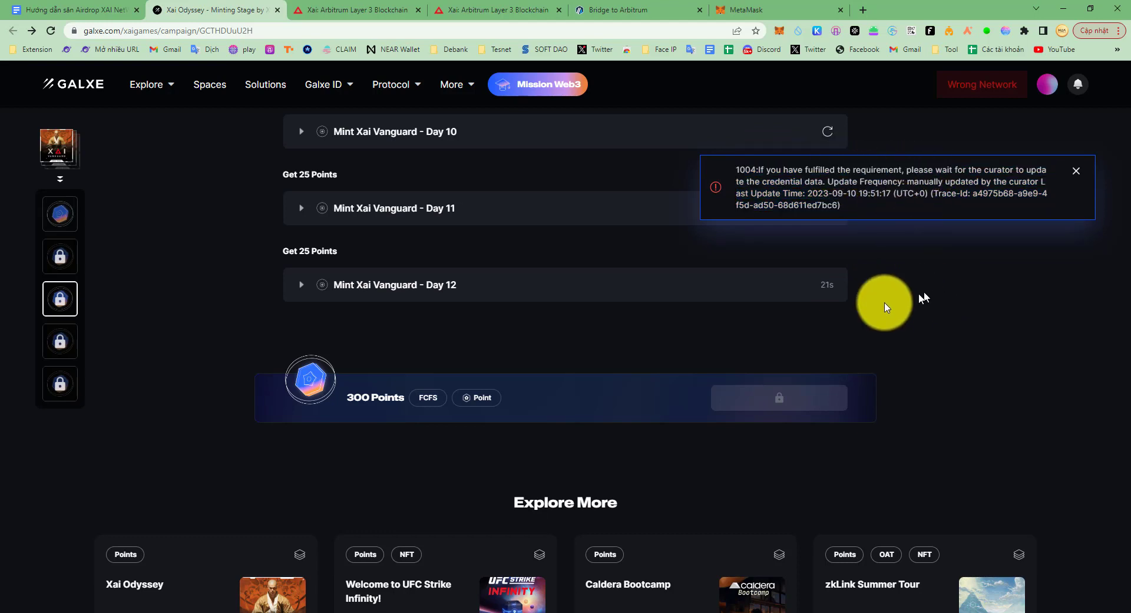
- Review the campaign's daily mint tasks and points reward, and follow the Xai space on Galxe
scroll(595, 353, "up", 15)
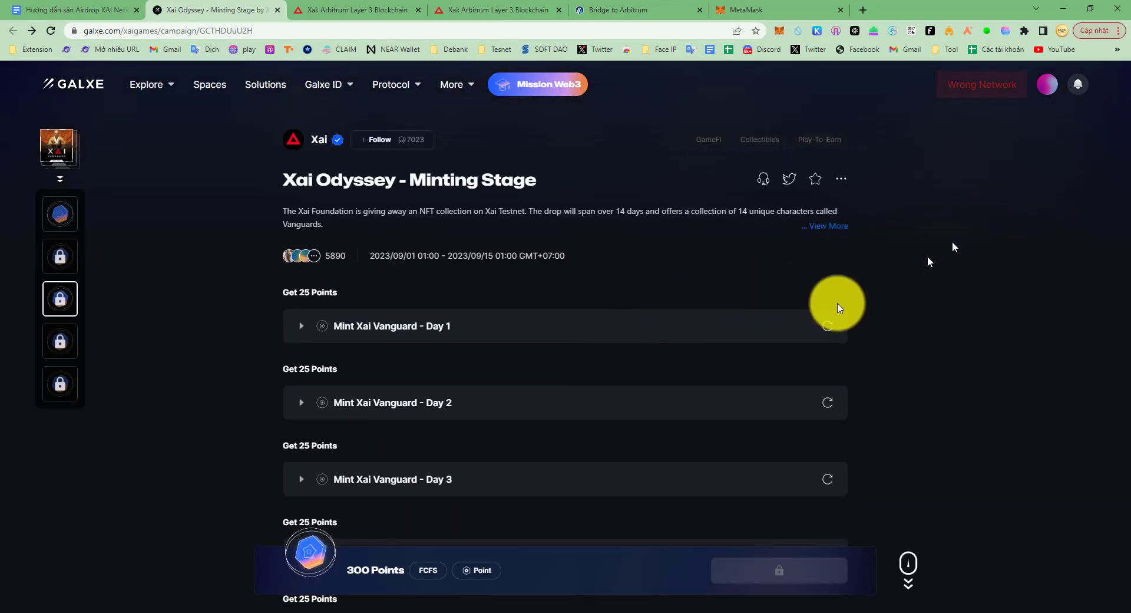
scroll(715, 348, "down", 20)
scroll(707, 307, "up", 6)
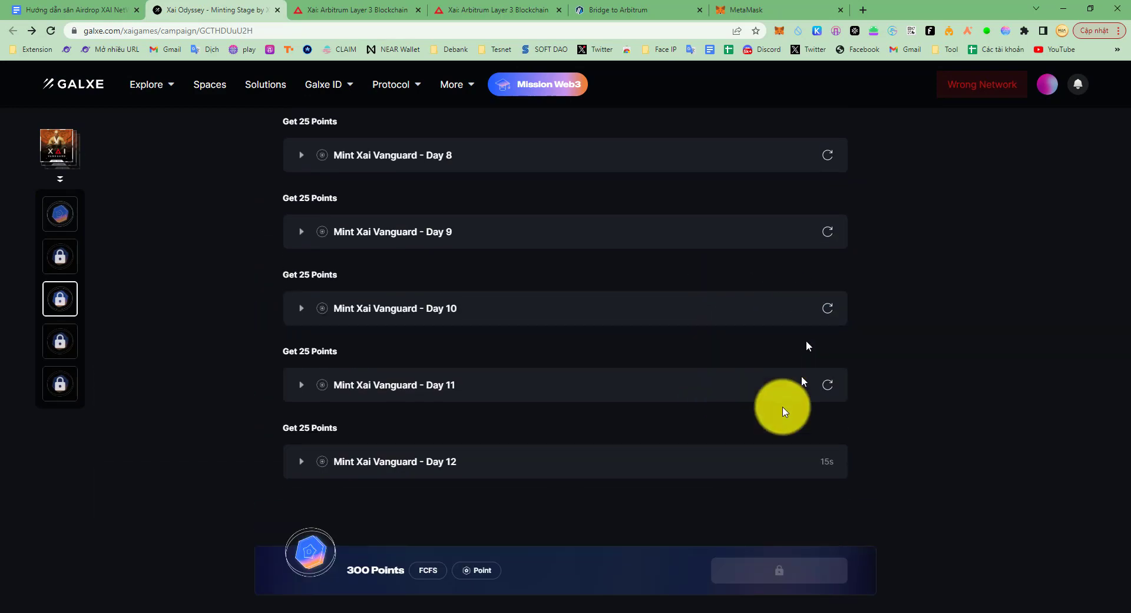
scroll(550, 437, "down", 6)
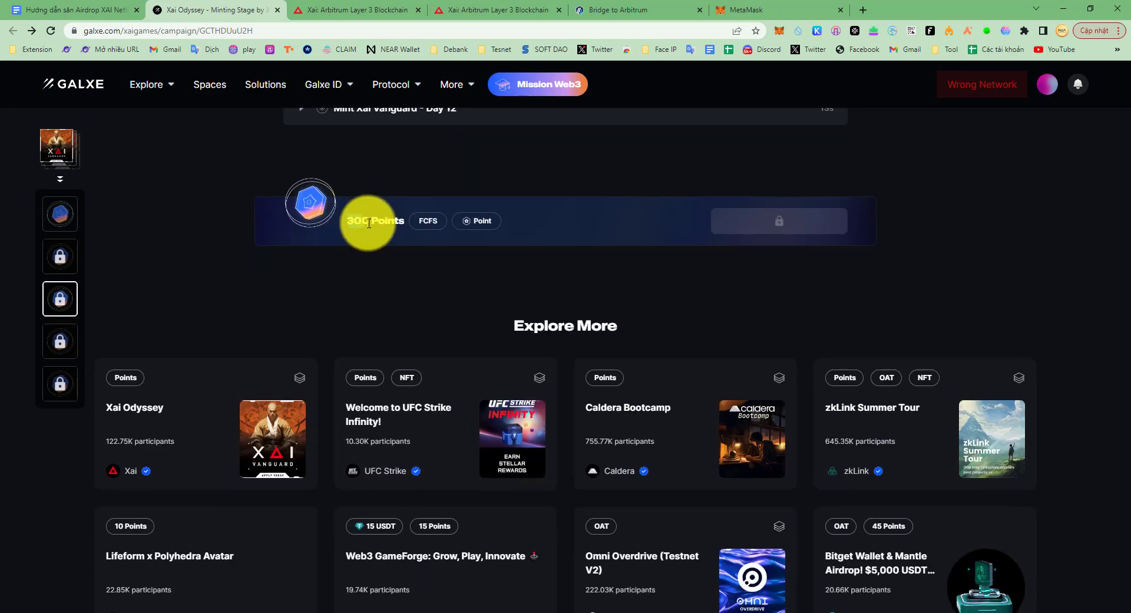
left_click_drag(305, 210, 401, 230)
scroll(603, 272, "up", 18)
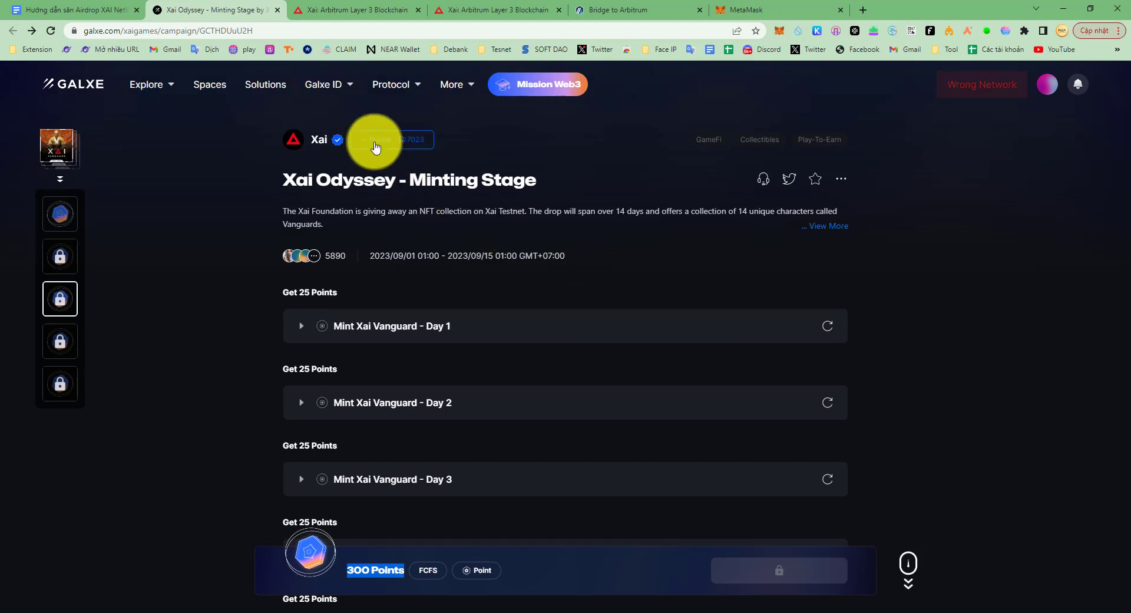
left_click(378, 142)
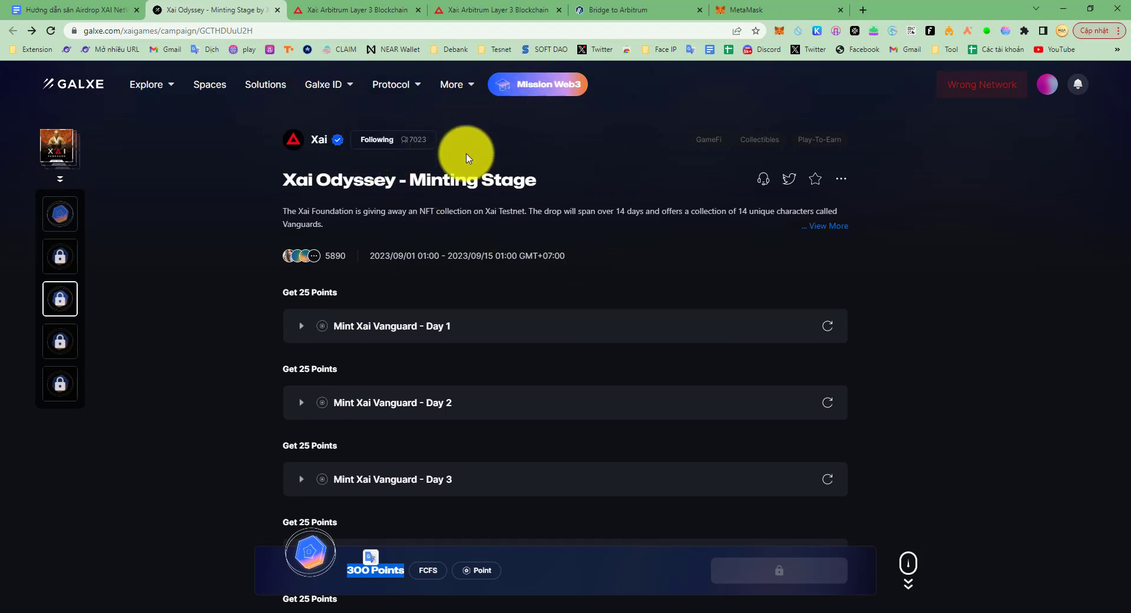
- Return to the guide document and read the steps for deploying an NFT on thirdweb
left_click(94, 10)
scroll(516, 303, "down", 4)
scroll(506, 299, "up", 4)
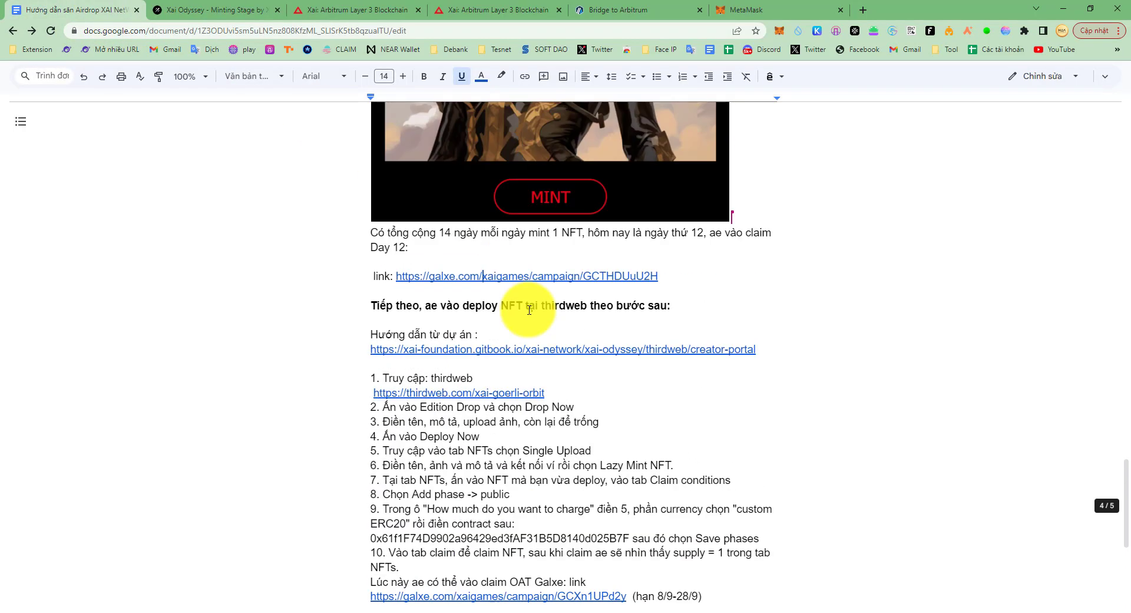
left_click_drag(370, 312, 763, 300)
left_click(762, 301)
scroll(494, 311, "down", 2)
scroll(493, 311, "up", 2)
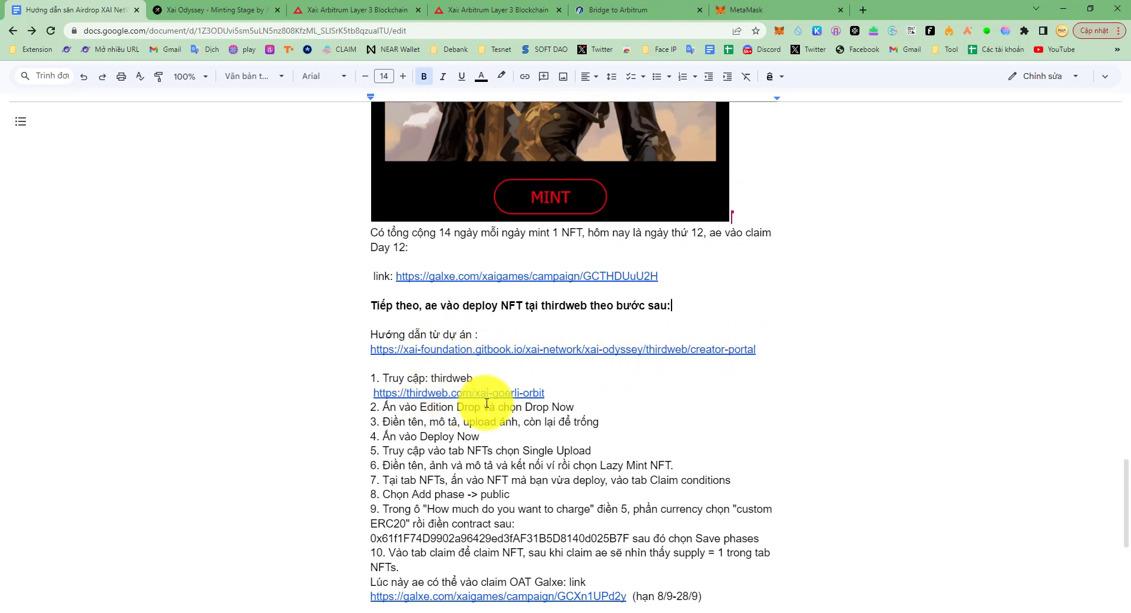
scroll(471, 383, "down", 3)
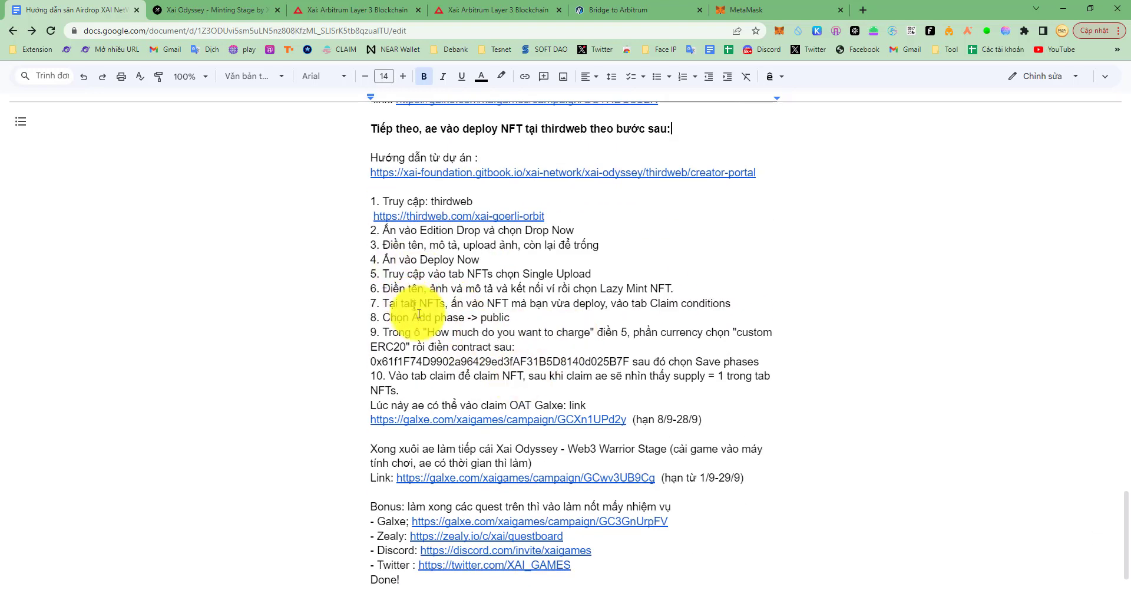
- Open the project's Creator Portal guide from the document and read the quest instructions for deploying, minting and claiming the NFT
left_click(497, 172)
left_click(474, 193)
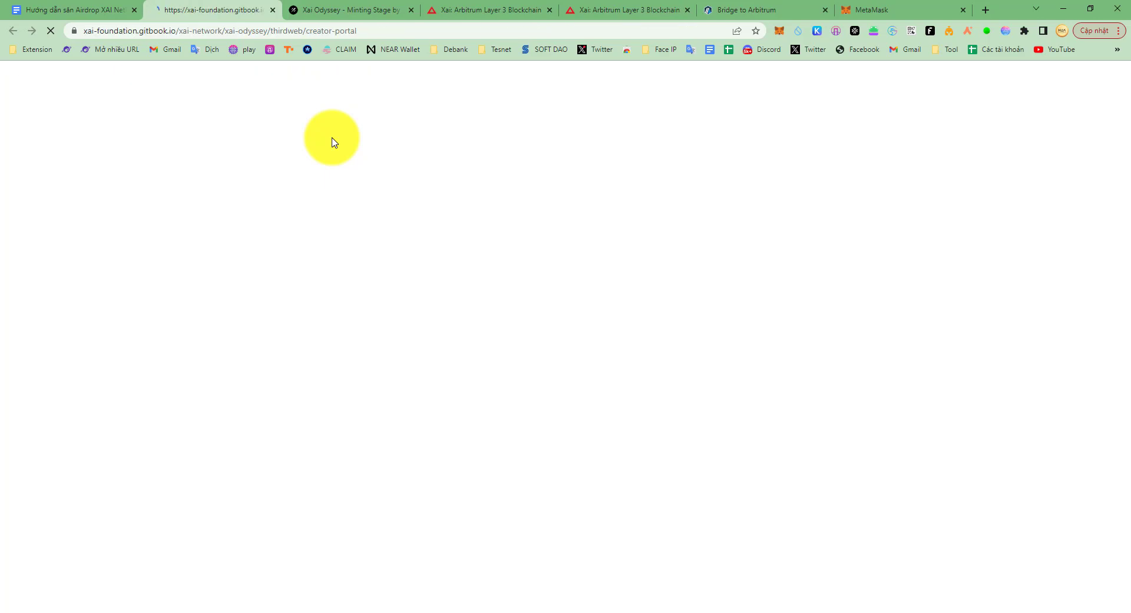
scroll(603, 324, "down", 7)
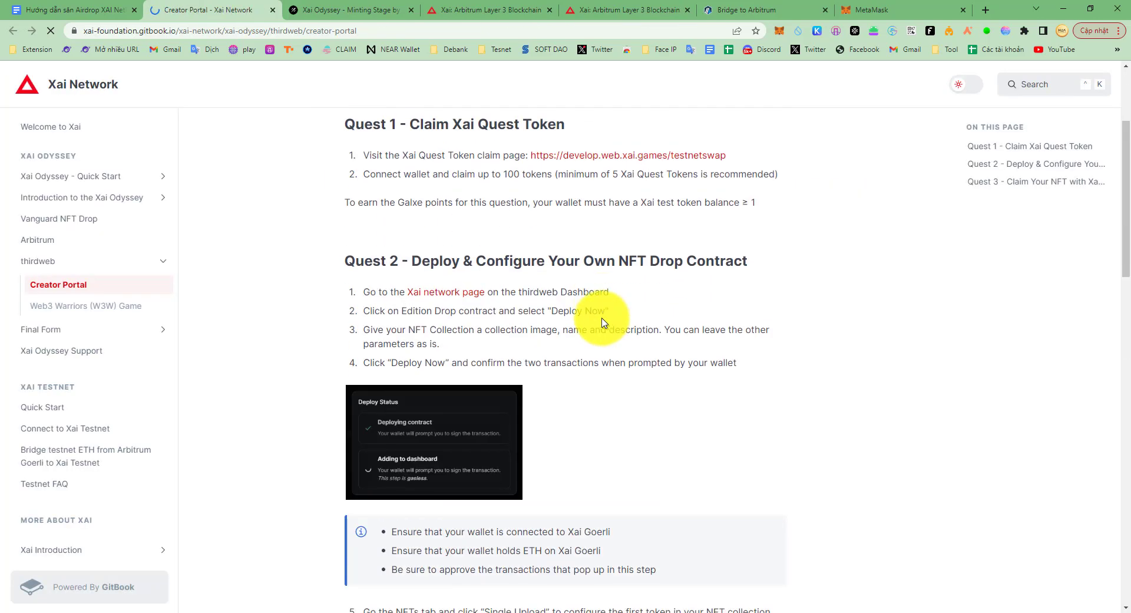
scroll(464, 230, "up", 3)
scroll(433, 289, "down", 6)
scroll(447, 289, "up", 6)
scroll(432, 283, "down", 9)
scroll(418, 212, "down", 8)
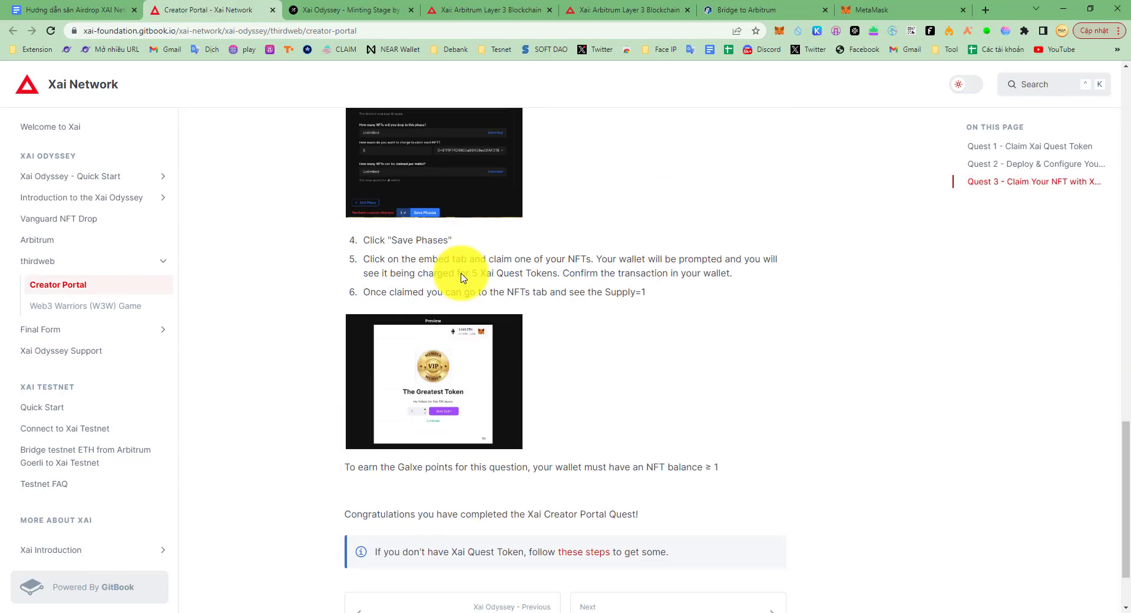
scroll(434, 293, "up", 11)
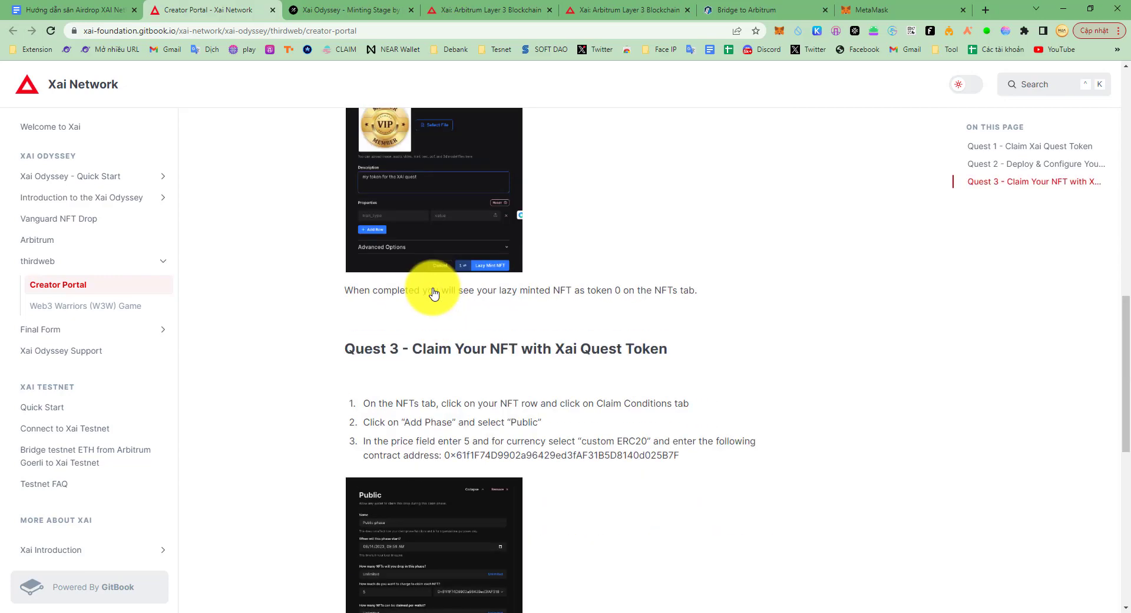
scroll(487, 394, "up", 6)
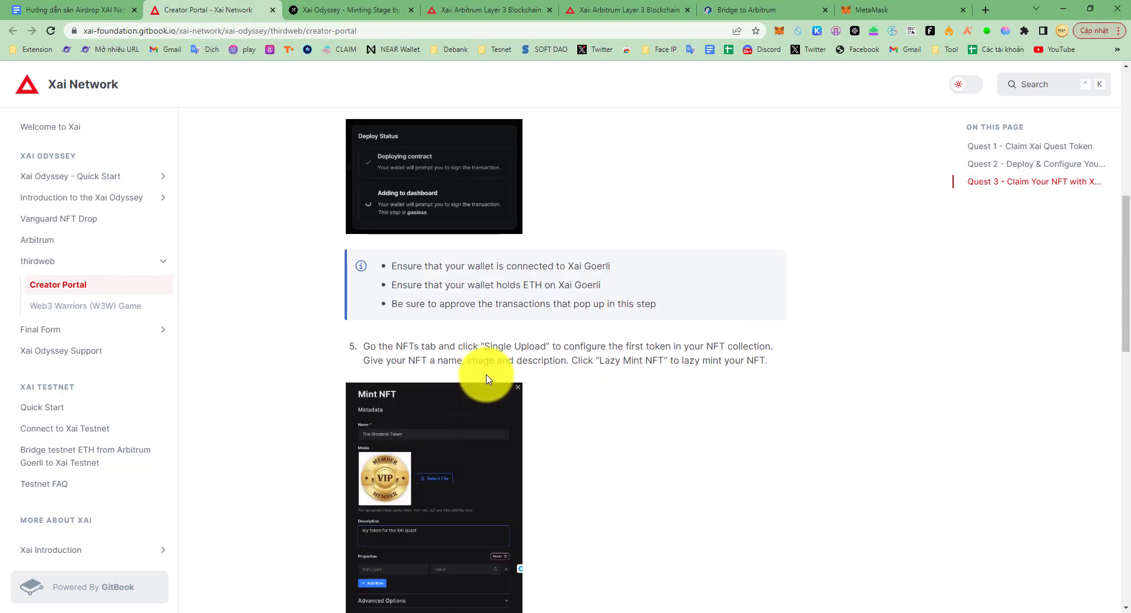
scroll(429, 428, "up", 3)
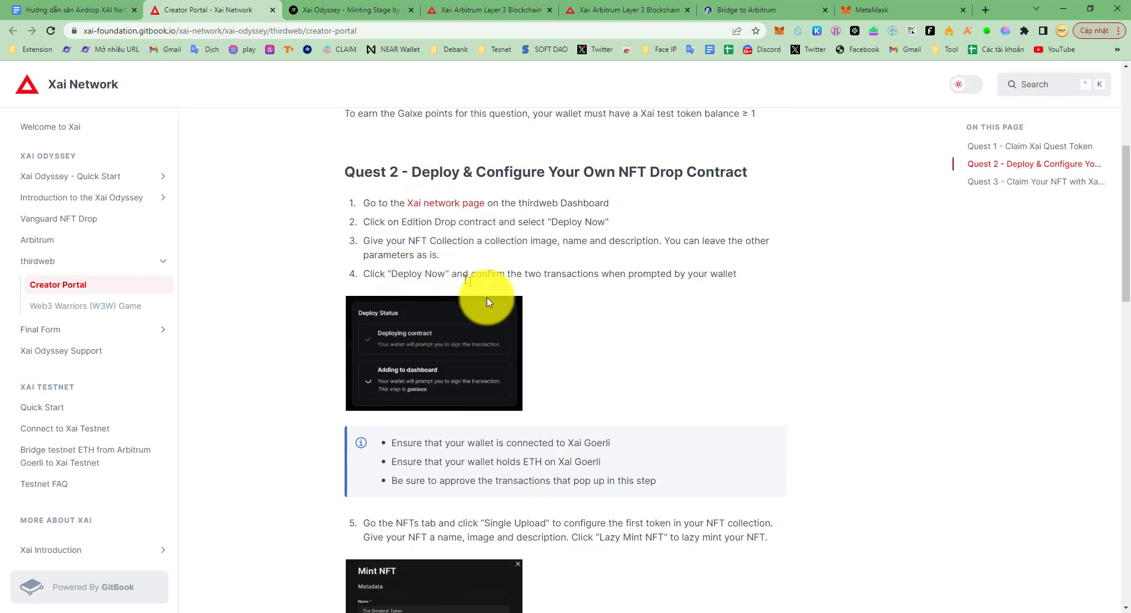
- Open the thirdweb Xai Goerli Orbit page from the guide document and close the browser tabs no longer needed
left_click(85, 8)
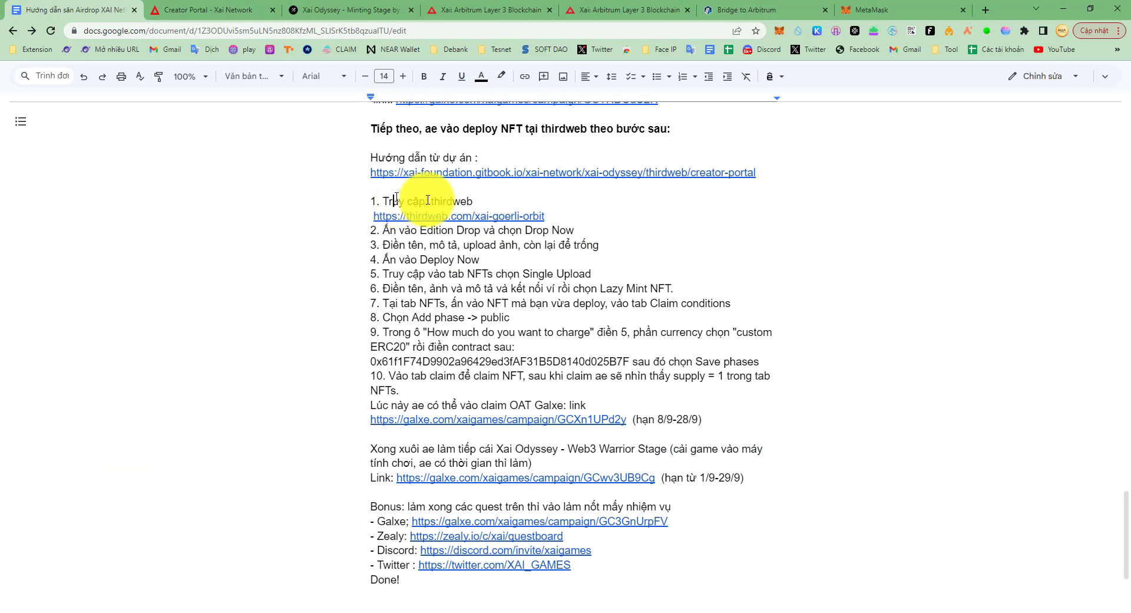
left_click(449, 217)
left_click(454, 235)
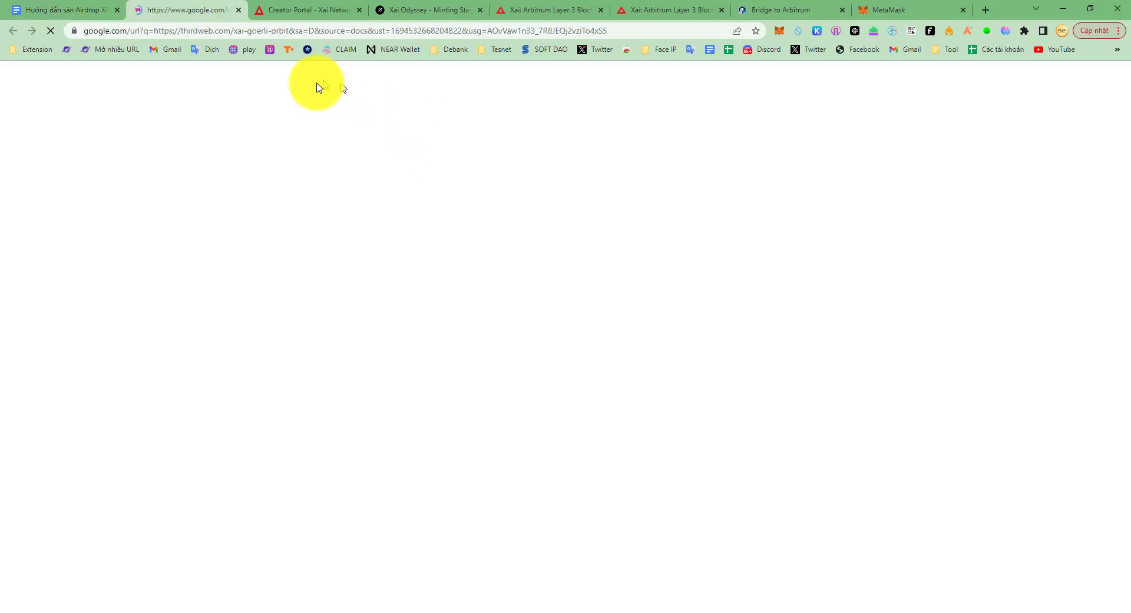
left_click(480, 10)
left_click(480, 9)
left_click(480, 9)
left_click(480, 10)
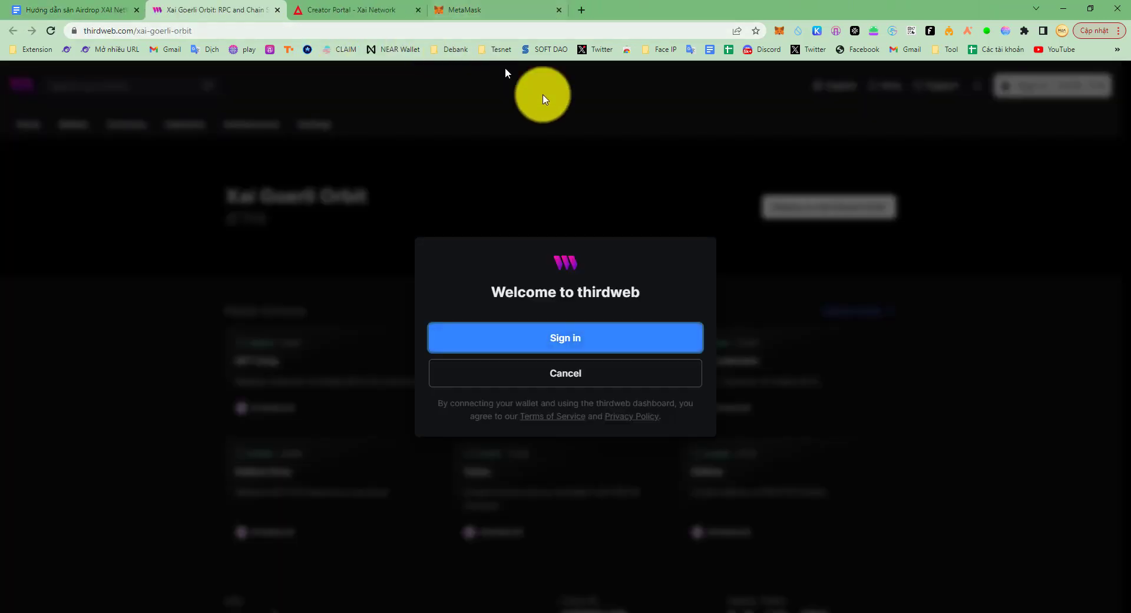
- Sign in to thirdweb by approving the wallet signature request, and start a deployment to Xai Goerli Orbit
left_click(591, 346)
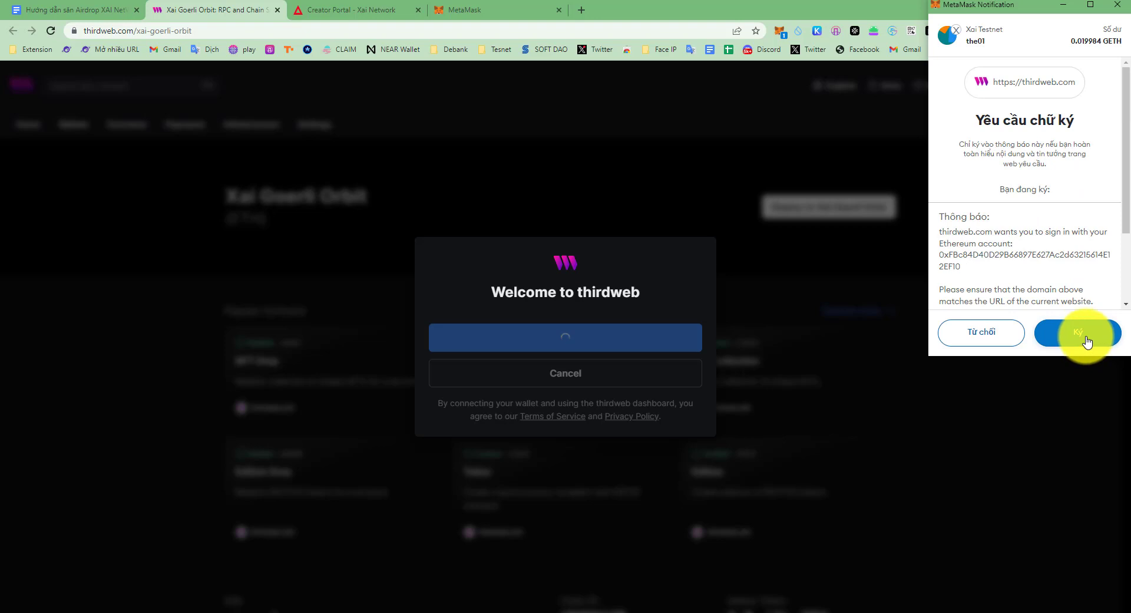
left_click(1087, 340)
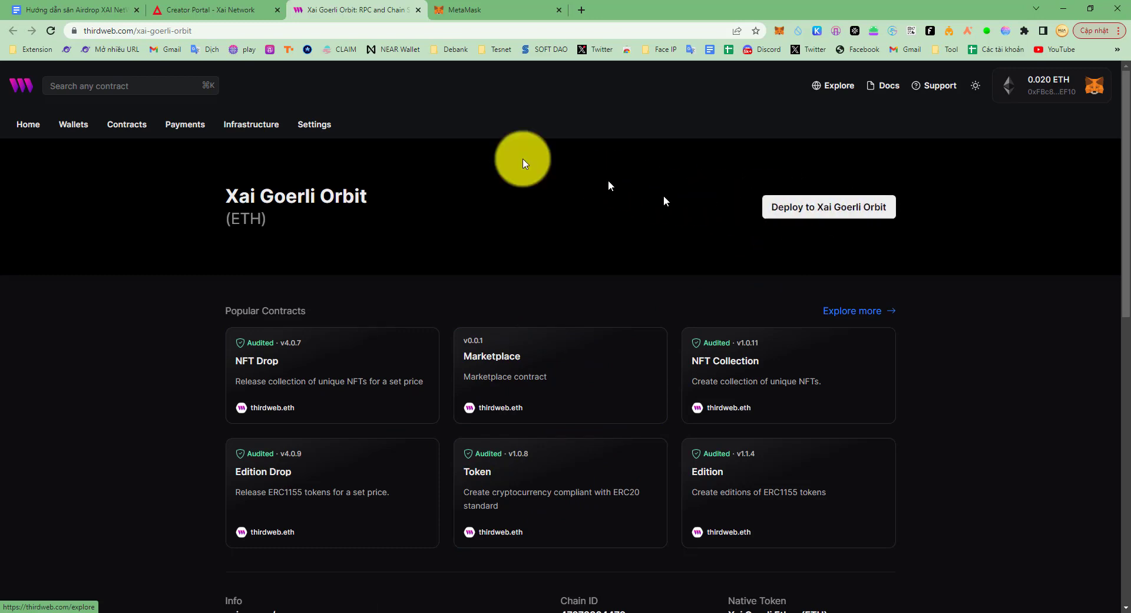
left_click(832, 219)
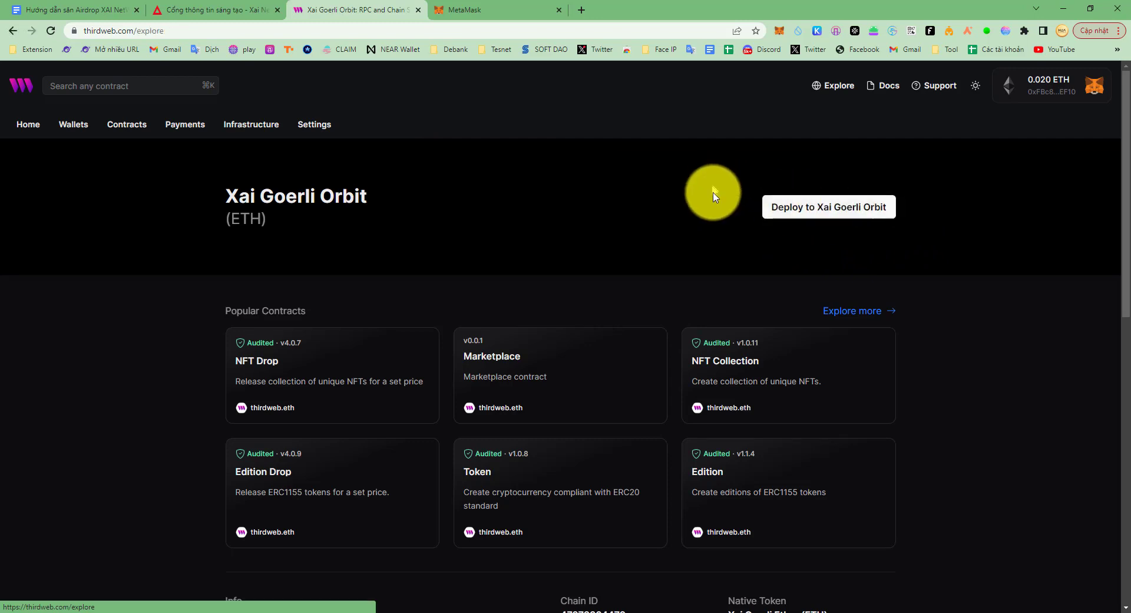
- Check step 2 in the guide document, and open the deployment form of thirdweb's Edition Drop contract
left_click(47, 10)
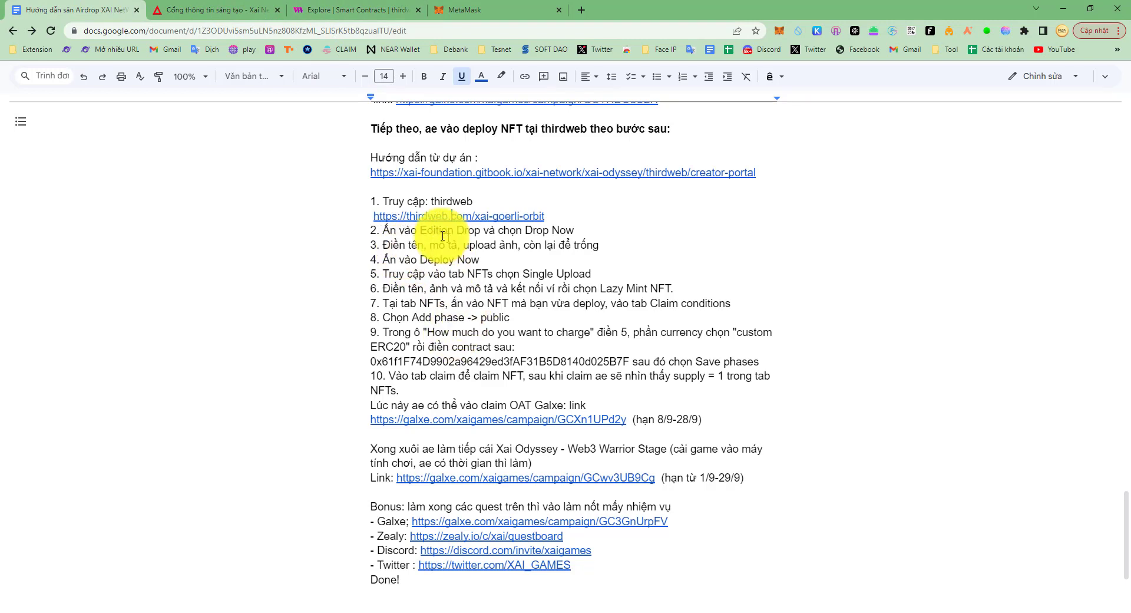
double_click(430, 229)
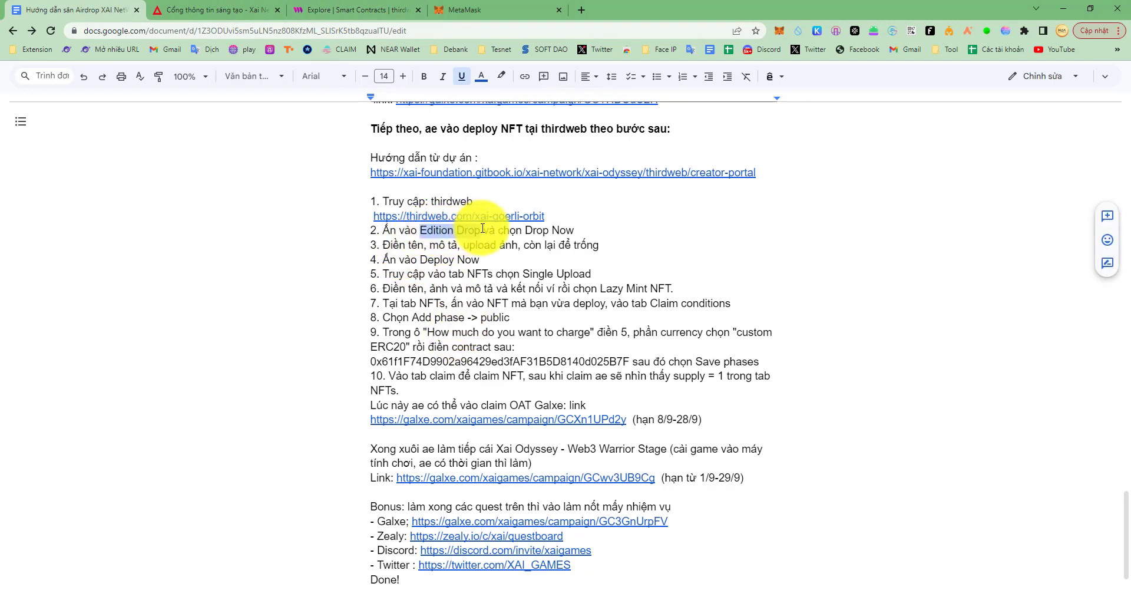
left_click_drag(471, 230, 483, 229)
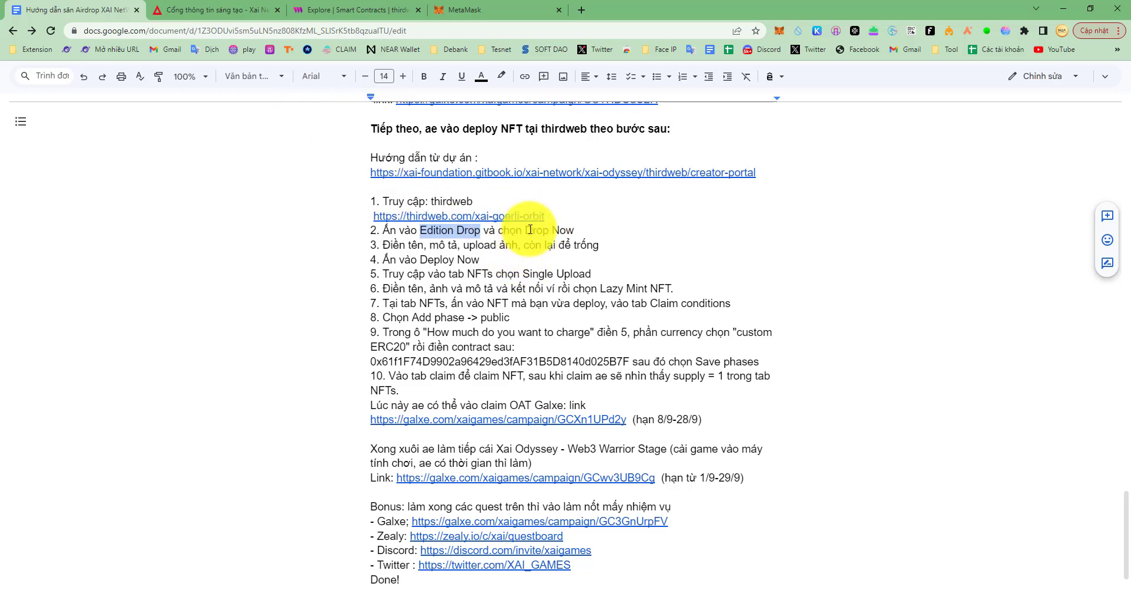
left_click(214, 9)
left_click_drag(374, 9, 297, 17)
scroll(353, 330, "down", 3)
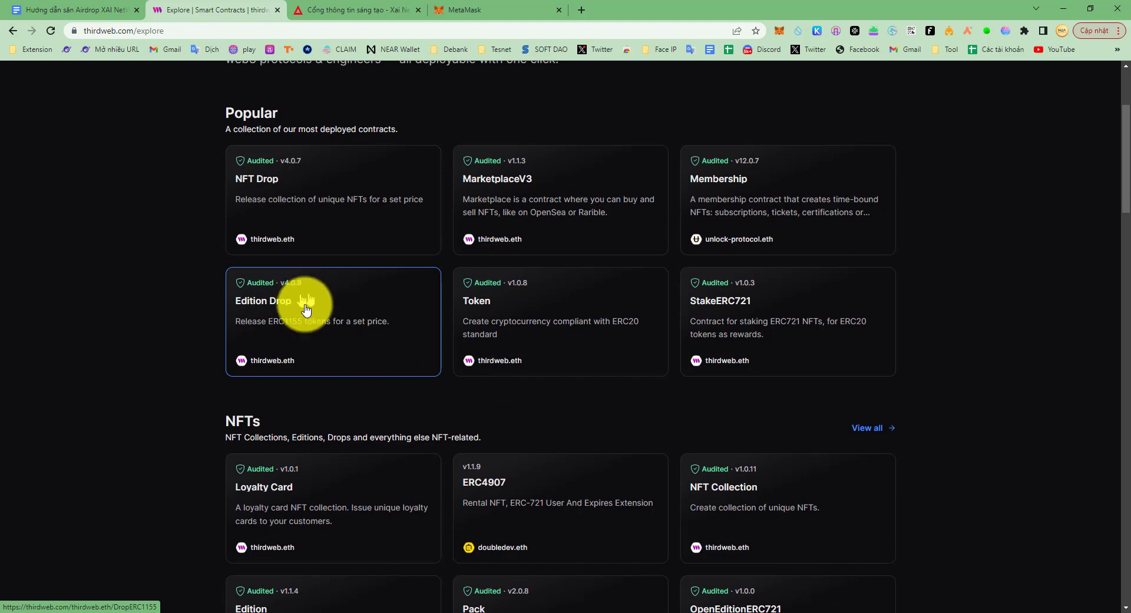
left_click(327, 318)
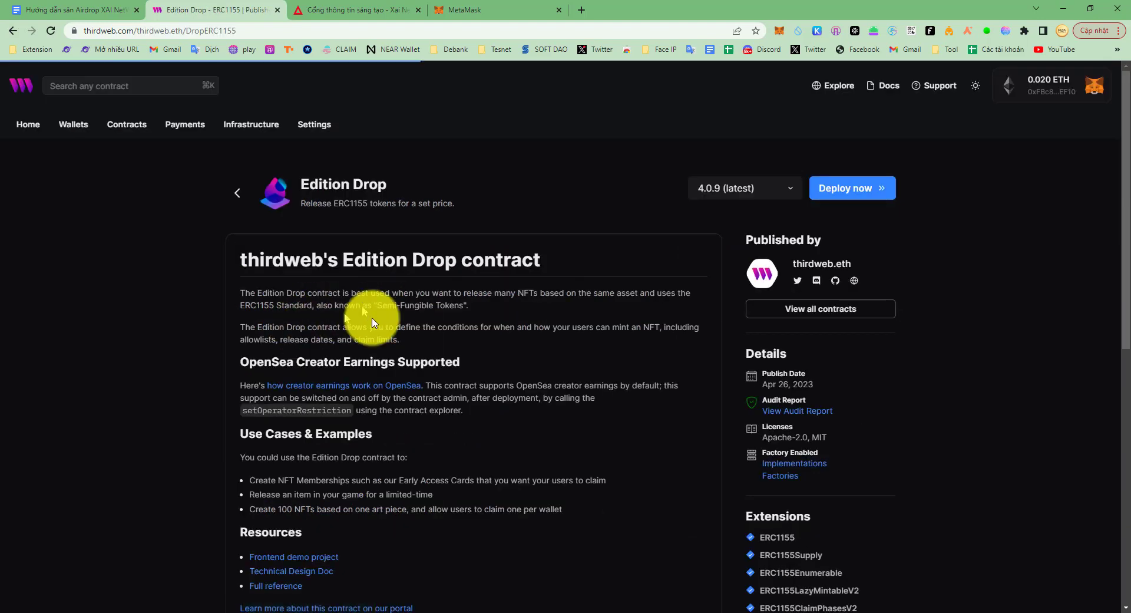
left_click(852, 194)
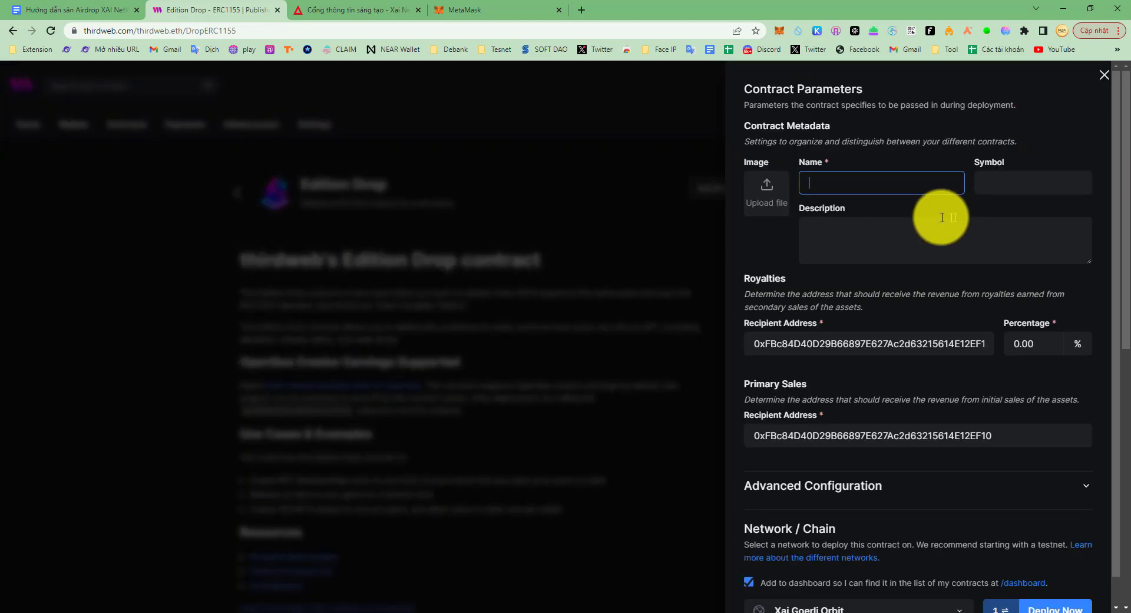
- Fill in the contract's name, the symbol TRO and the creator's handle as the description
left_click(841, 180)
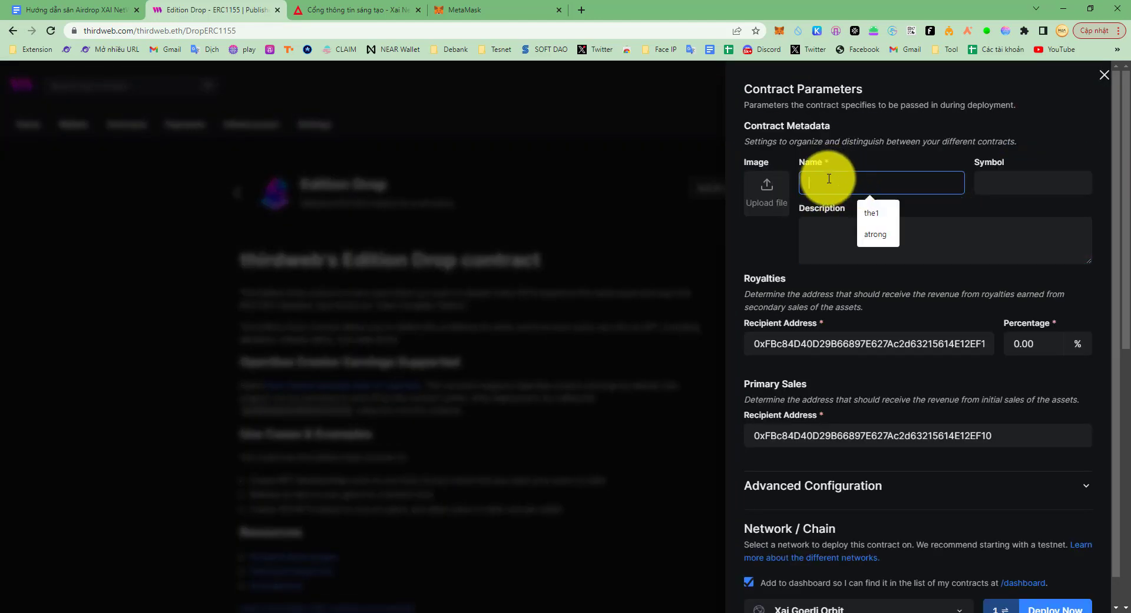
left_click(979, 240)
left_click(863, 178)
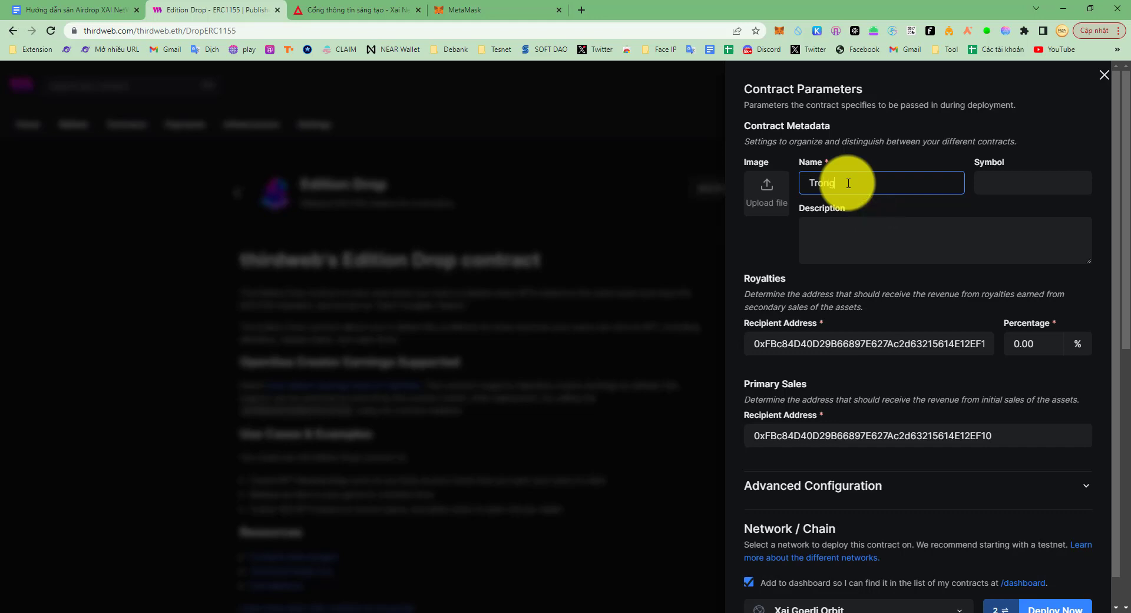
type("TrongX")
left_click(990, 180)
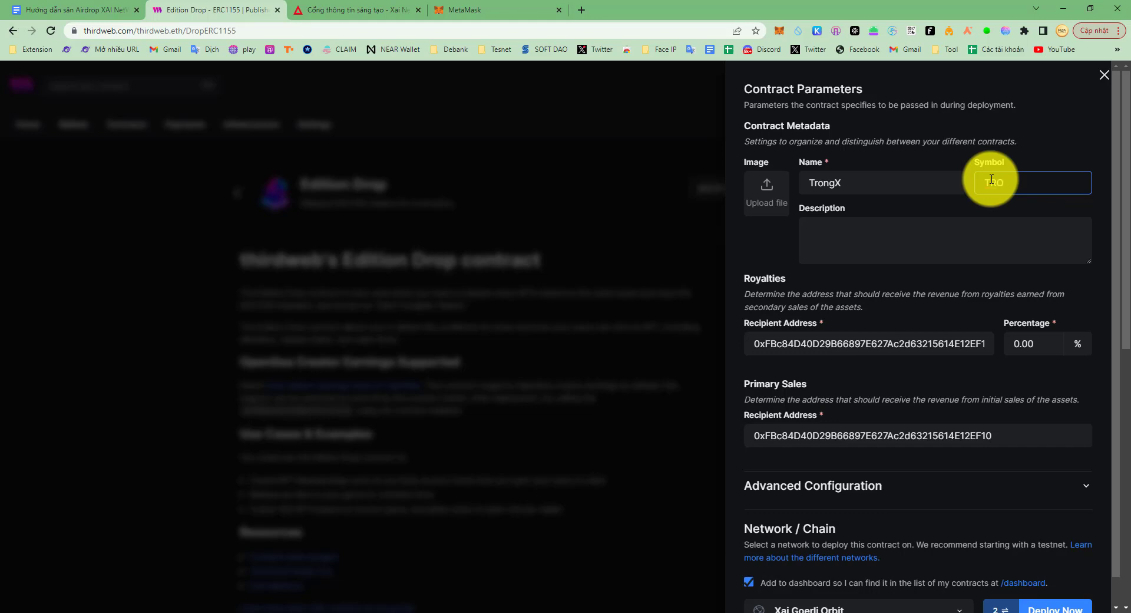
left_click(878, 236)
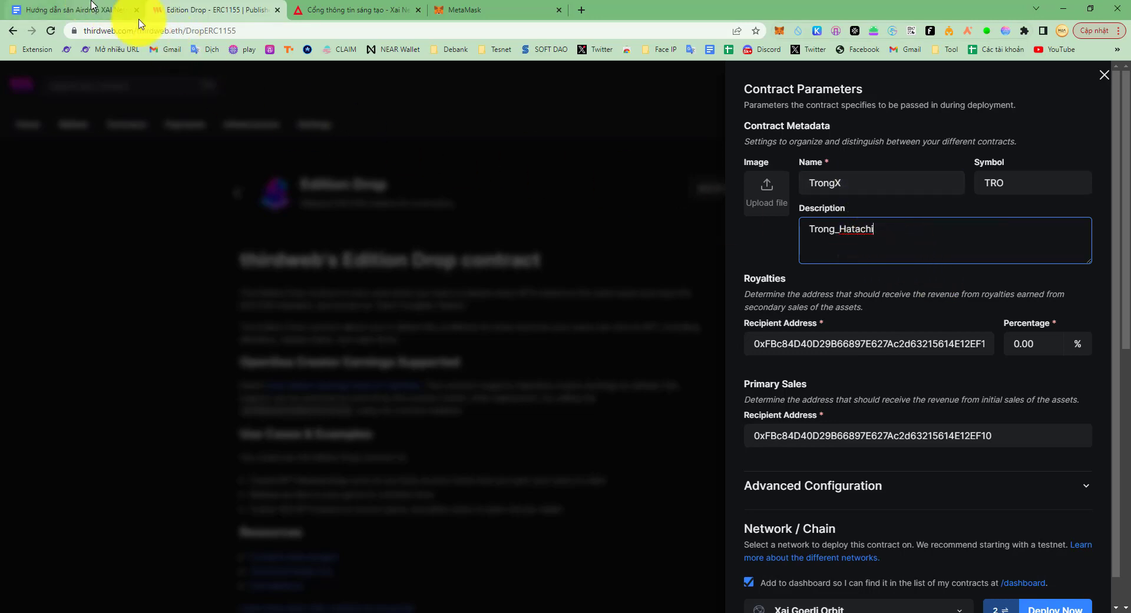
- Check step 3 in the guide document and upload the creator's JPG from the OneDrive Desktop folder as the contract image
left_click(111, 10)
left_click_drag(384, 242, 602, 247)
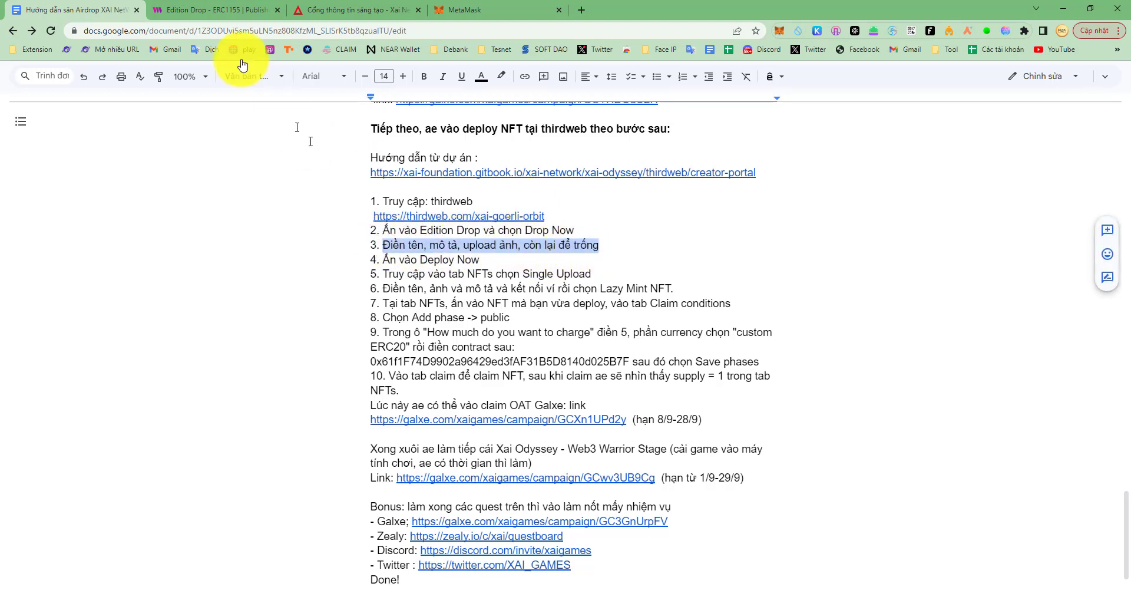
left_click(242, 11)
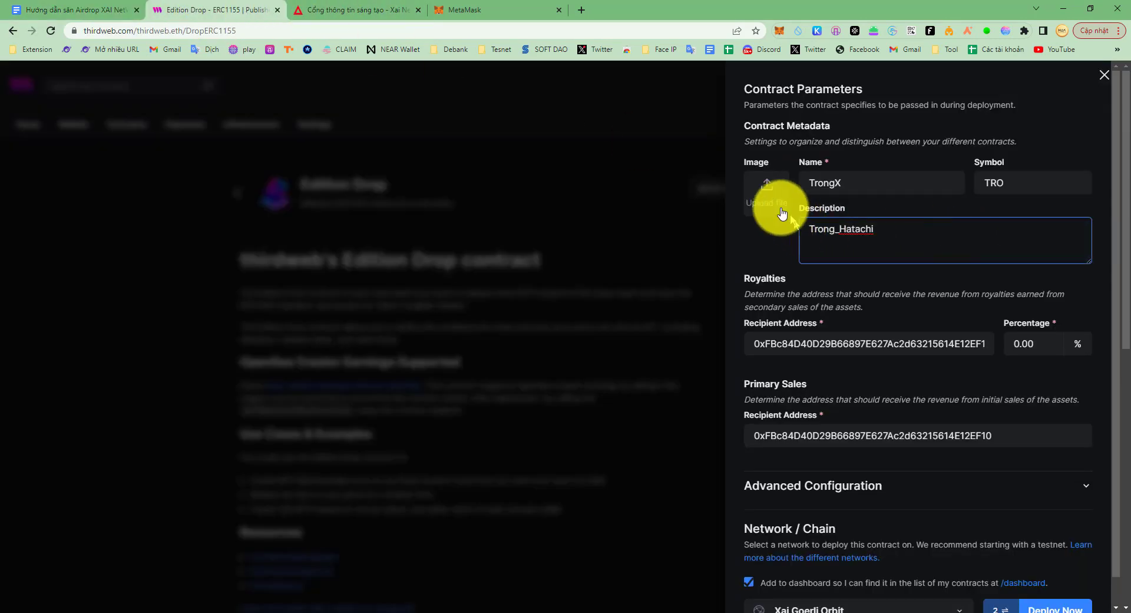
left_click(765, 191)
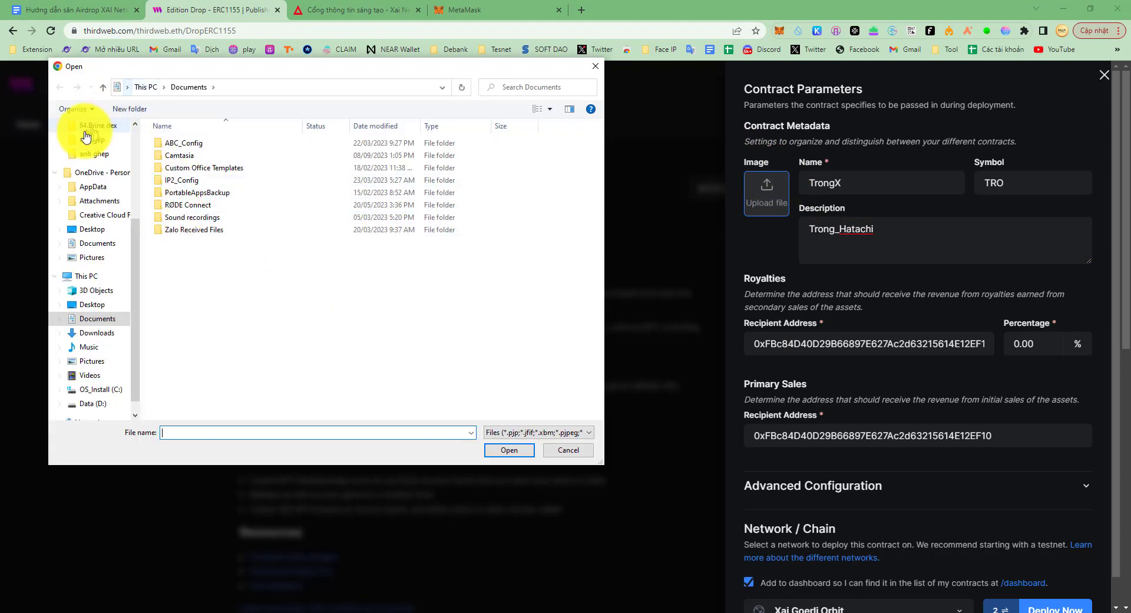
left_click(94, 229)
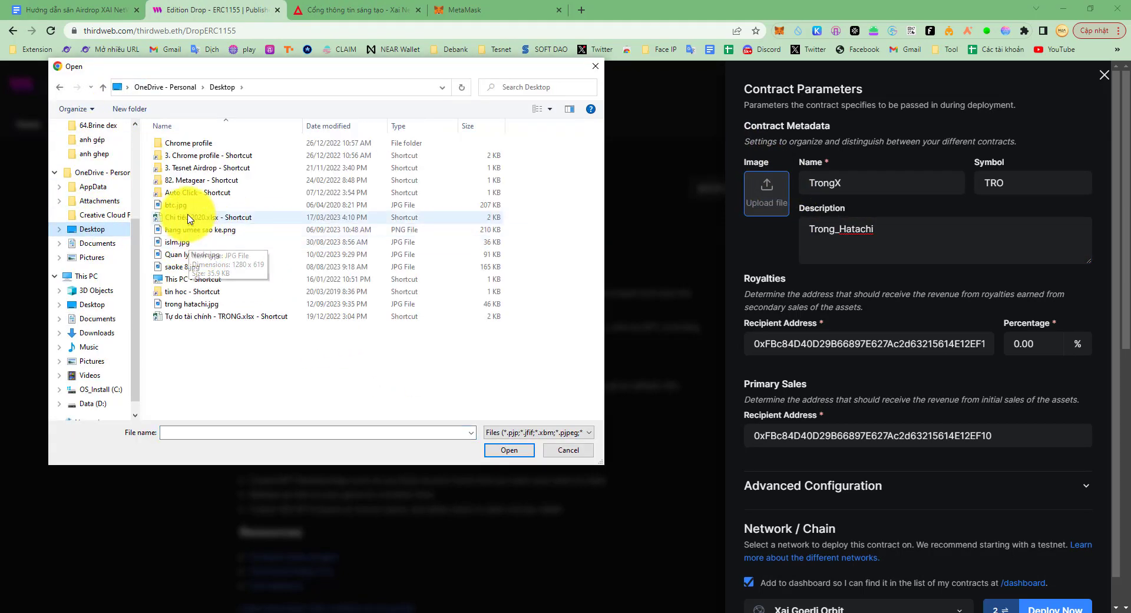
double_click(197, 303)
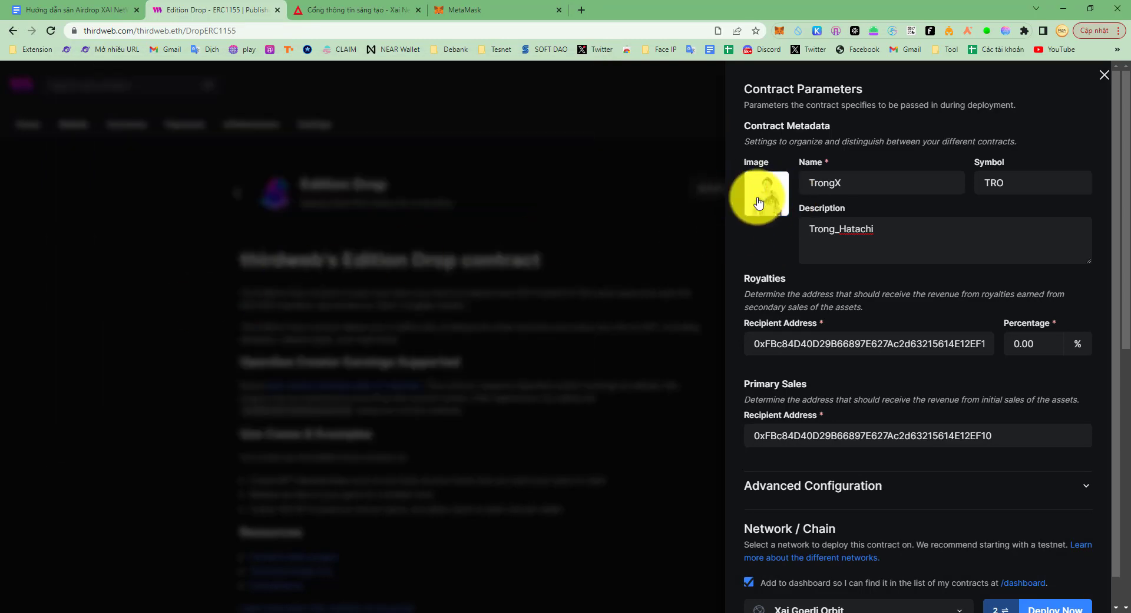
- Deploy the Edition Drop contract to Xai Goerli Orbit and approve the deployment transaction in the wallet
left_click(892, 428)
scroll(891, 428, "down", 1)
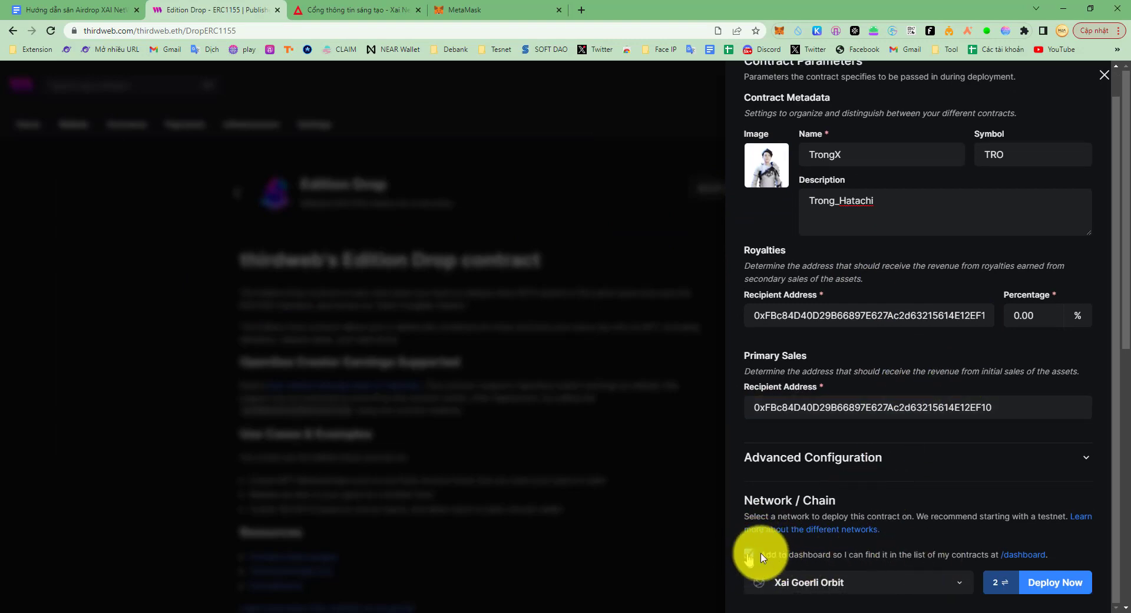
left_click(1054, 582)
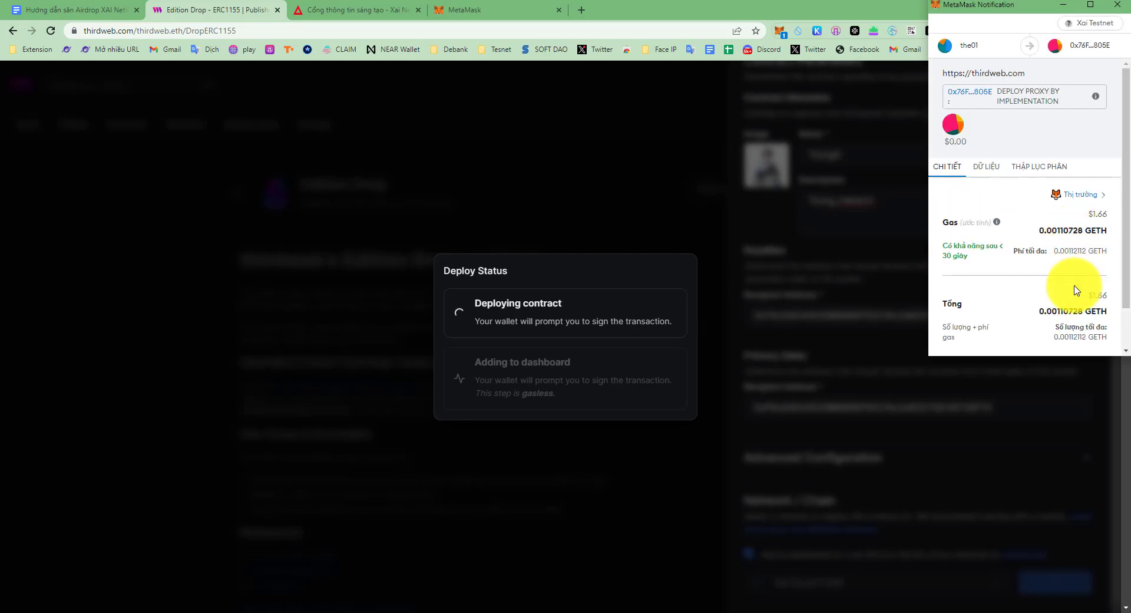
scroll(1075, 306, "down", 1)
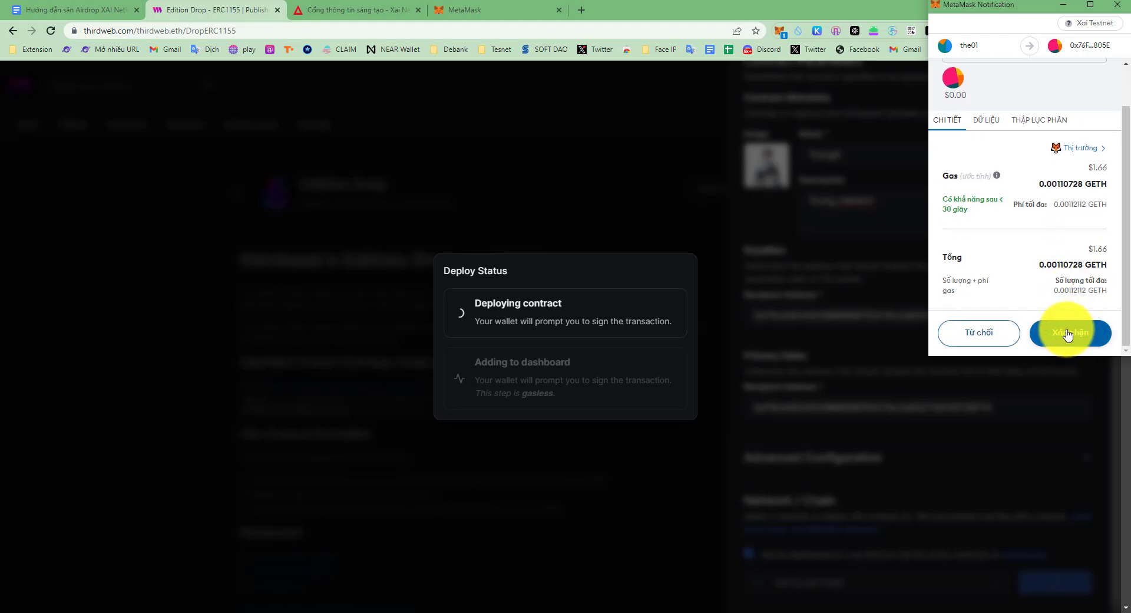
left_click(1068, 333)
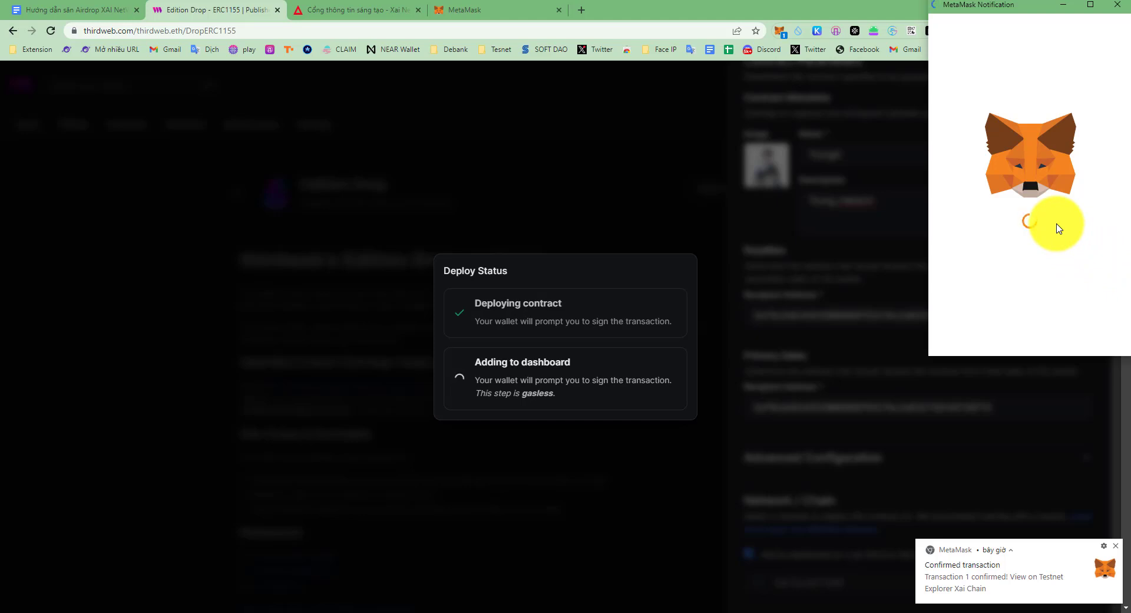
- Sign the gasless wallet request that adds the deployed contract to the thirdweb dashboard
scroll(1084, 265, "down", 10)
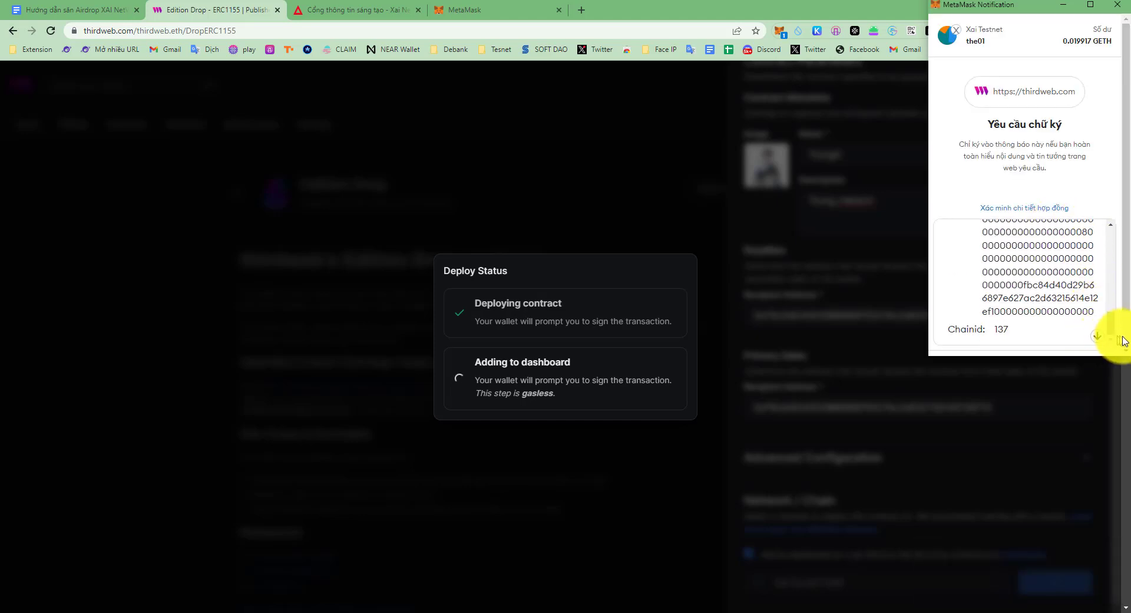
scroll(1116, 340, "down", 2)
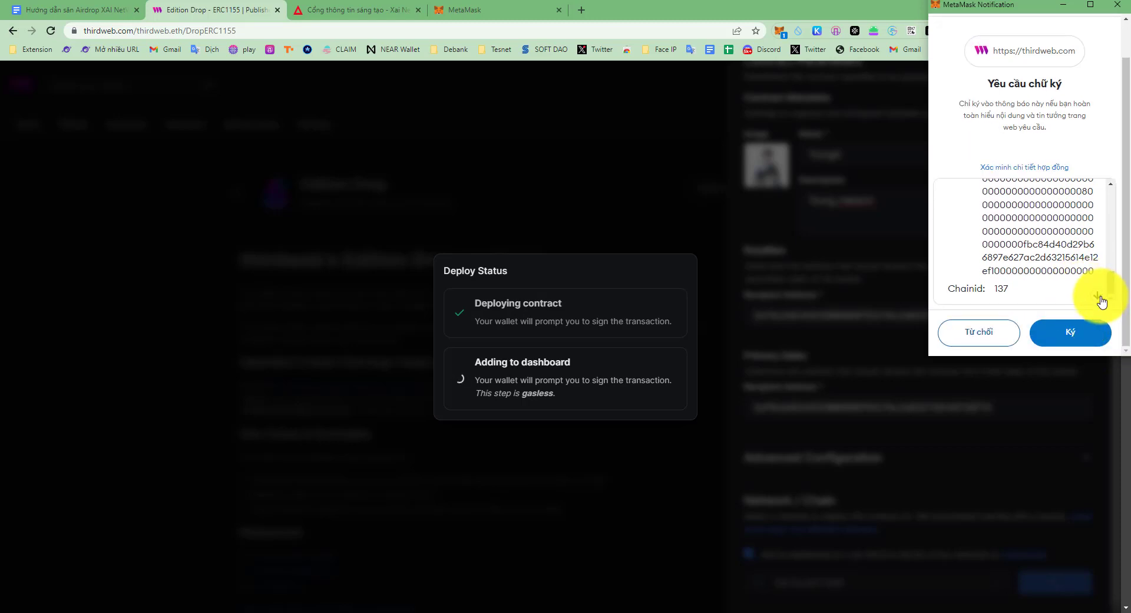
left_click(1073, 334)
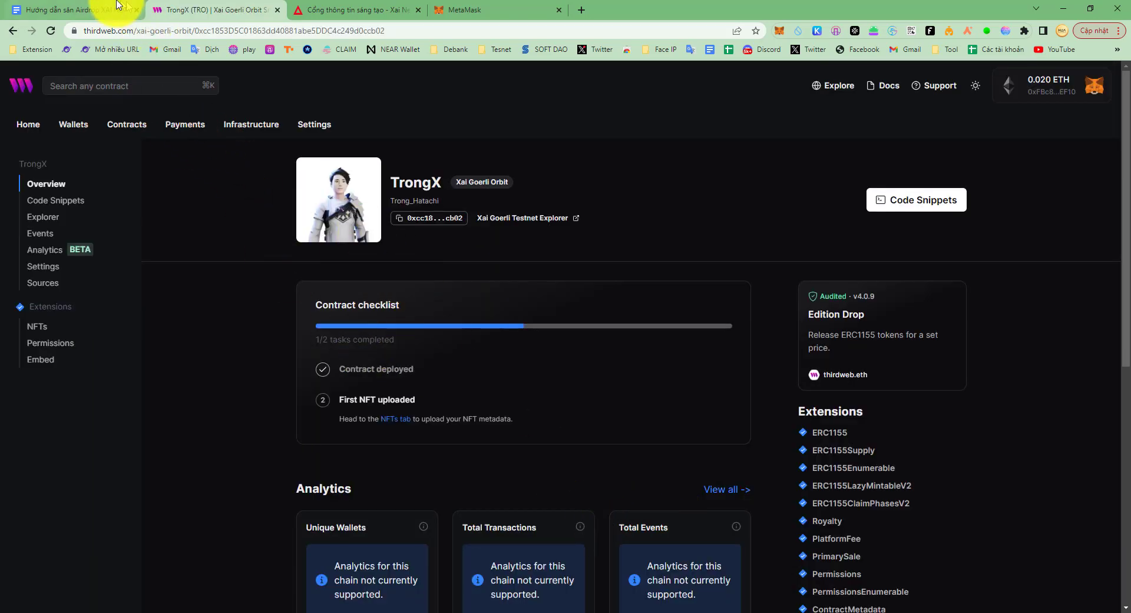
- Check step 5 in the guide document and open the deployed contract's NFTs page
left_click(75, 9)
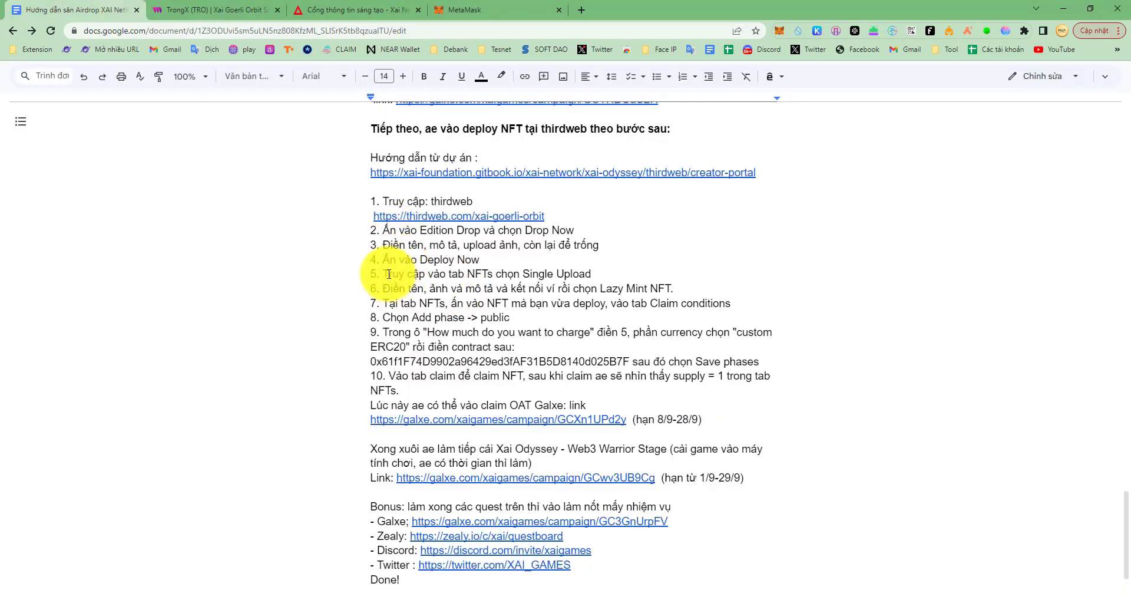
left_click_drag(383, 273, 602, 276)
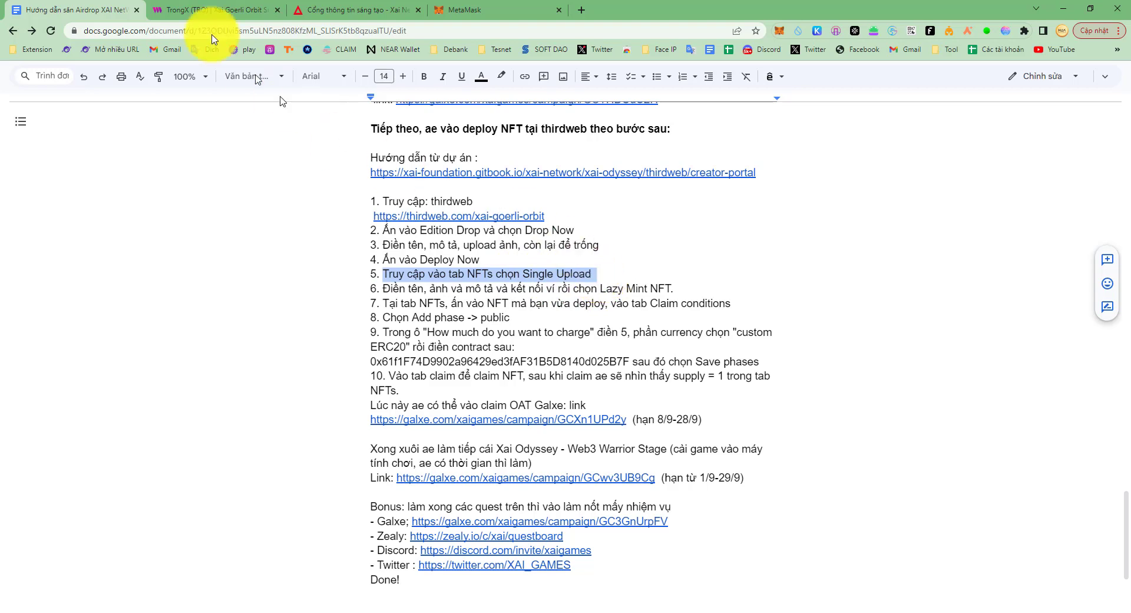
left_click(213, 9)
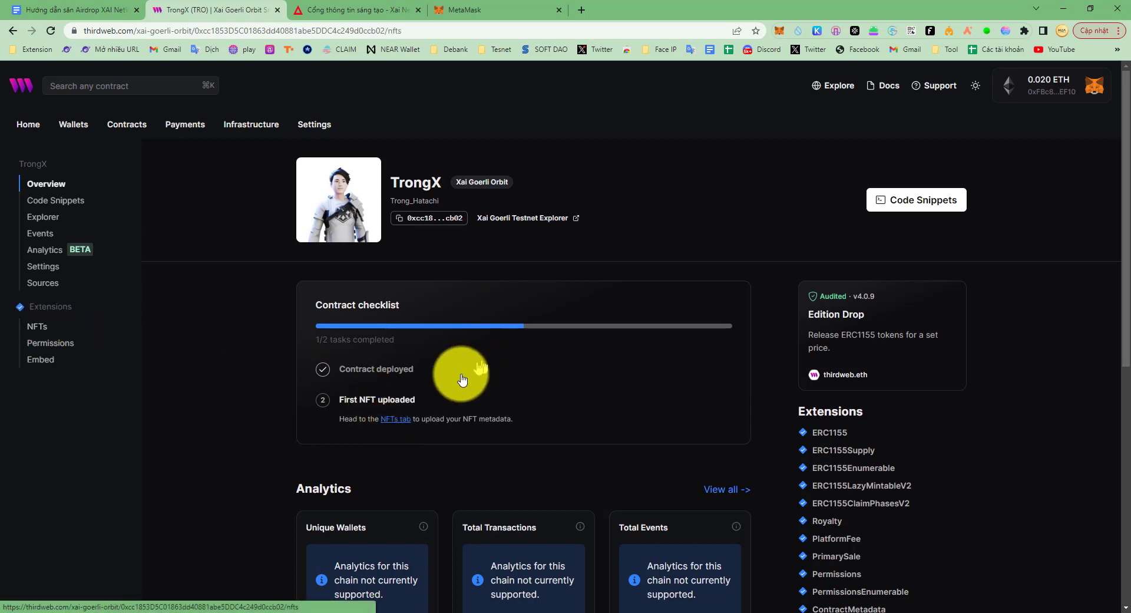
left_click(398, 419)
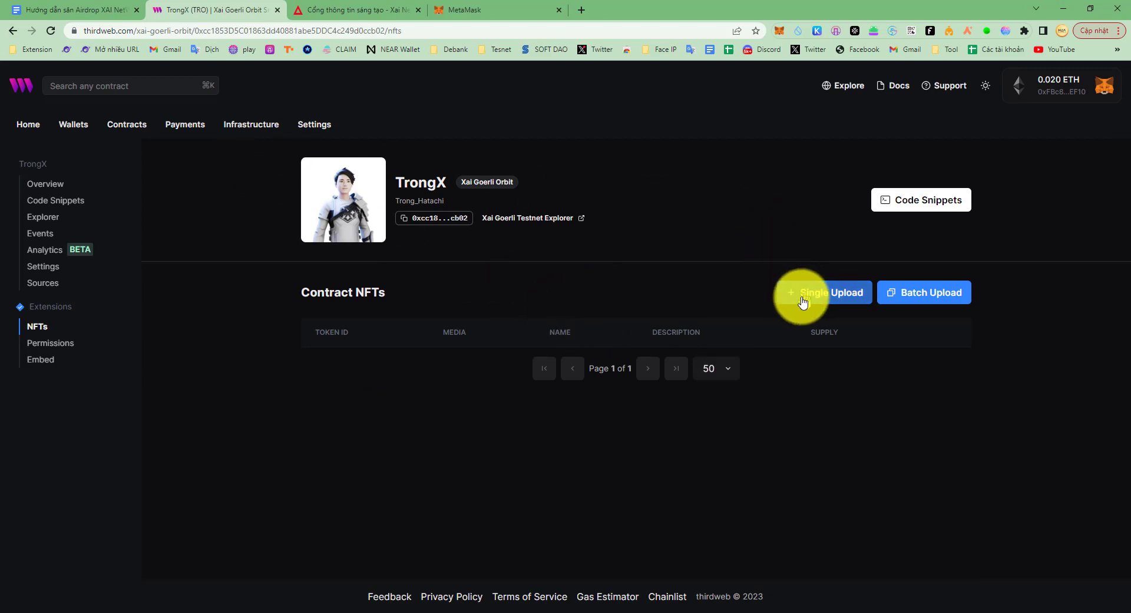
- Recheck the Single Upload instruction in the guide, start a single NFT upload and name the NFT Thegioicryto01
left_click(106, 10)
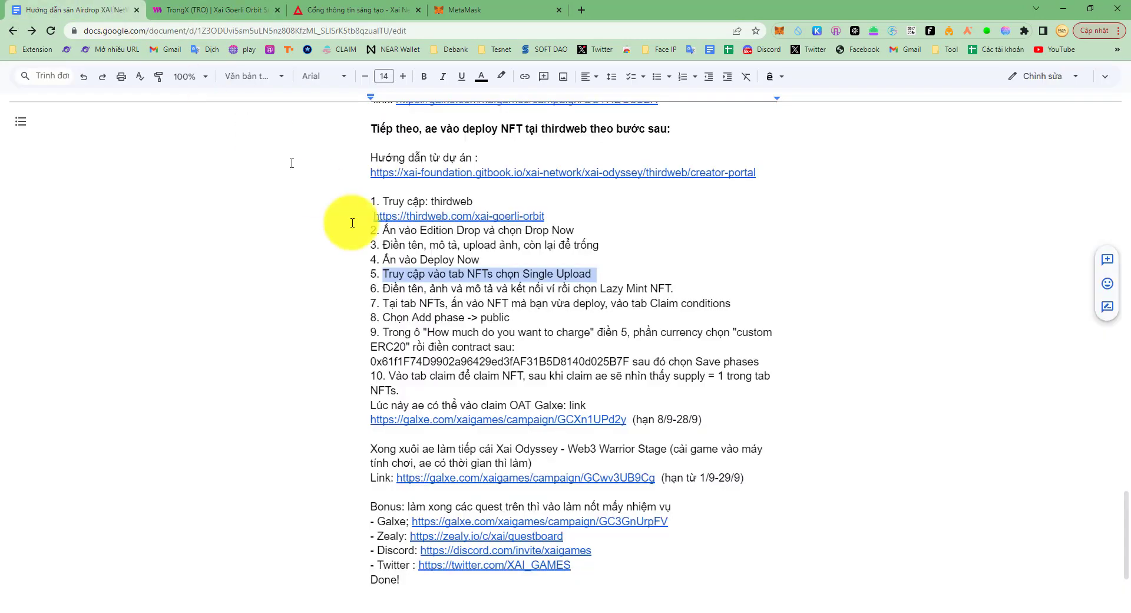
left_click(488, 275)
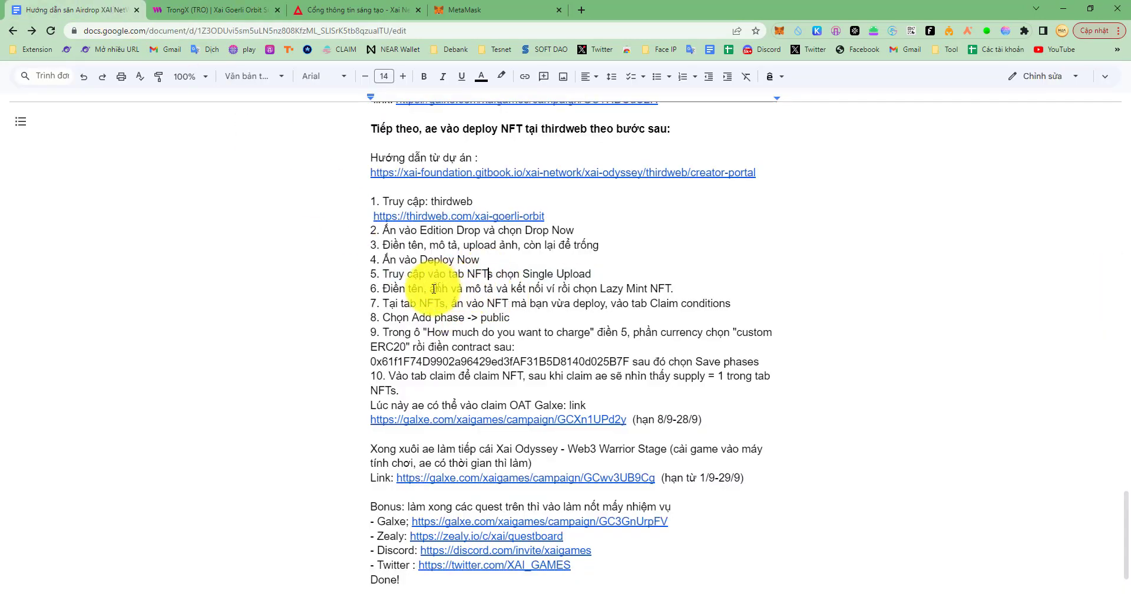
left_click_drag(521, 275, 602, 281)
left_click(217, 10)
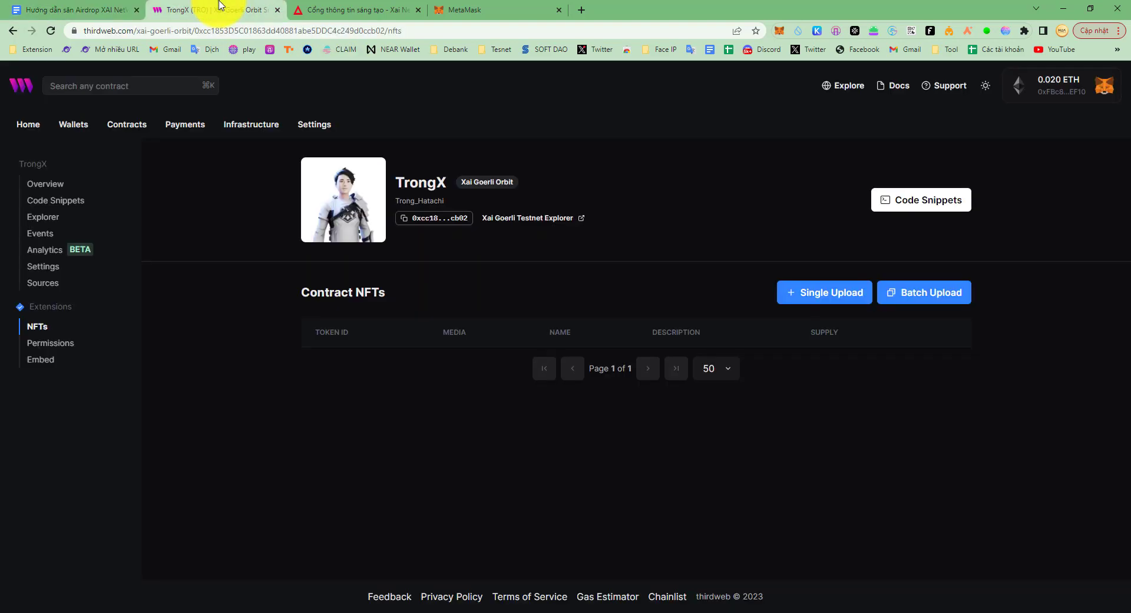
left_click(792, 292)
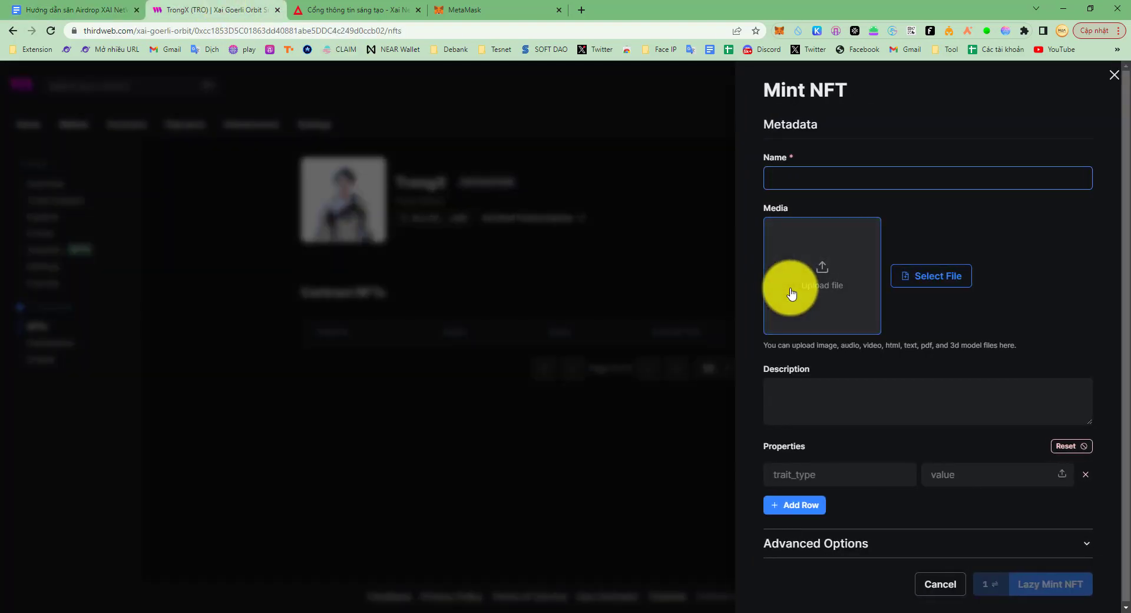
left_click(792, 182)
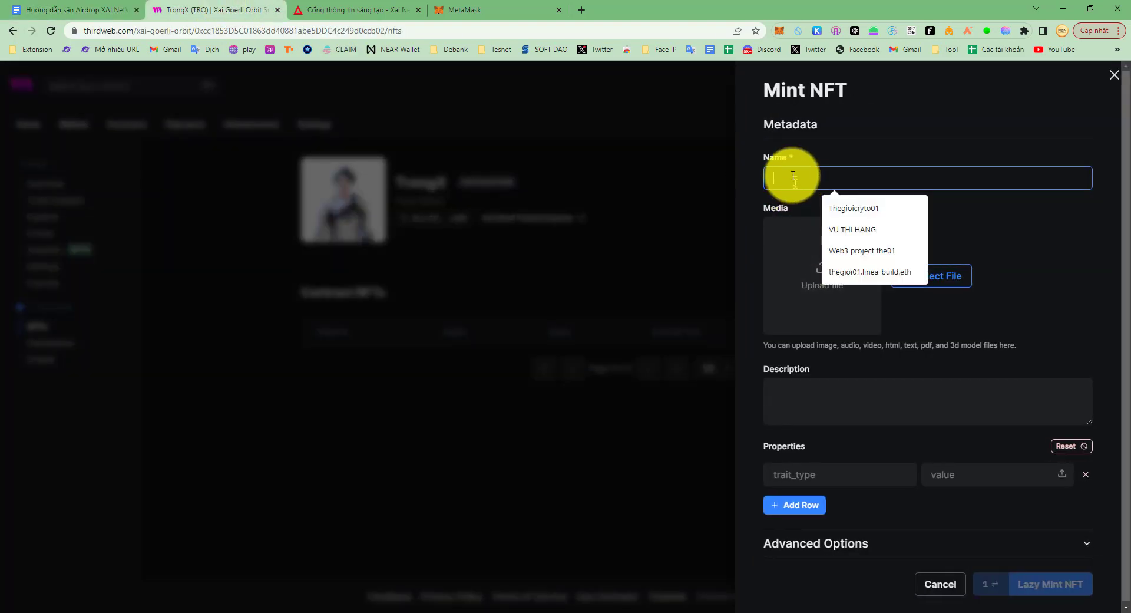
left_click(851, 209)
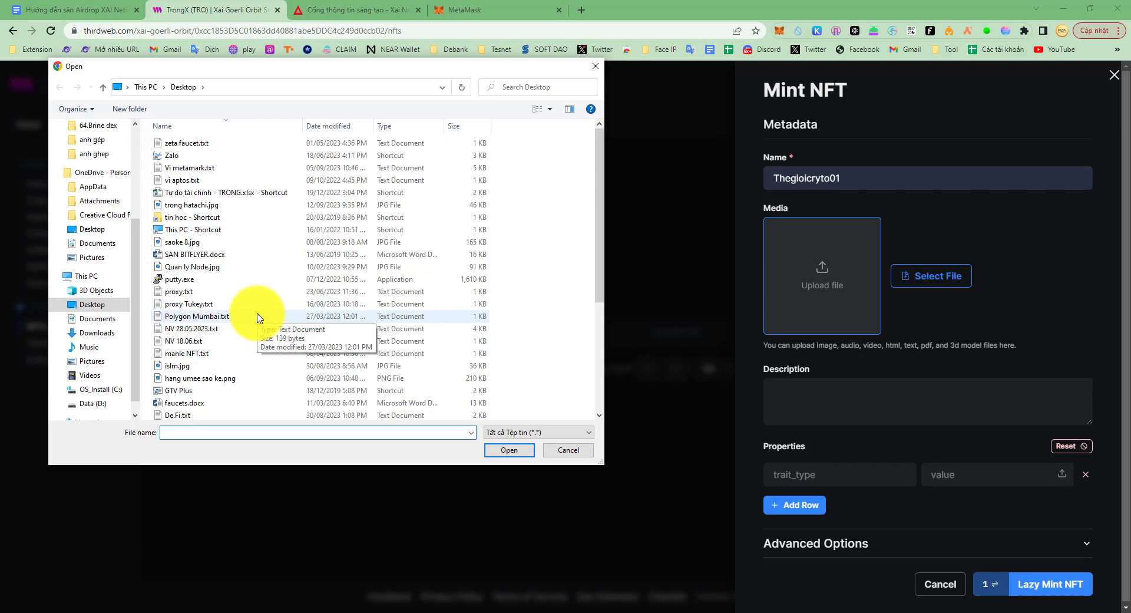
scroll(255, 315, "down", 5)
left_click(499, 434)
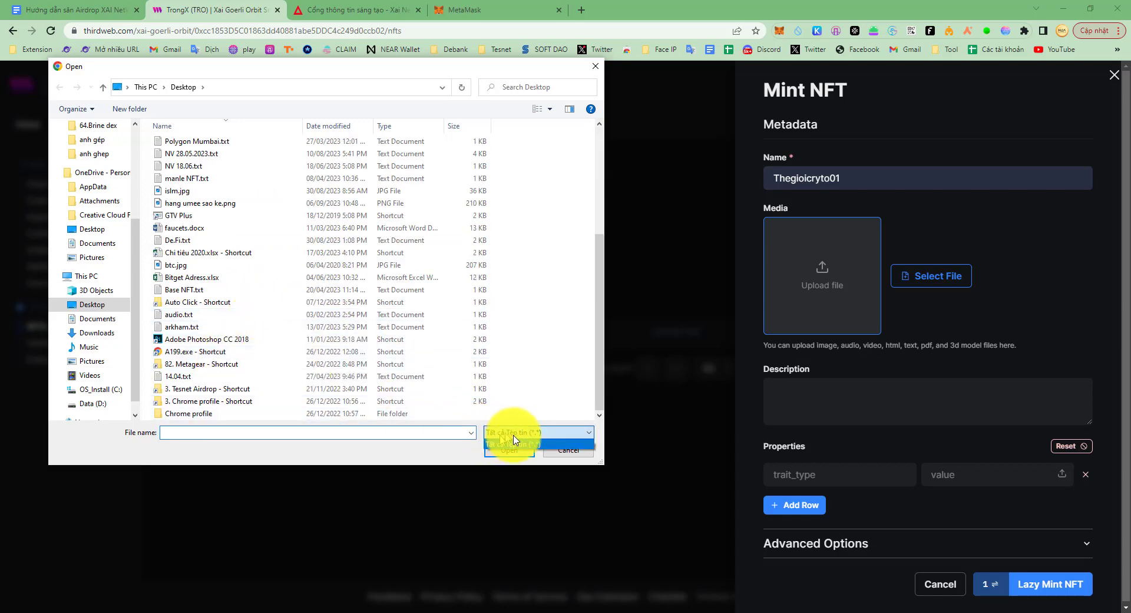
left_click(229, 226)
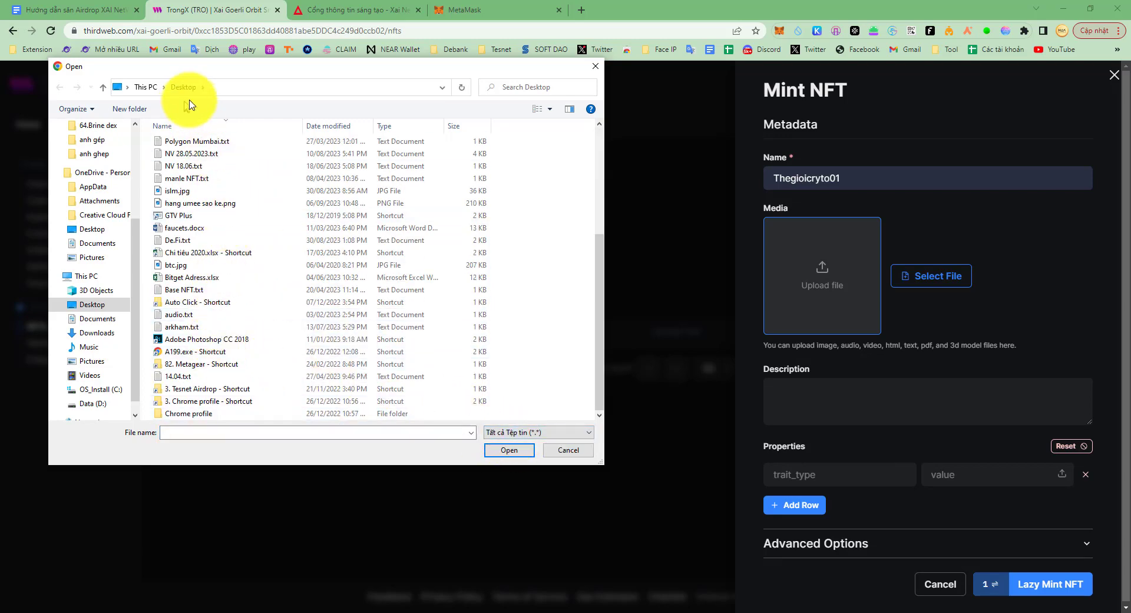
left_click(503, 89)
type("trong")
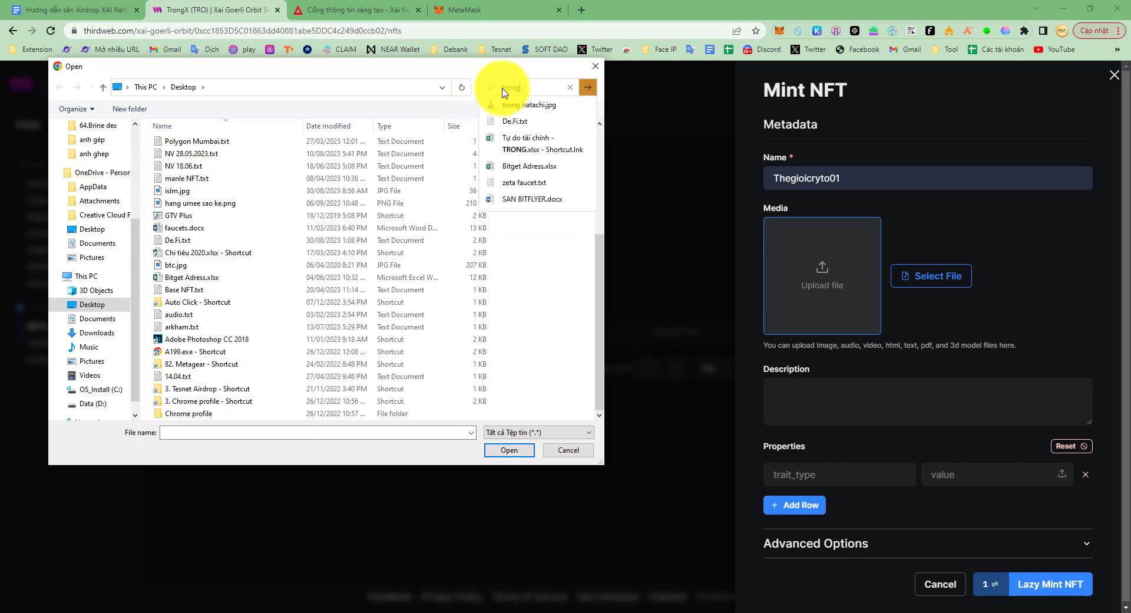
left_click(512, 105)
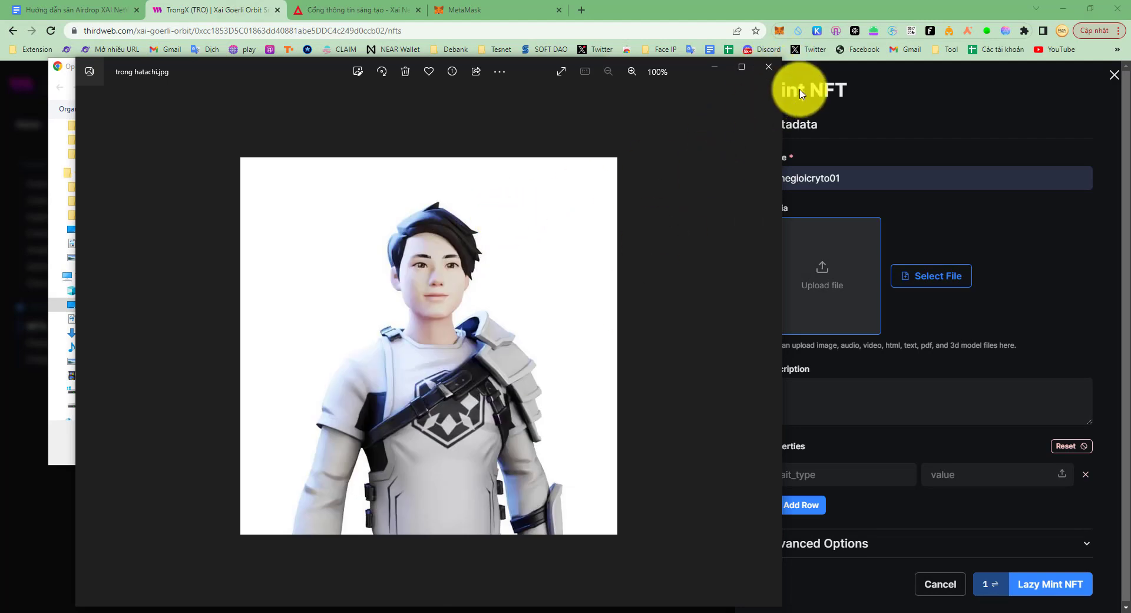
left_click(768, 66)
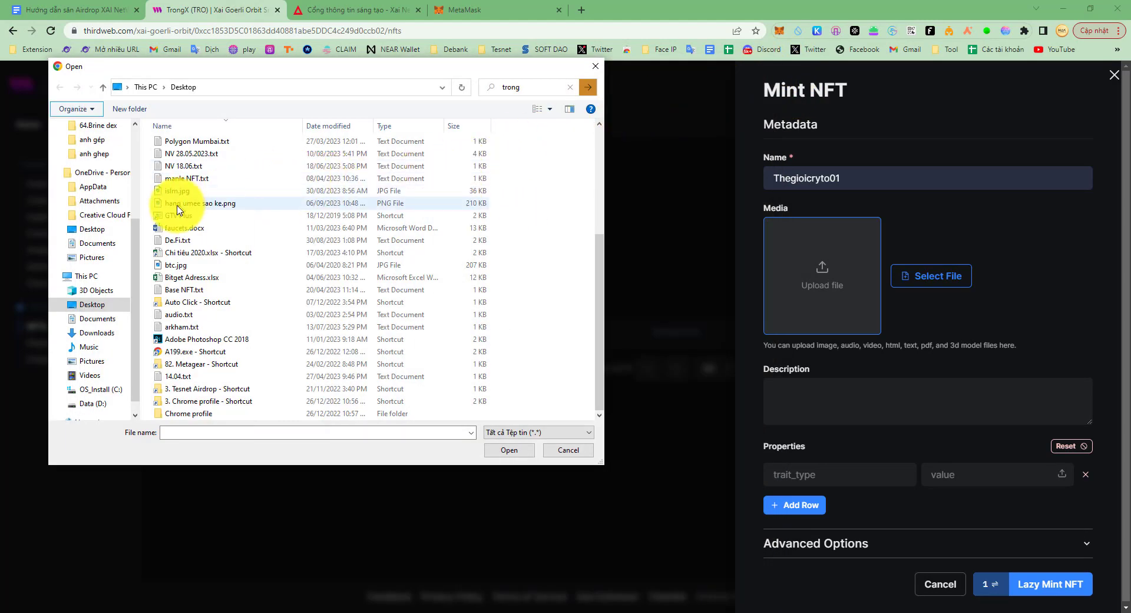
- Upload the creator's JPG from the Desktop folder as the NFT's media
scroll(231, 353, "up", 5)
scroll(228, 293, "down", 5)
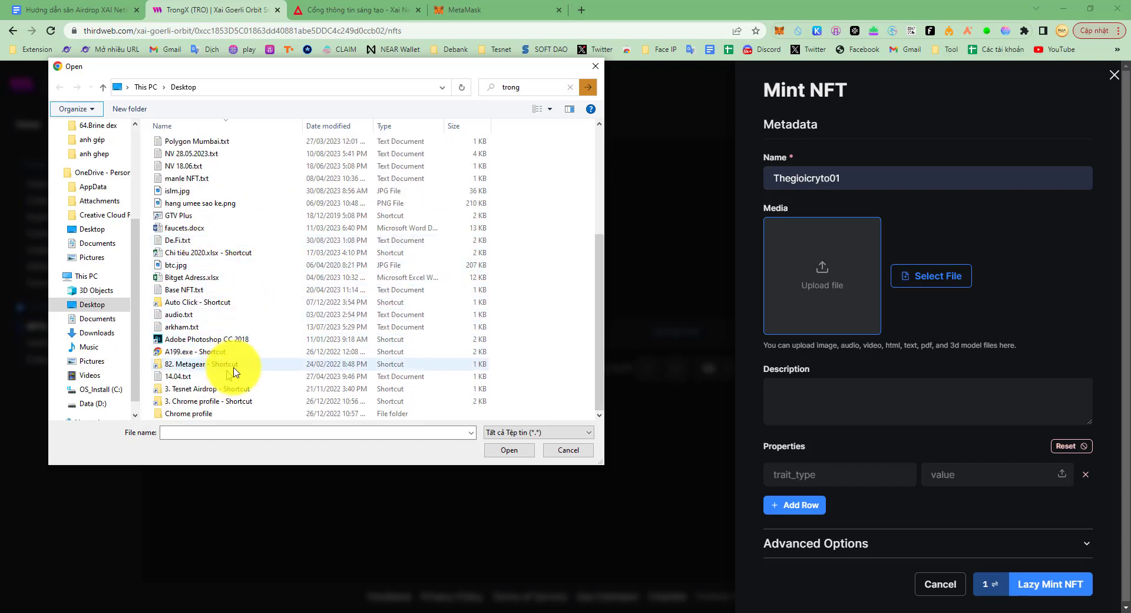
double_click(337, 314)
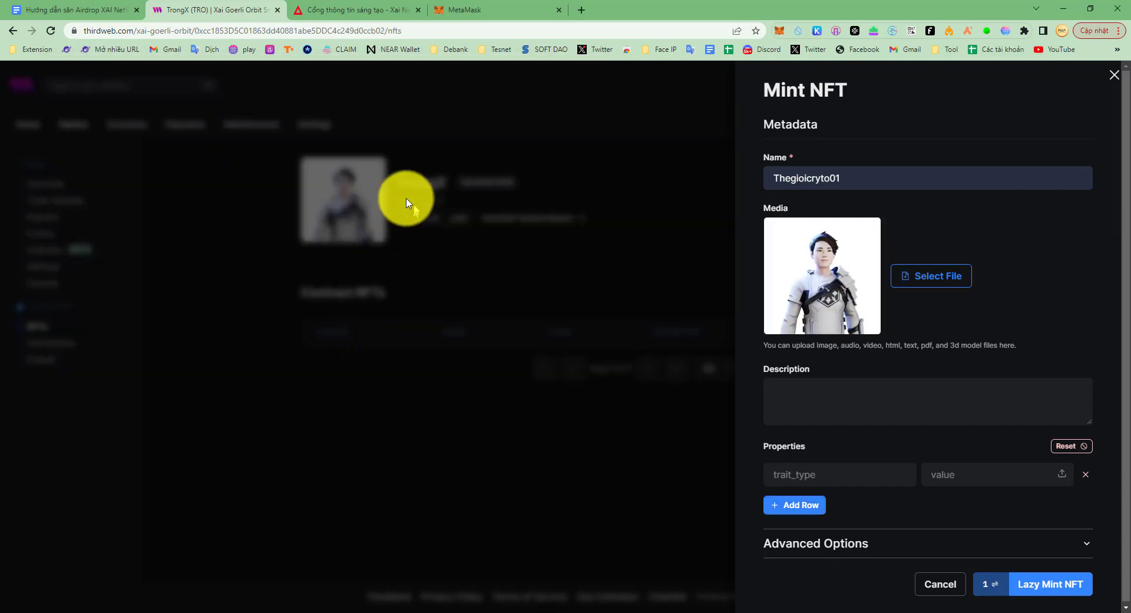
- Copy the NFT's name Thegioicryto01 into its description
left_click(814, 394)
left_click(797, 186)
left_click(803, 391)
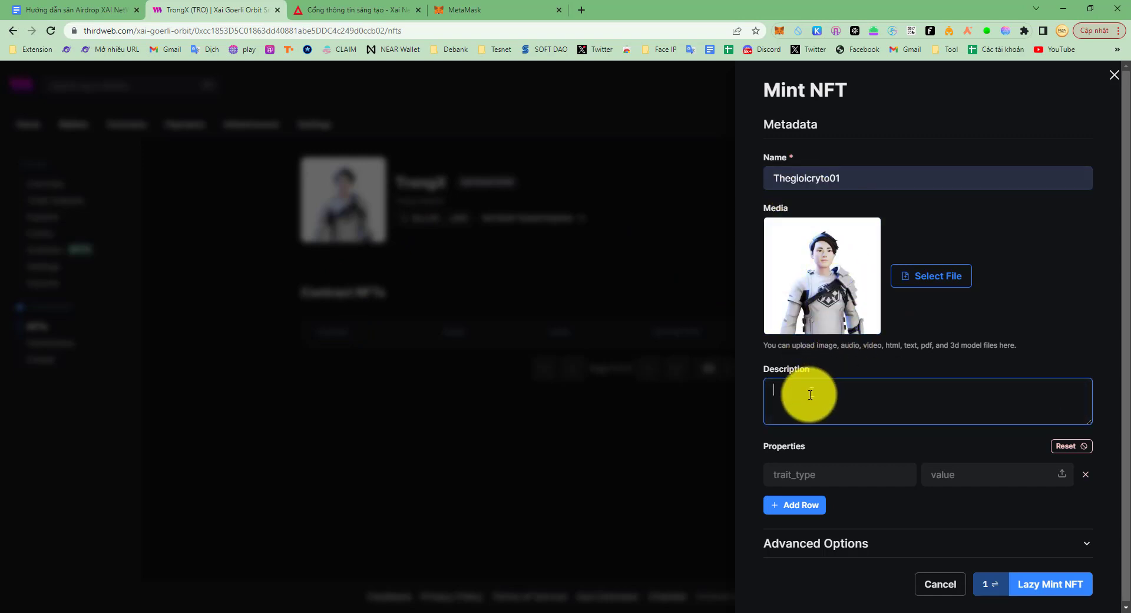
double_click(790, 183)
key("ctrl+c")
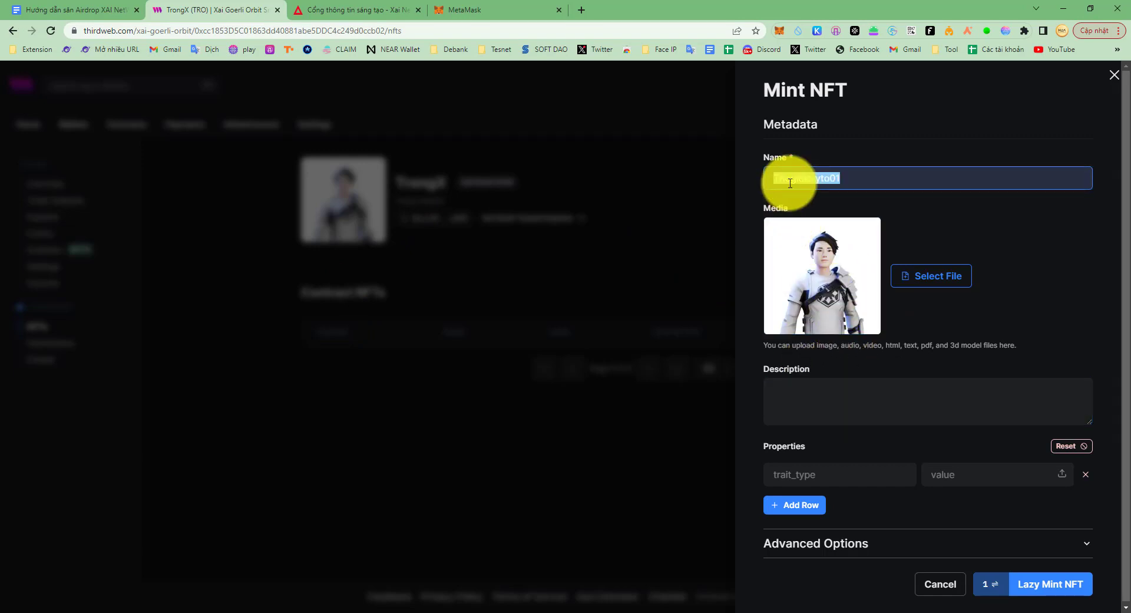
left_click(883, 390)
key("ctrl+v")
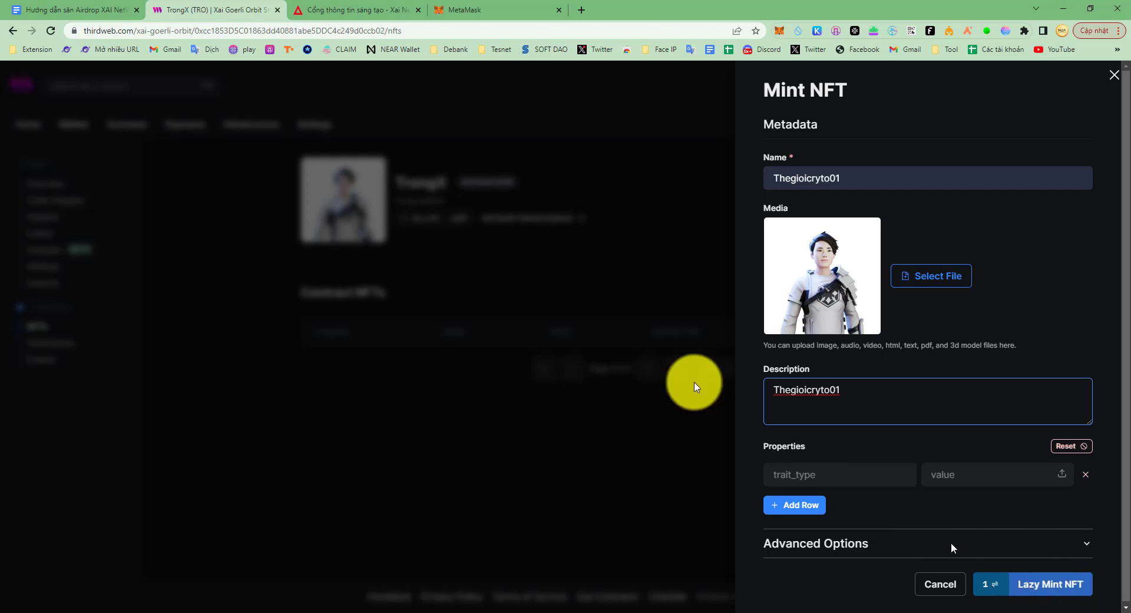
- Check step 6 in the guide, lazy mint the NFT and approve the transaction in the wallet
left_click(118, 10)
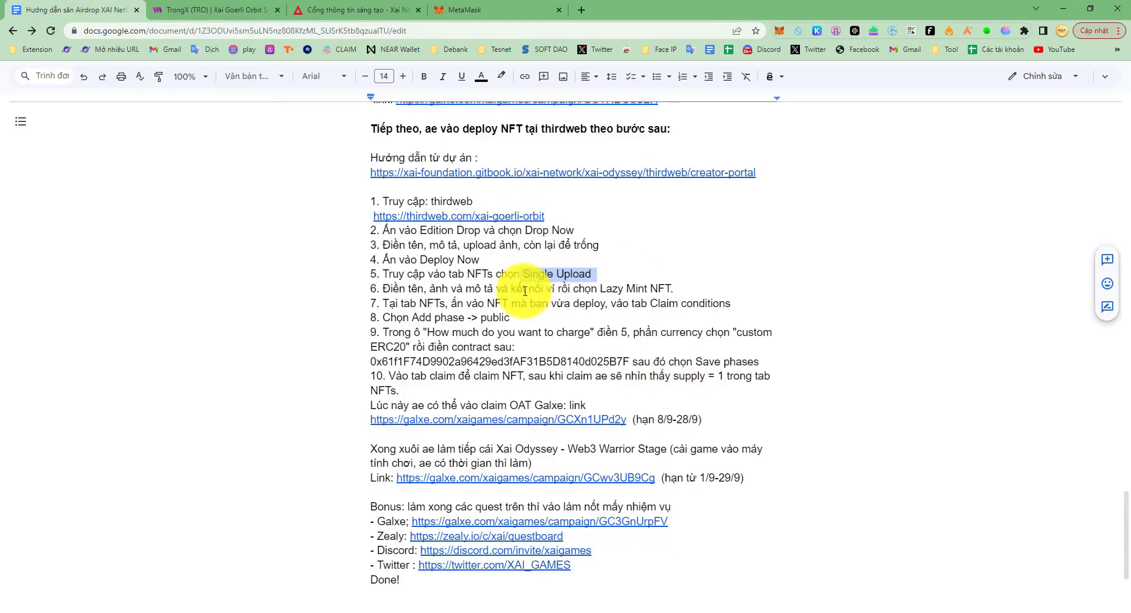
left_click_drag(381, 289, 673, 292)
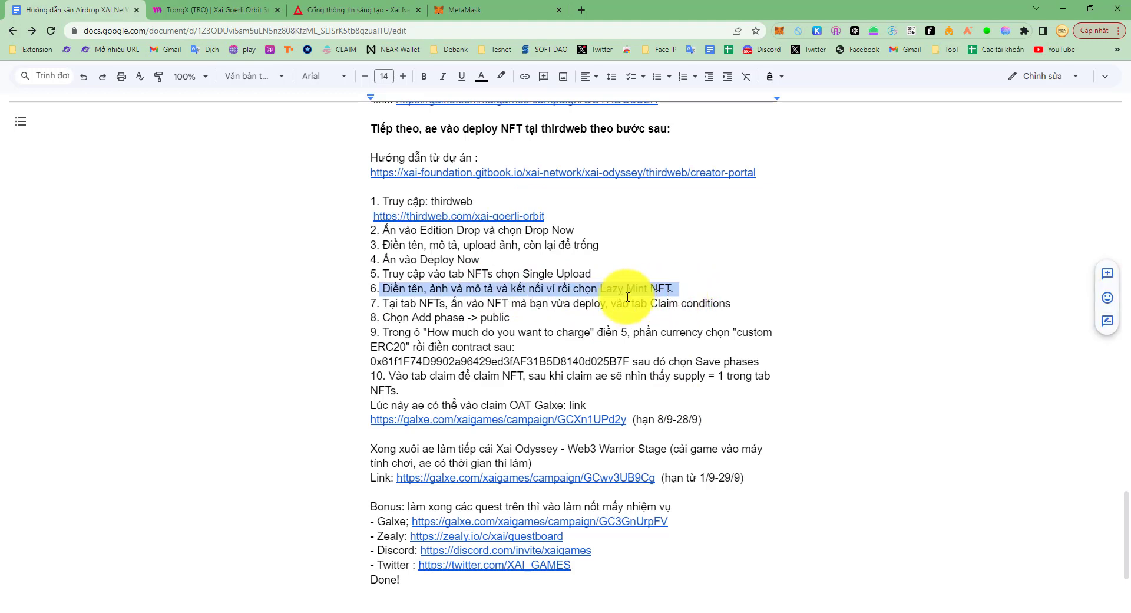
left_click(194, 10)
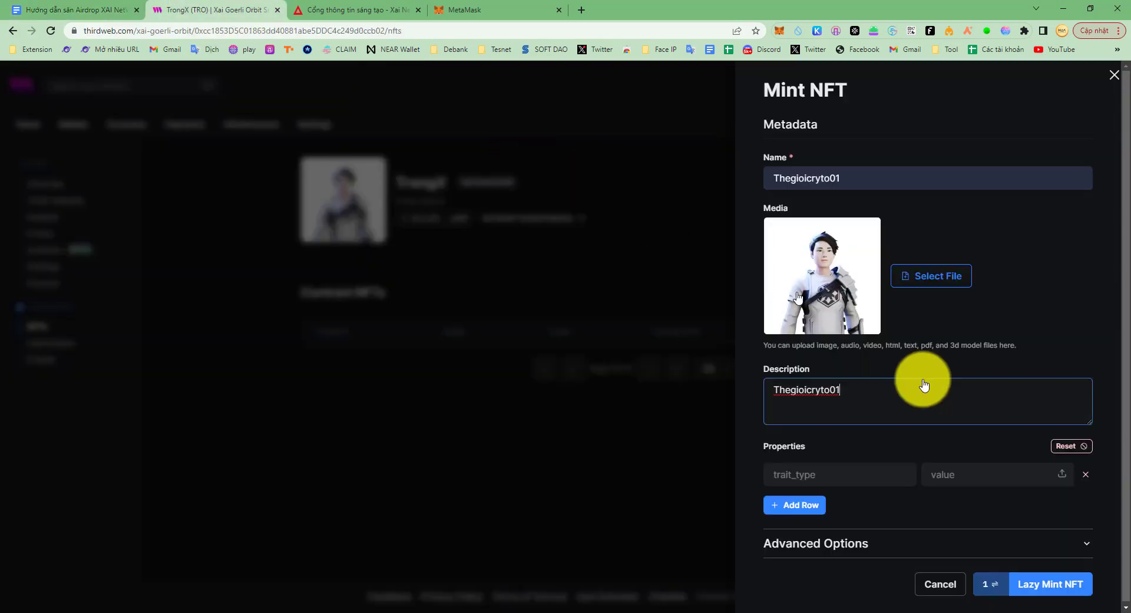
left_click(1044, 587)
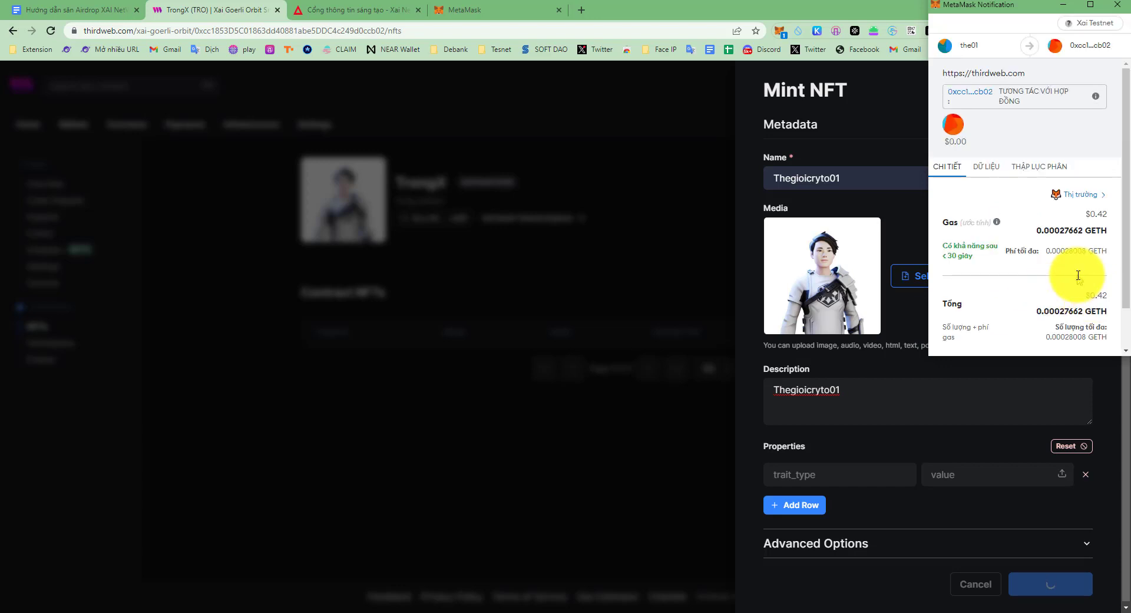
scroll(1077, 274, "down", 2)
left_click(1069, 334)
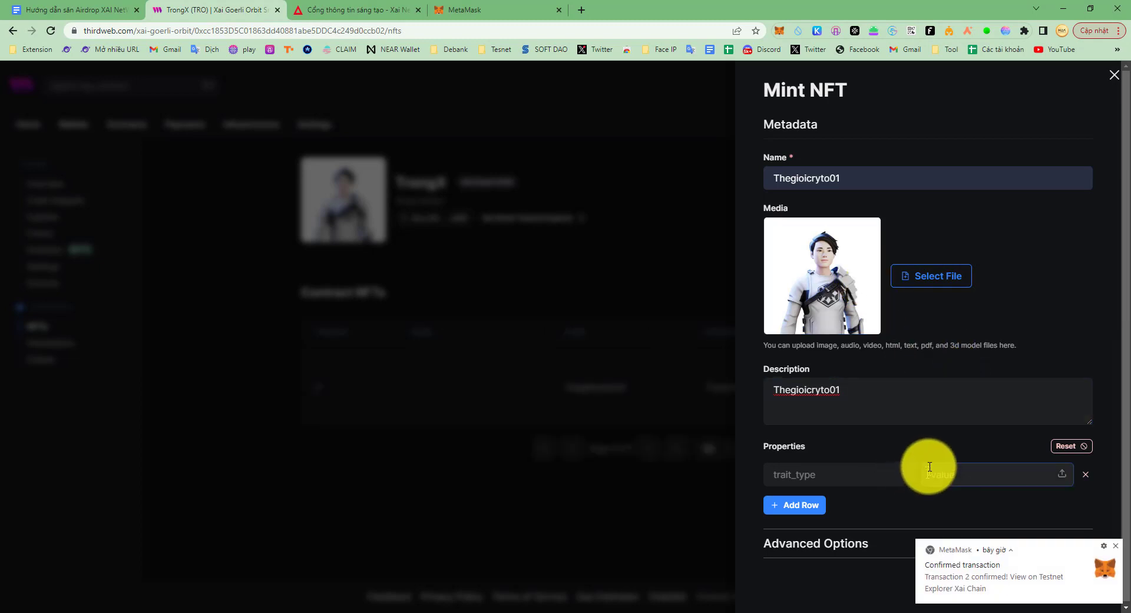
left_click(864, 401)
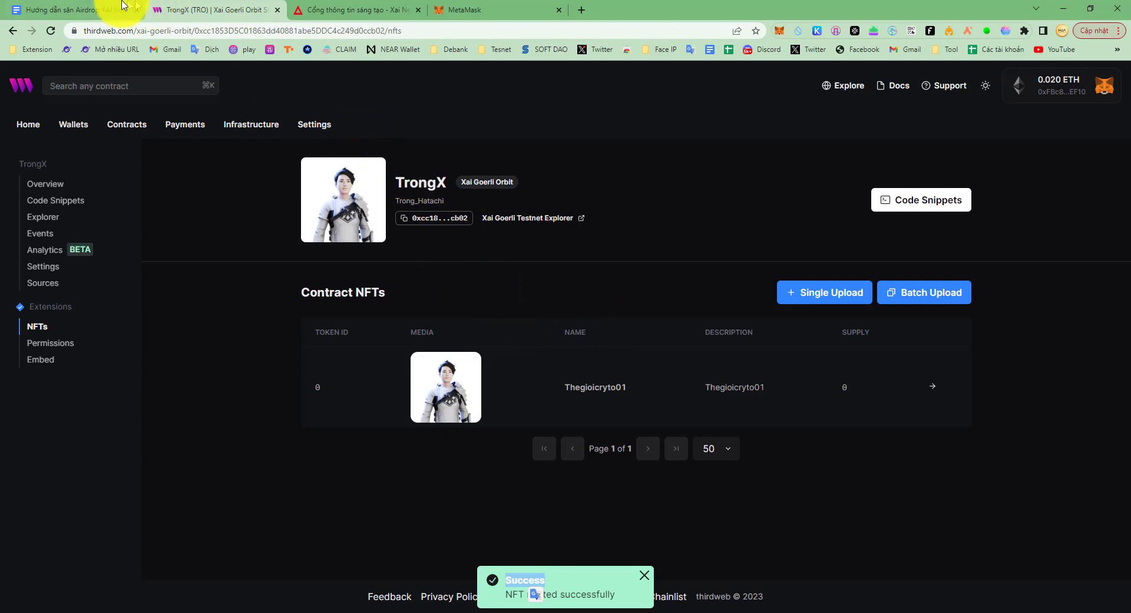
- Check step 7 in the guide document and open the details of the Thegioicryto01 NFT
left_click(71, 9)
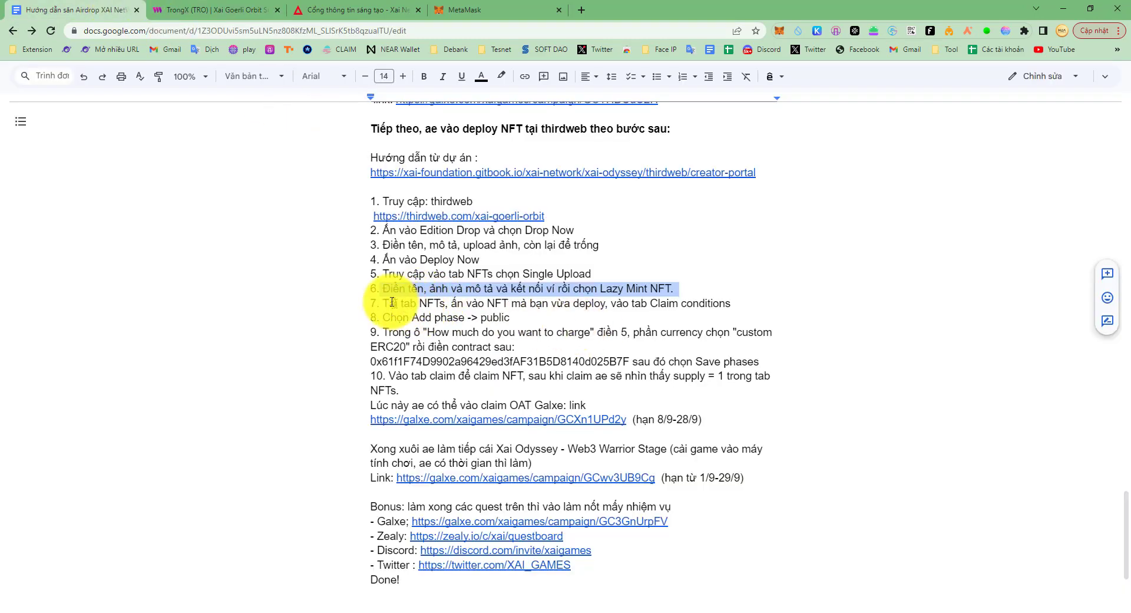
left_click_drag(385, 305, 731, 313)
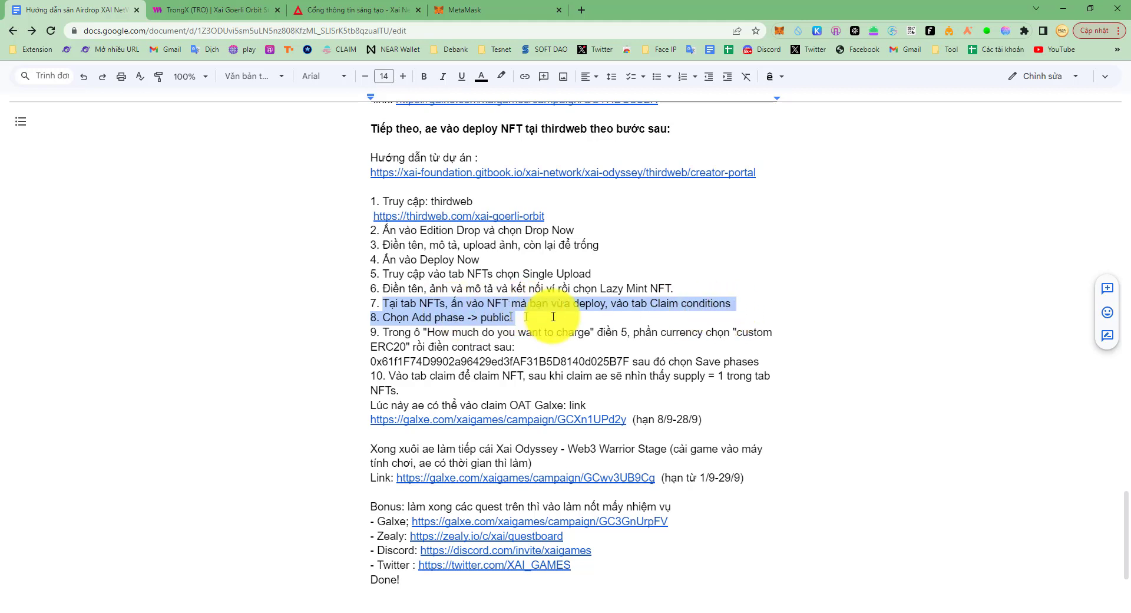
left_click(626, 303)
left_click_drag(738, 304, 298, 303)
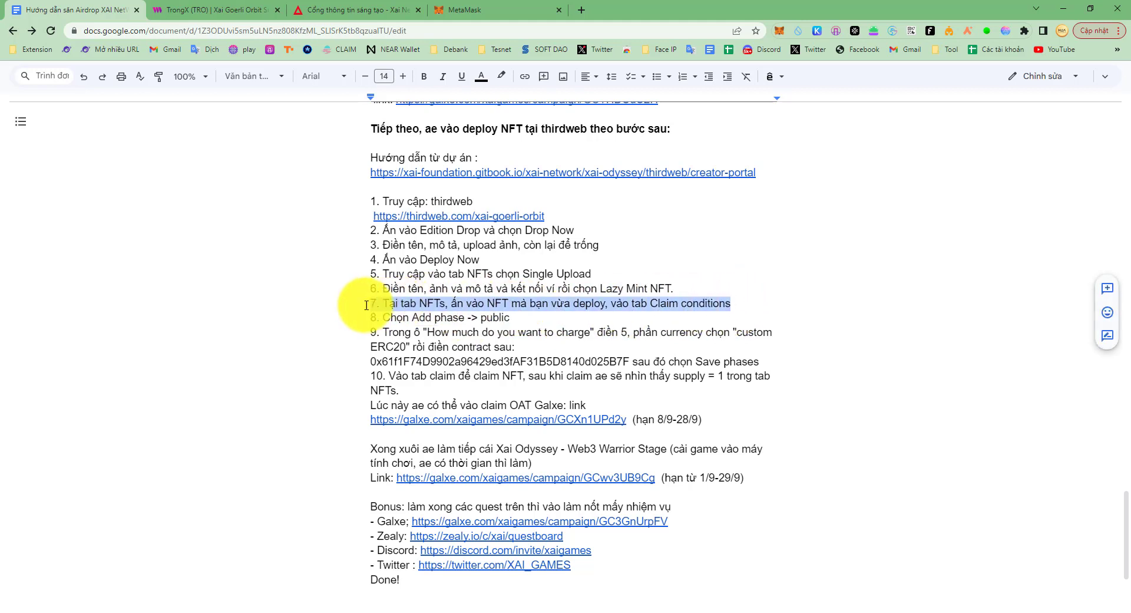
left_click(212, 10)
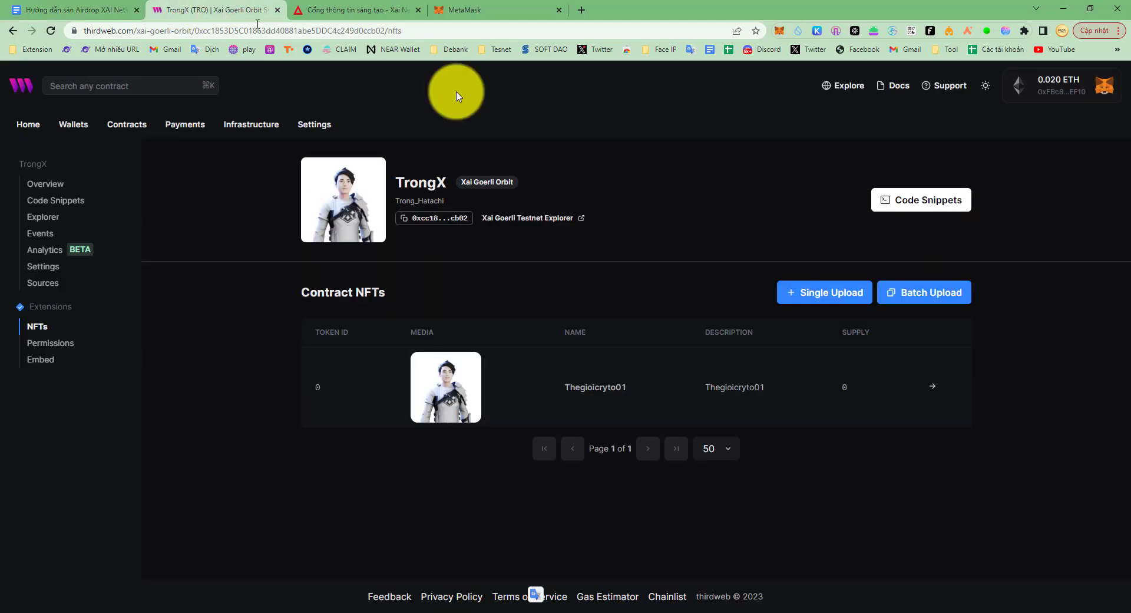
left_click(636, 389)
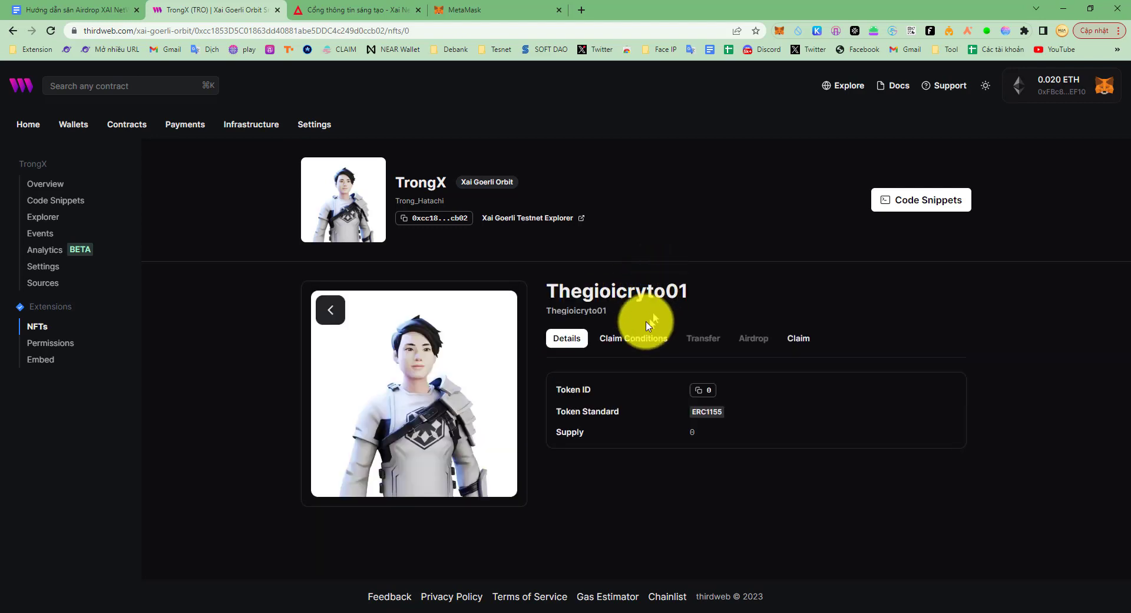
- Recheck step 7 in the guide and open the NFT's Claim Conditions settings
left_click(103, 5)
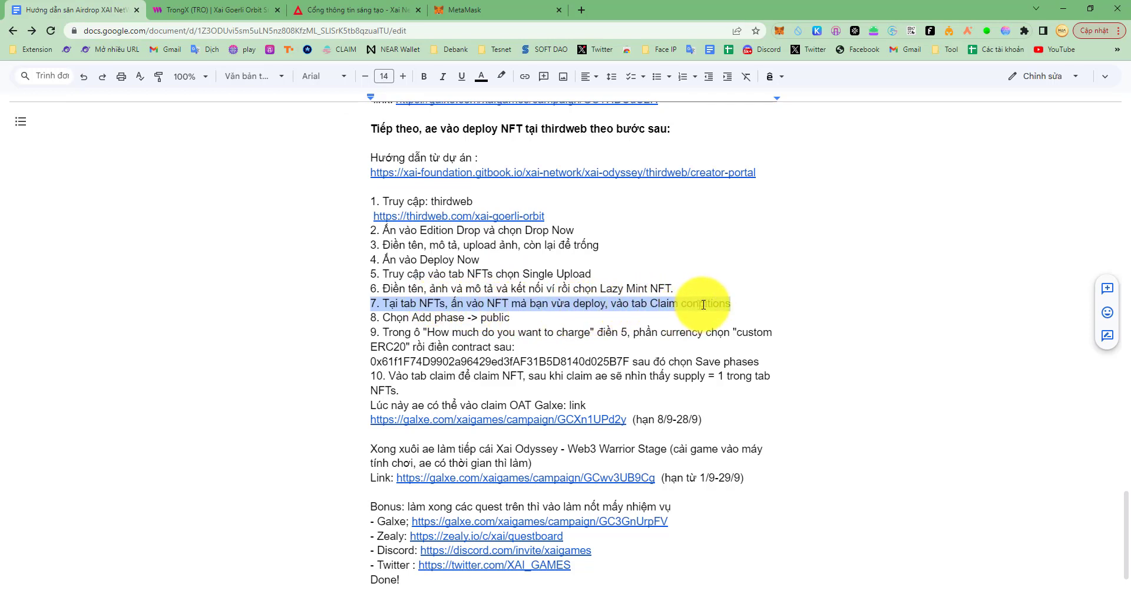
left_click(212, 10)
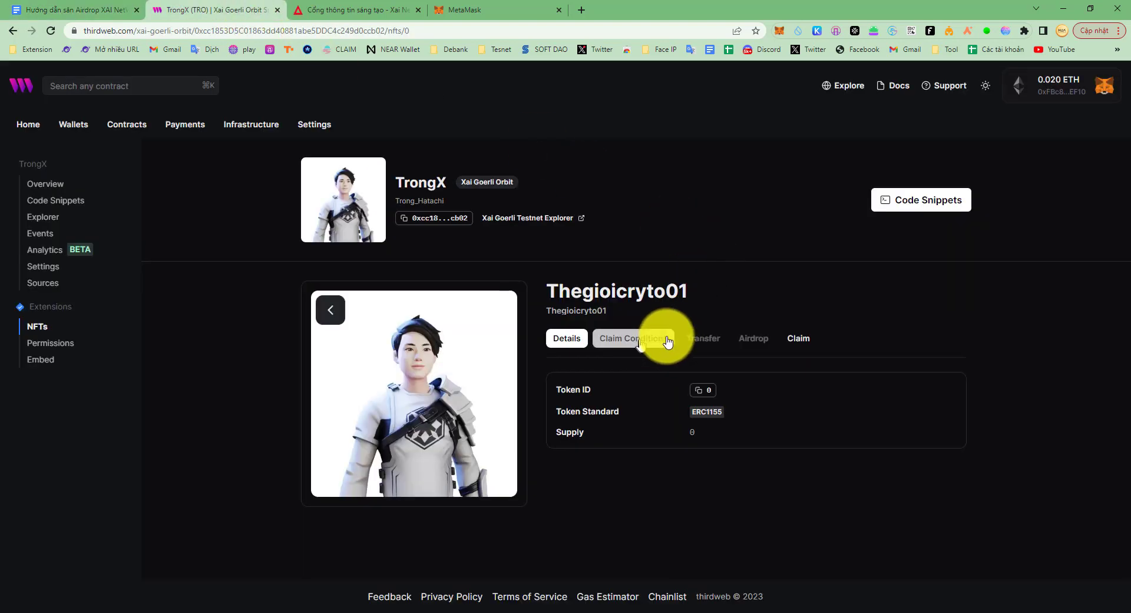
left_click(647, 343)
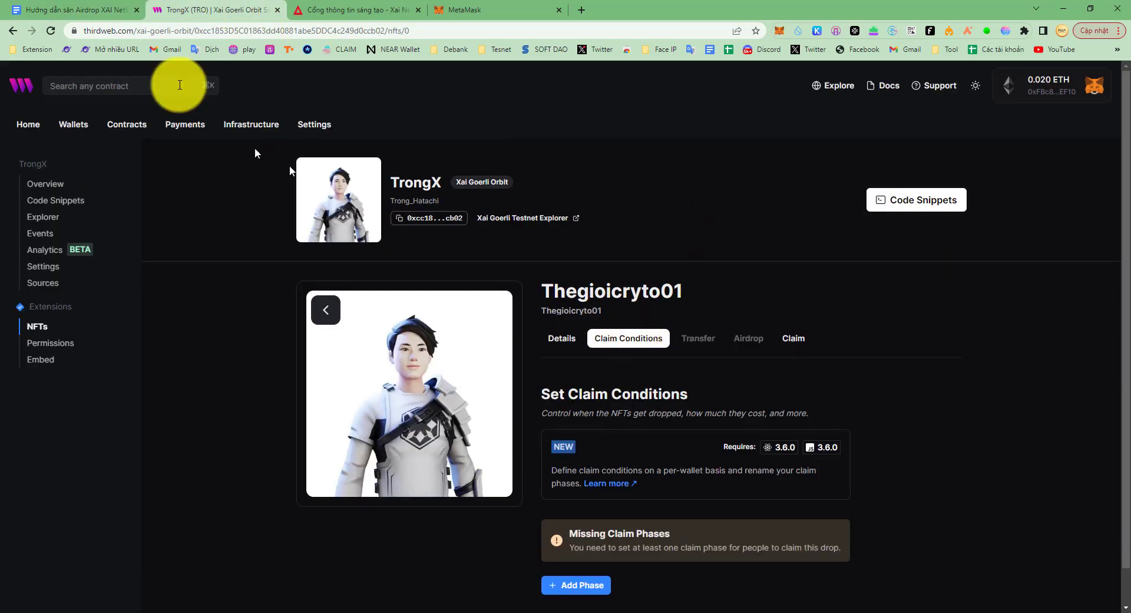
- Check step 8 in the guide document and add a Public claim phase to the Thegioicryto01 NFT
left_click(65, 9)
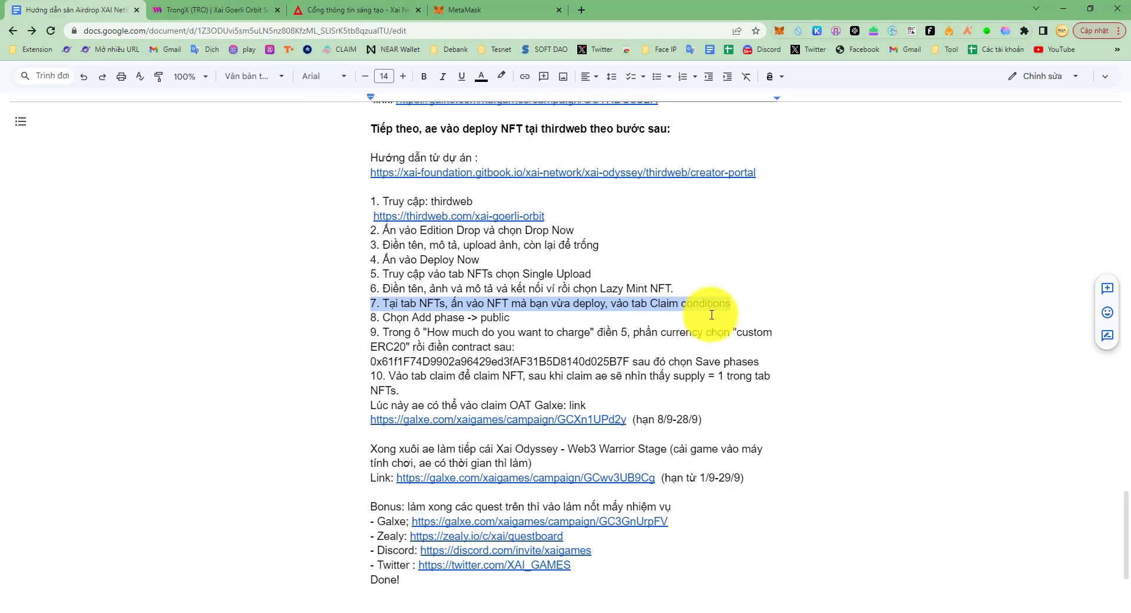
left_click_drag(411, 318, 514, 318)
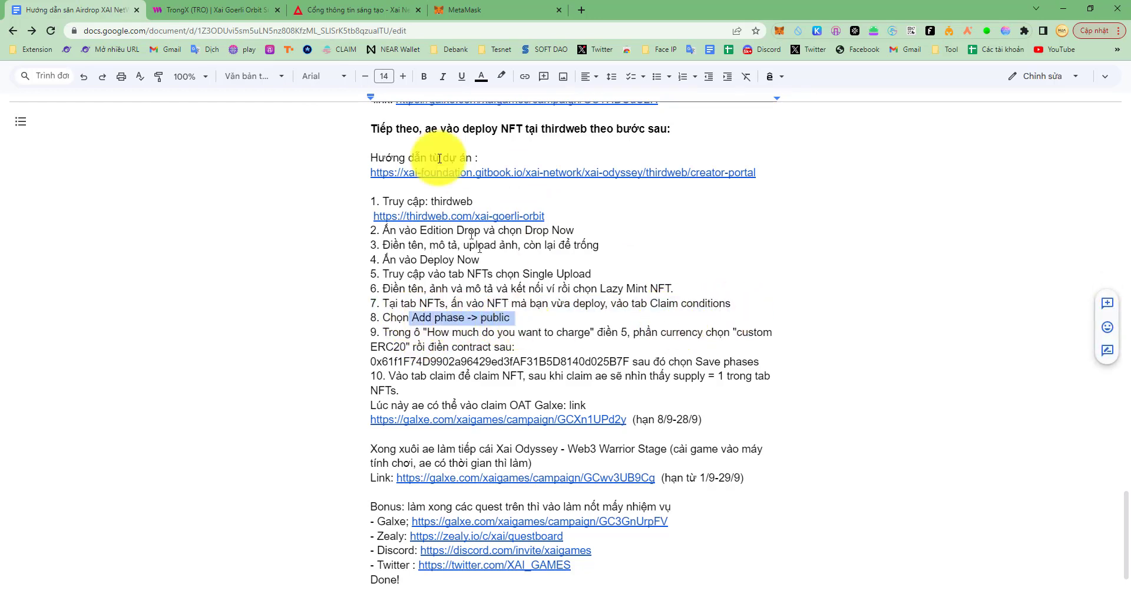
left_click(215, 9)
scroll(648, 467, "down", 1)
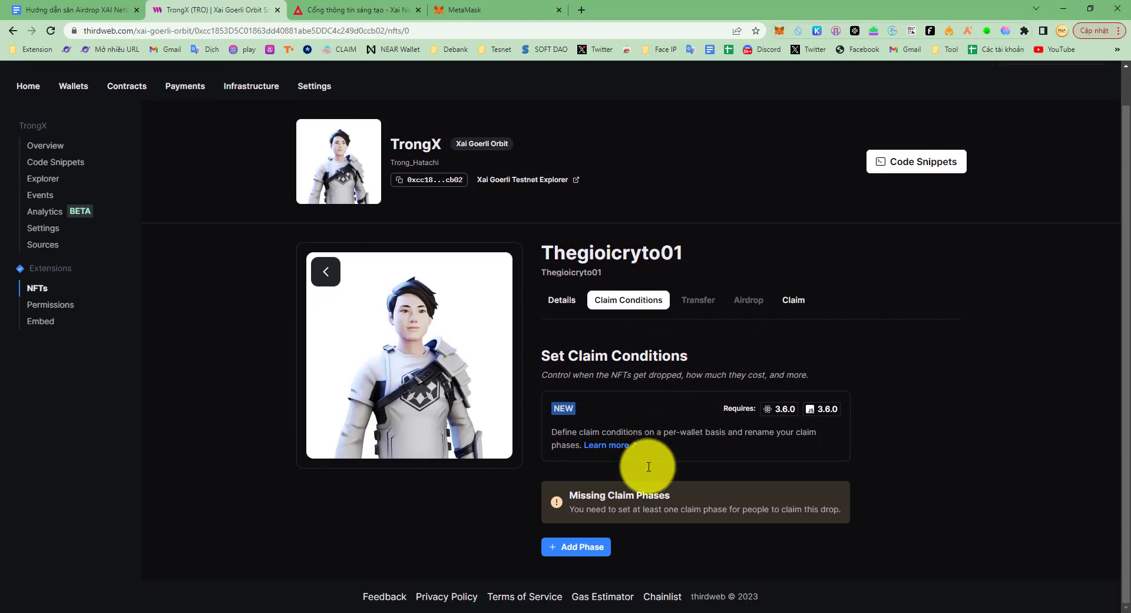
left_click(582, 557)
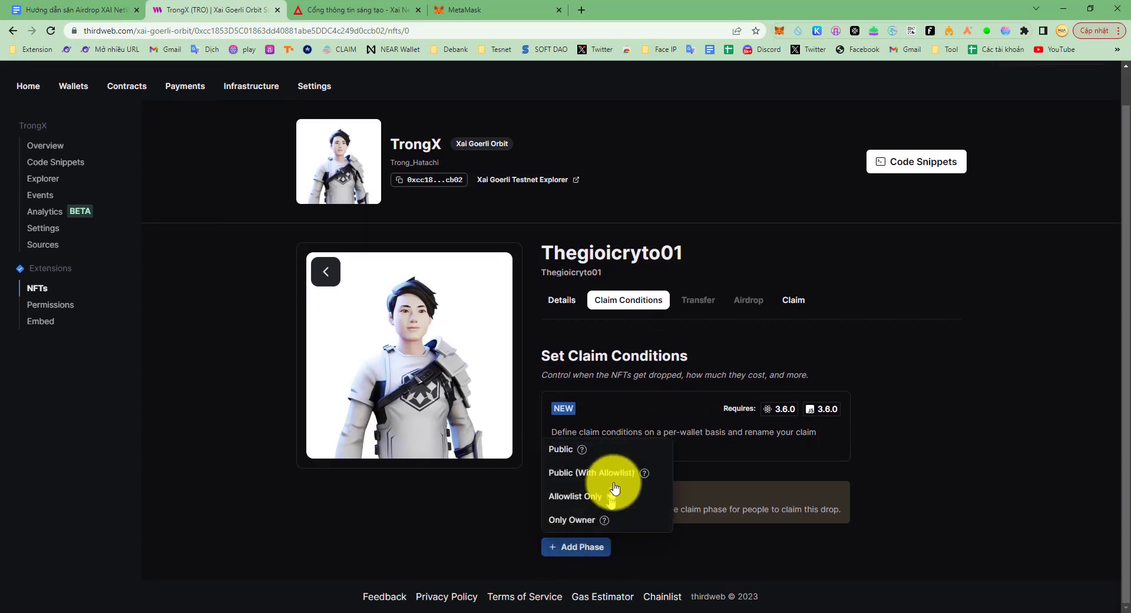
left_click(560, 452)
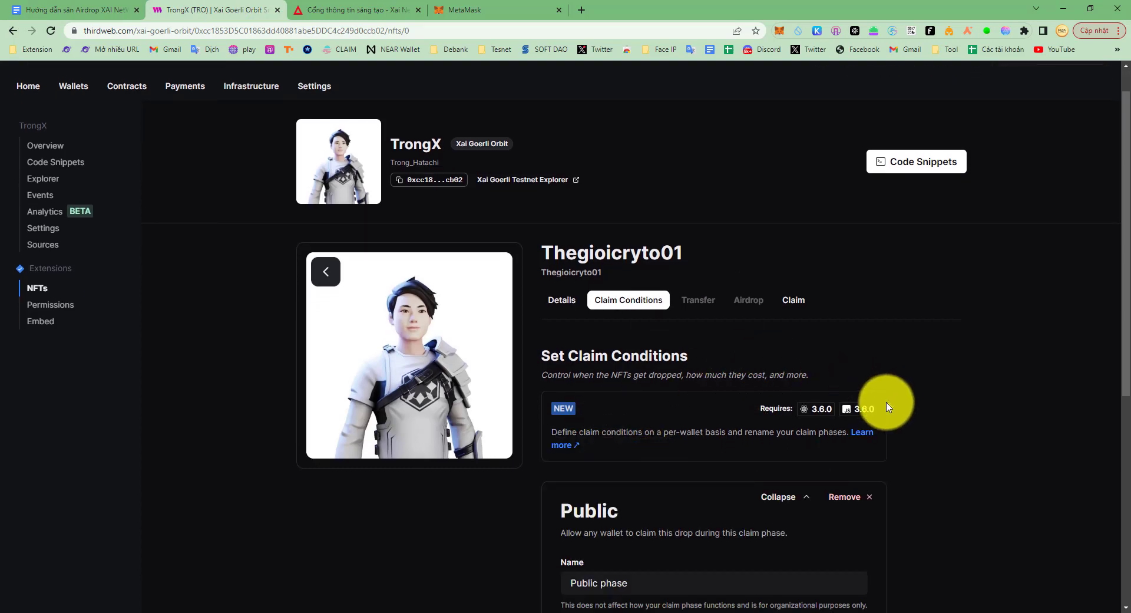
scroll(884, 403, "down", 3)
scroll(646, 331, "down", 3)
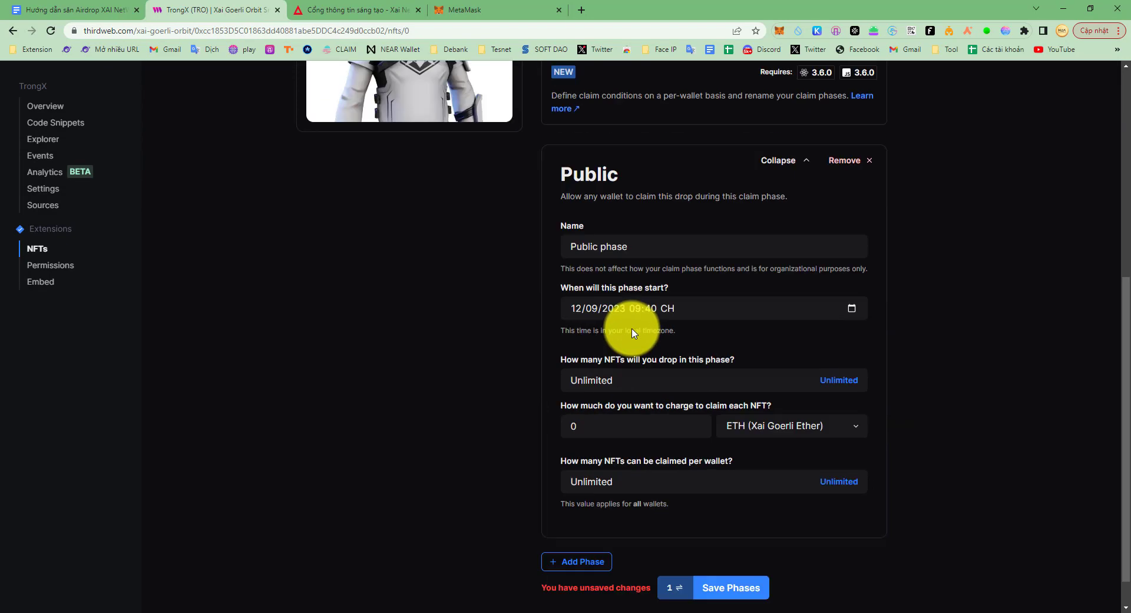
- Read step 9 in the guide document for the claim price, currency type and contract address to use
left_click(117, 9)
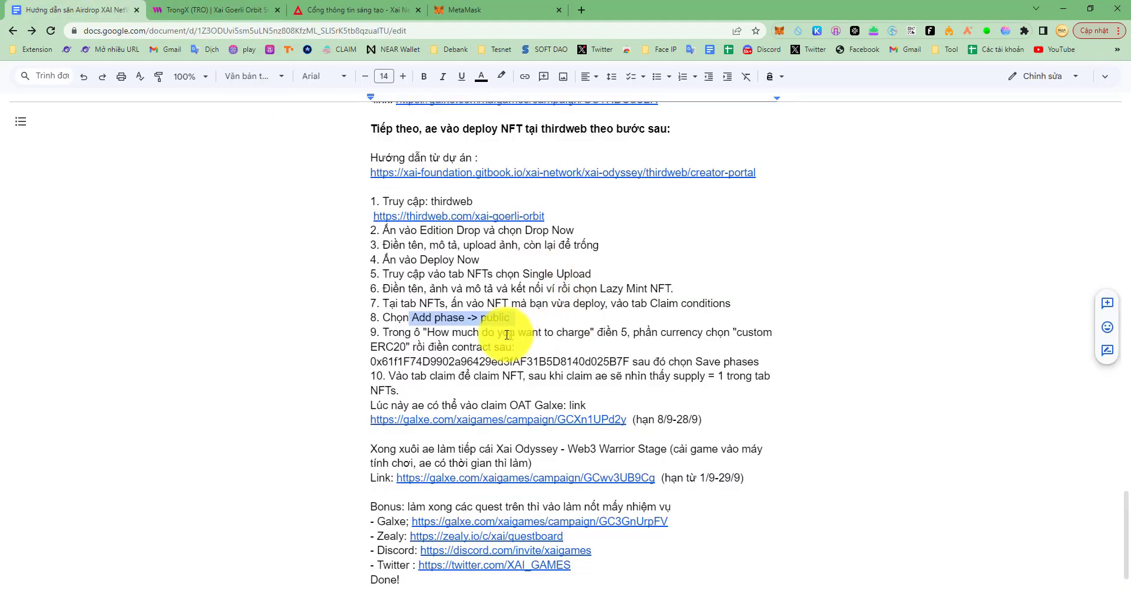
left_click(416, 332)
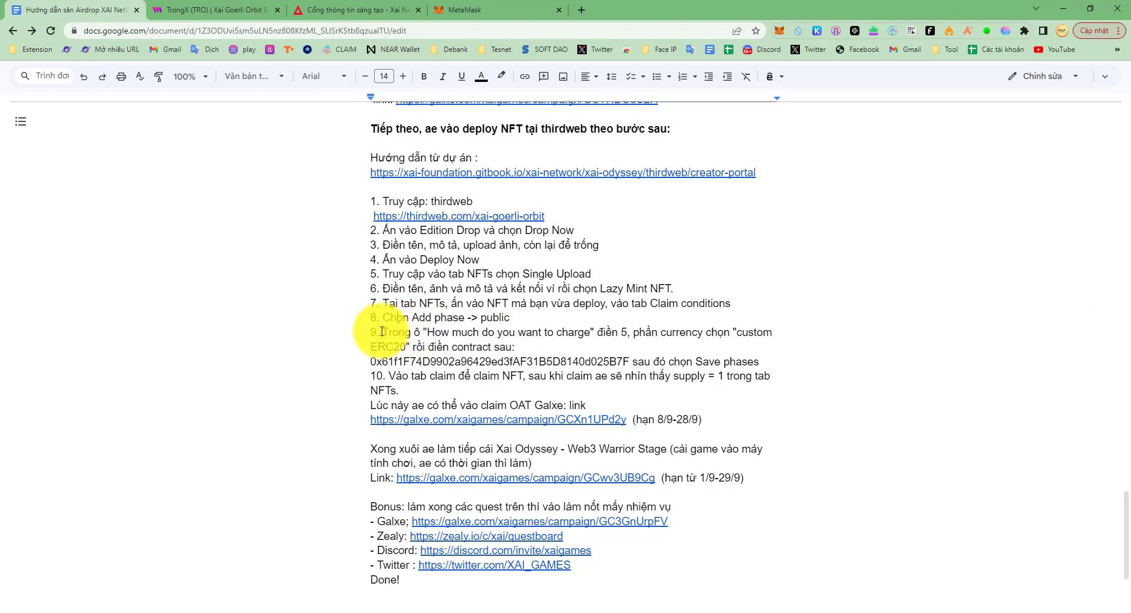
left_click_drag(383, 331, 570, 333)
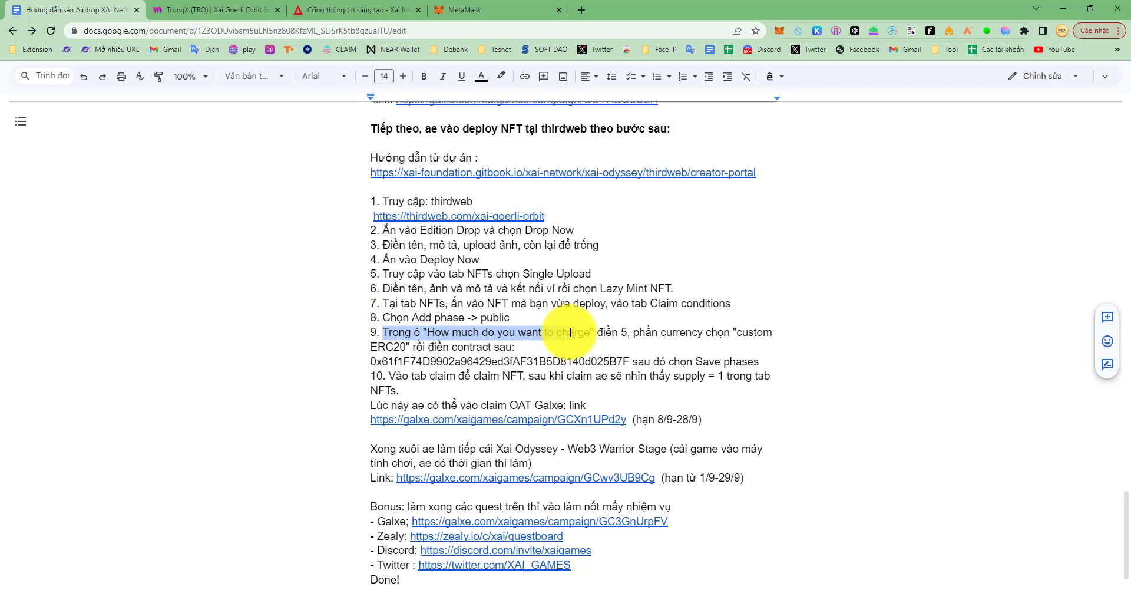
left_click(535, 332)
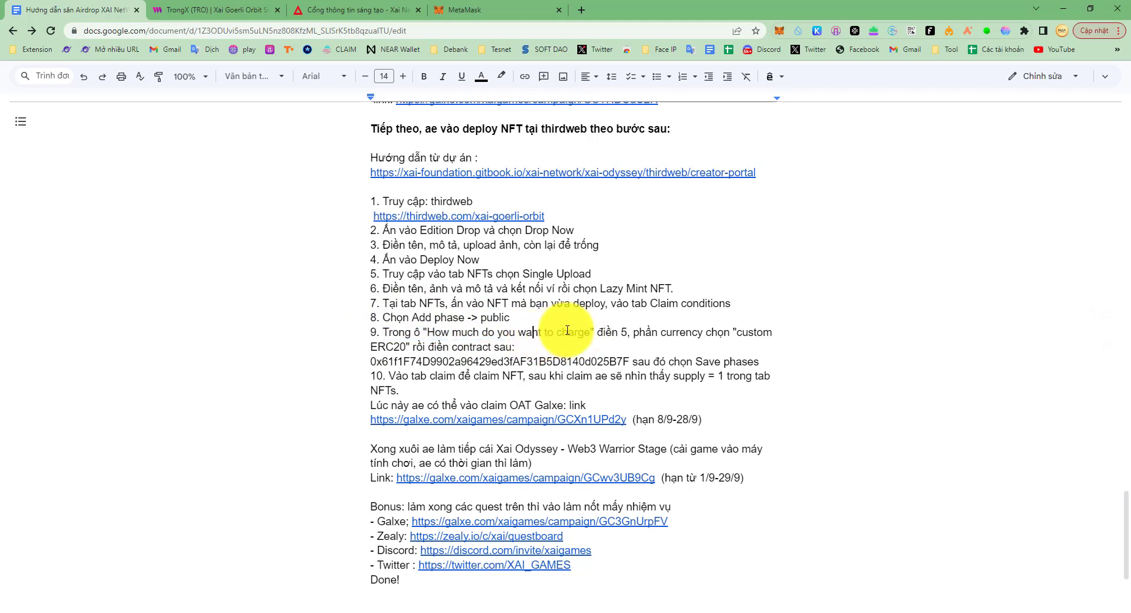
left_click(557, 332)
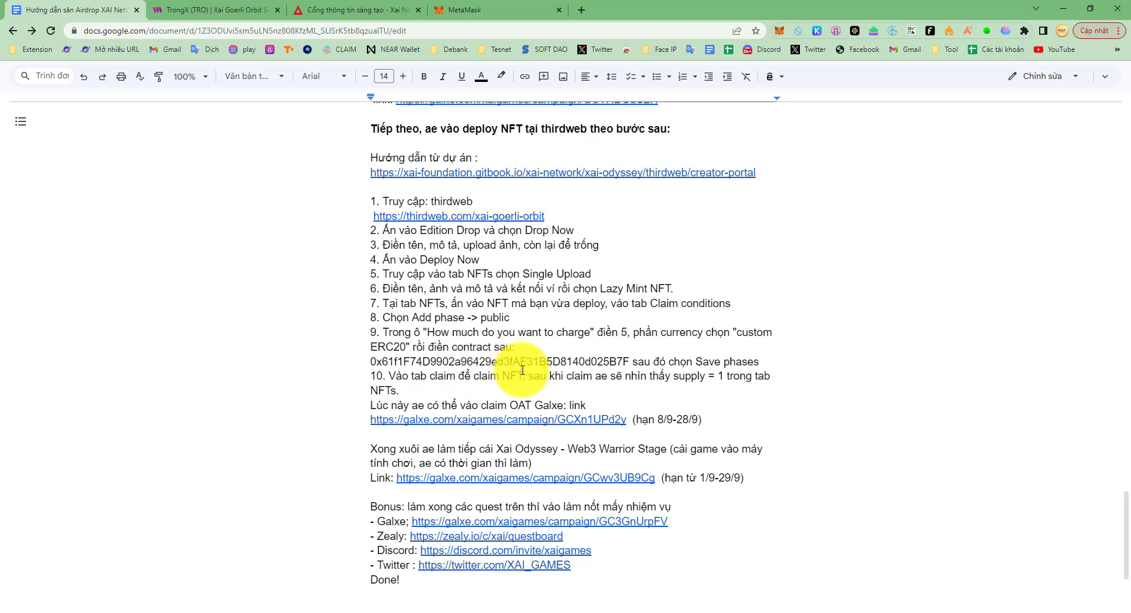
left_click_drag(353, 364, 643, 361)
left_click(669, 373)
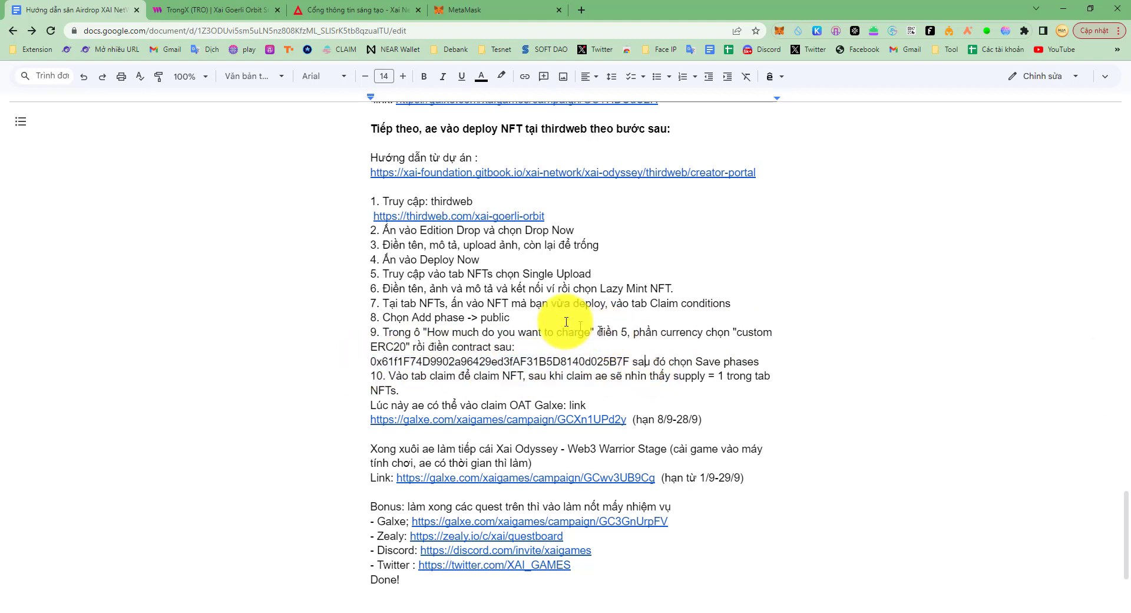
- Recheck the guide document and set the charge to claim each NFT in the Public phase to 5
left_click(222, 10)
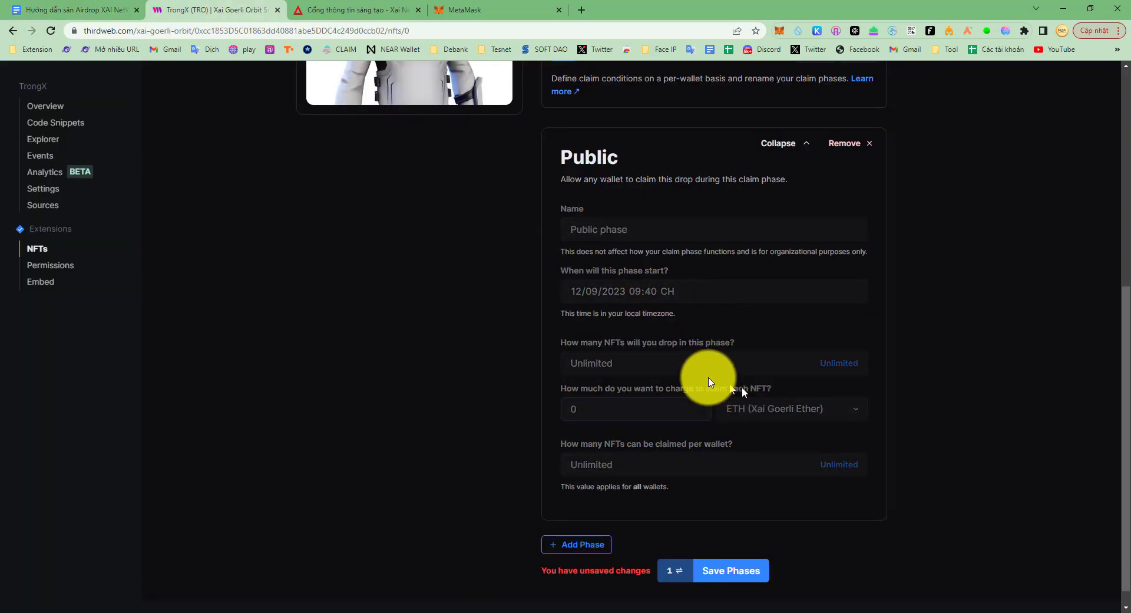
left_click(651, 352)
double_click(651, 359)
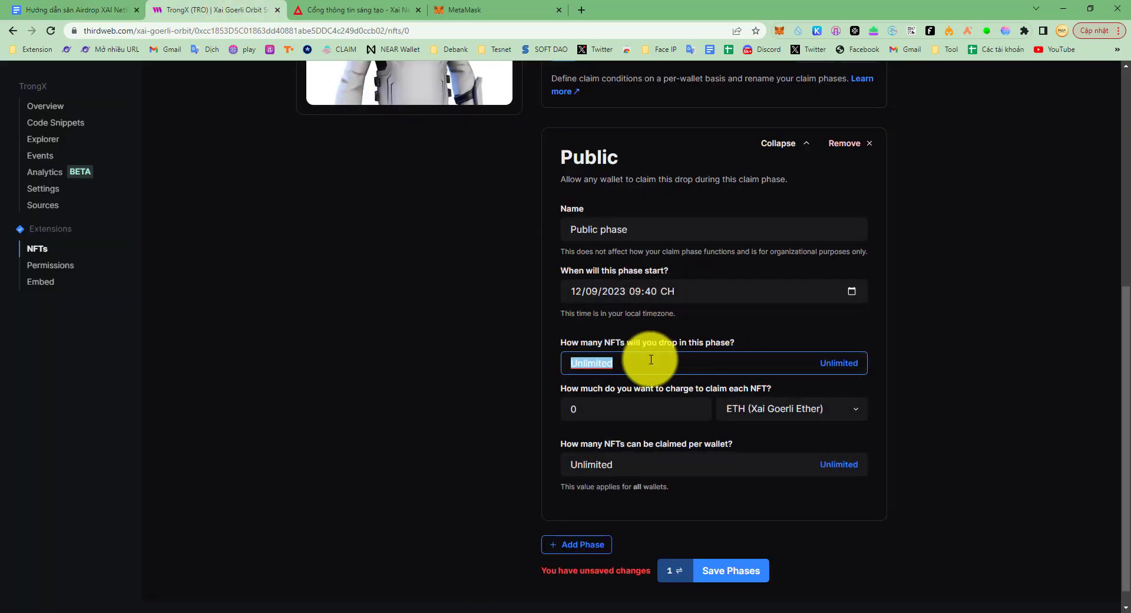
left_click(112, 10)
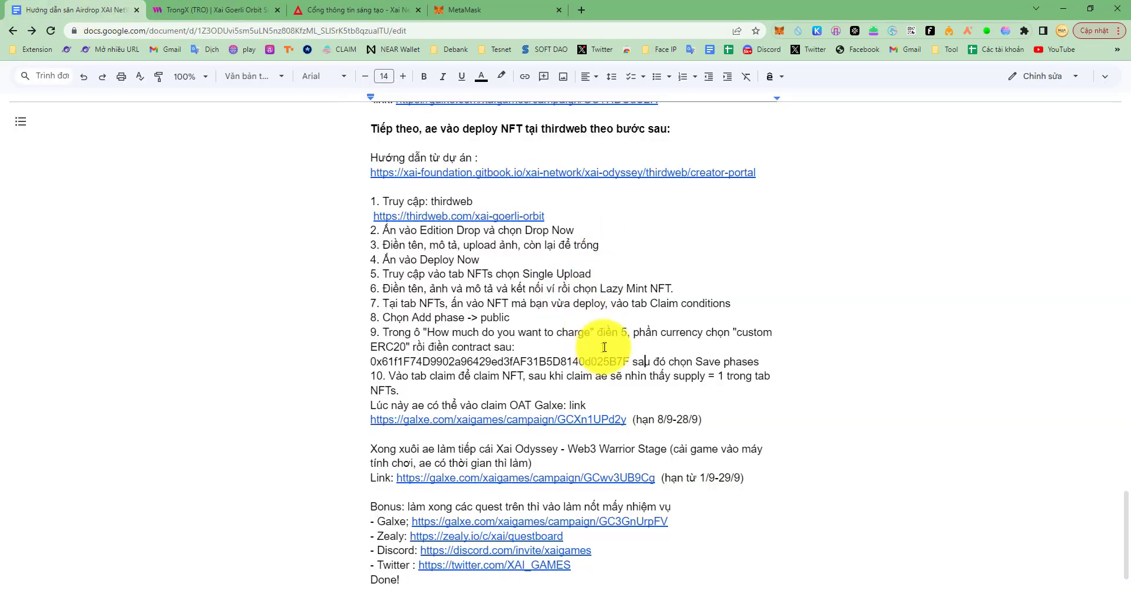
left_click(188, 10)
left_click(631, 417)
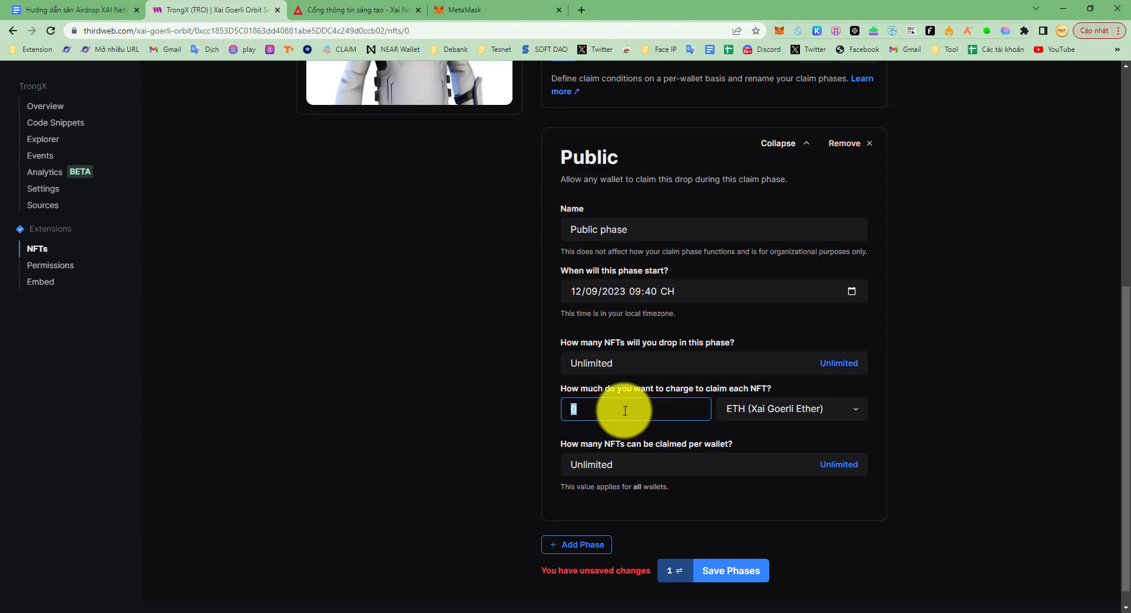
type("1")
- Find the Public phase example under task 3 of the Xai GitBook guide and enlarge its image to examine the settings
left_click(353, 10)
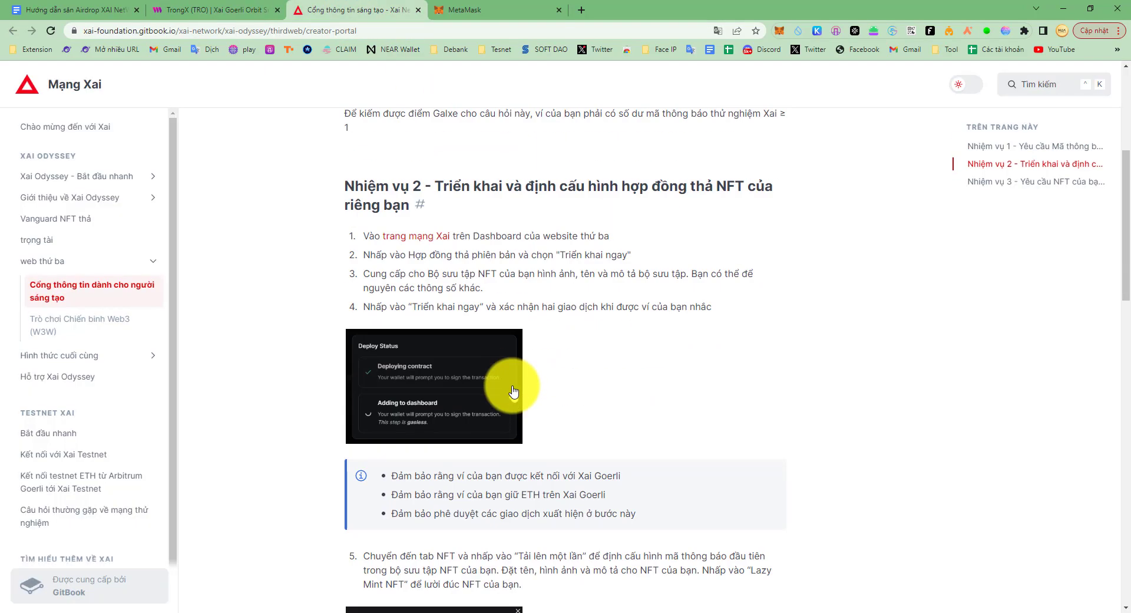
scroll(513, 393, "down", 6)
scroll(511, 362, "down", 6)
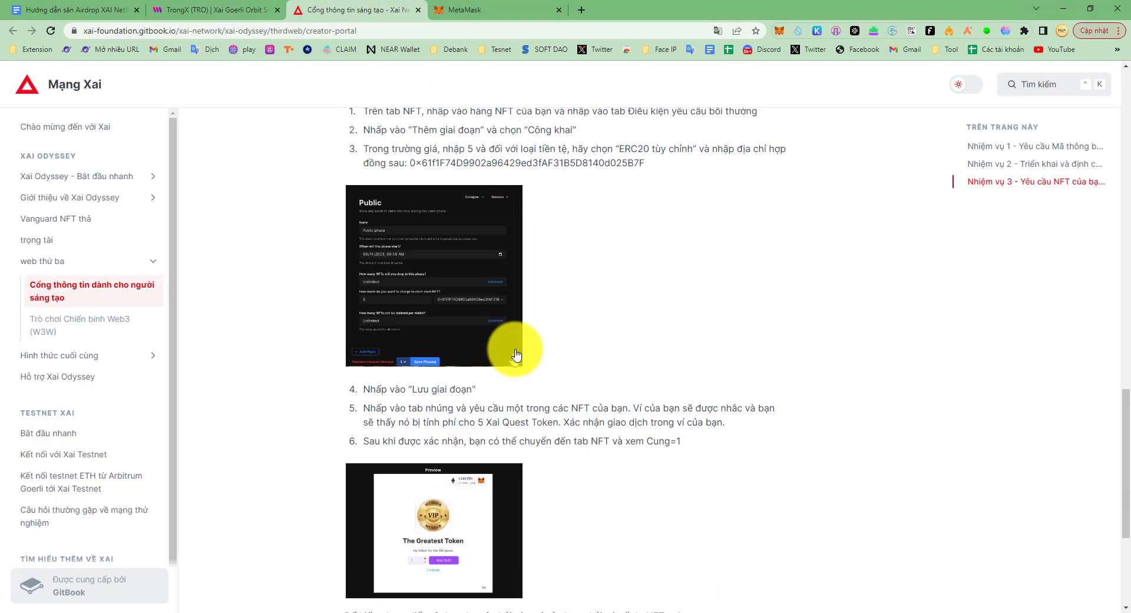
left_click(453, 308)
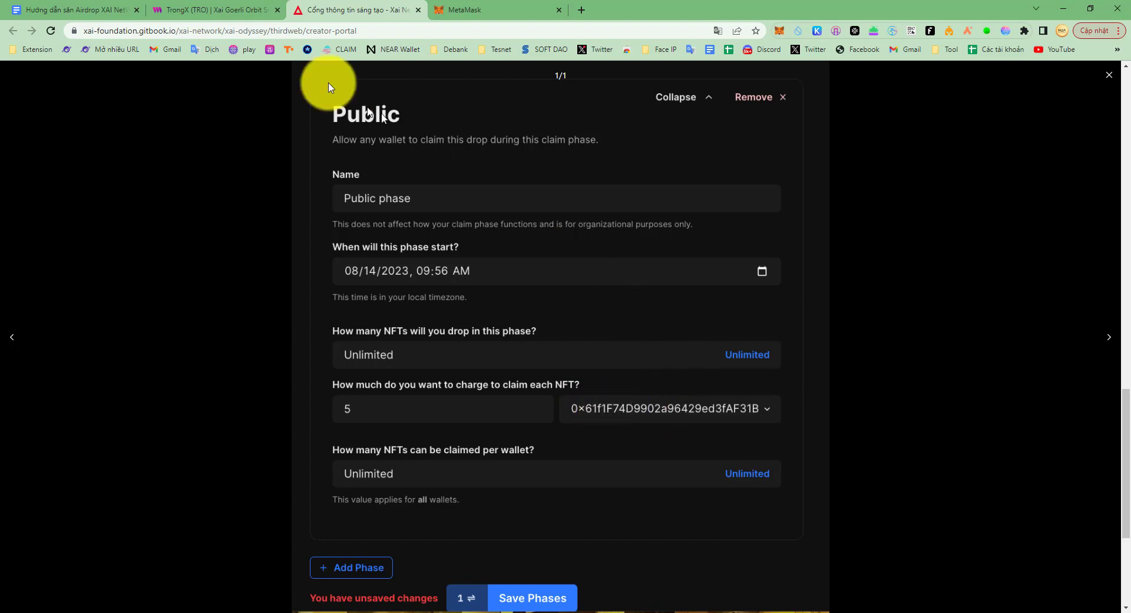
- Set the claim currency to Custom ERC20 with the contract address 0x61f1F74D9902a96429ed3fAF31B5D8140d025B7F copied from step 9 of the guide document
left_click(88, 9)
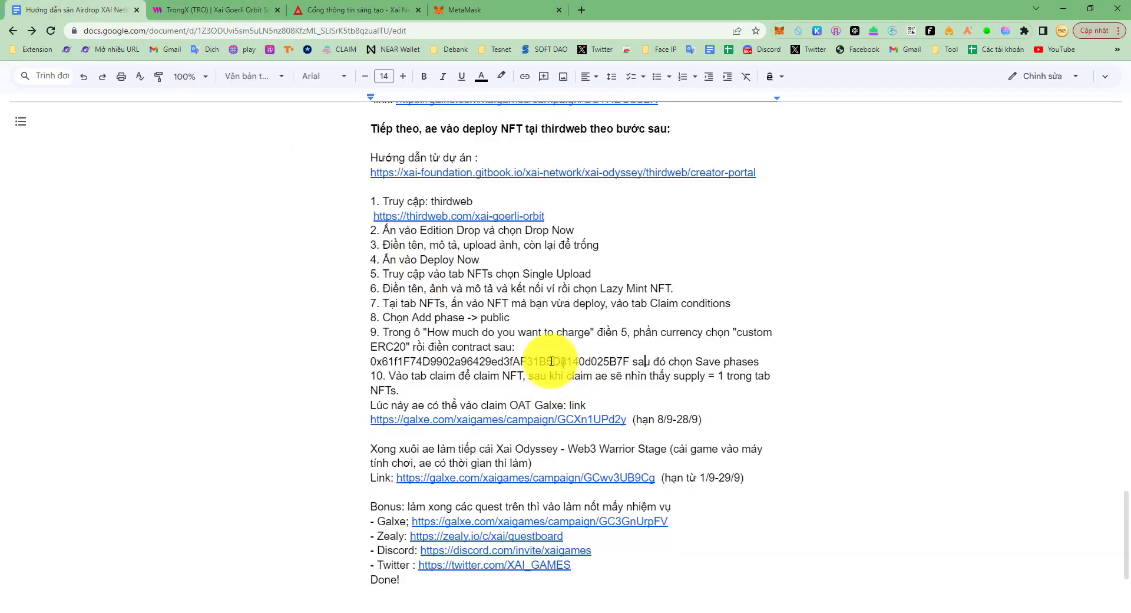
left_click_drag(368, 361, 608, 364)
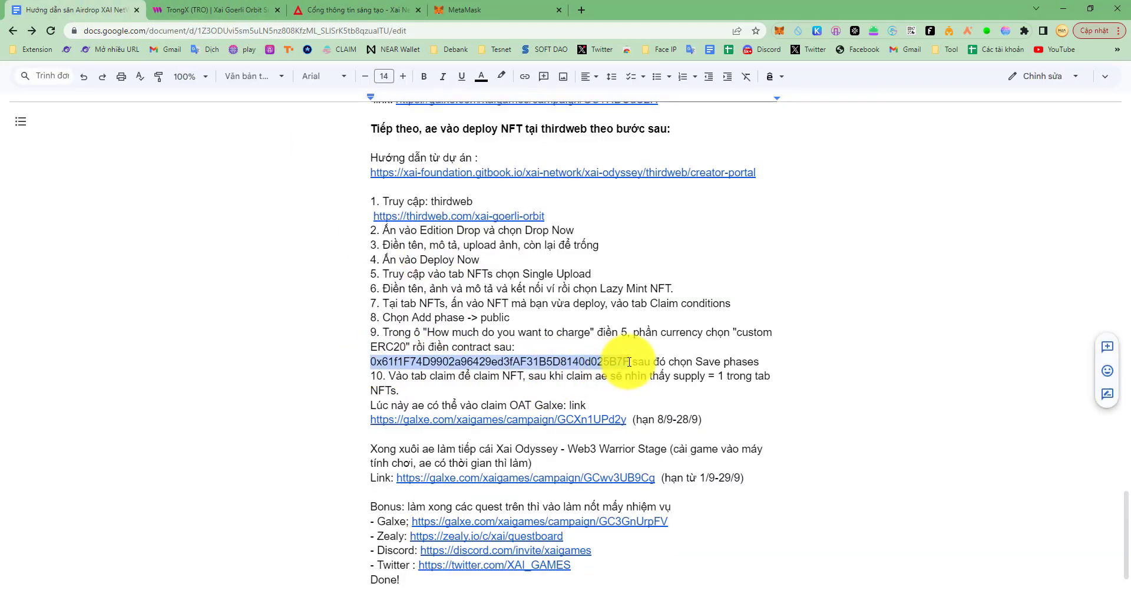
left_click(235, 9)
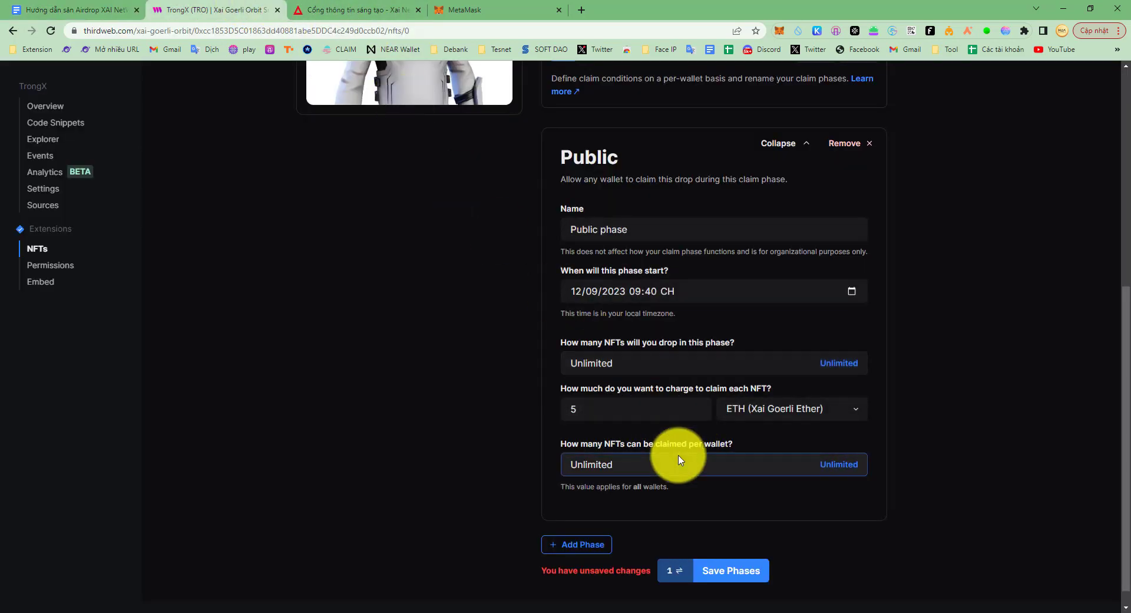
left_click(743, 412)
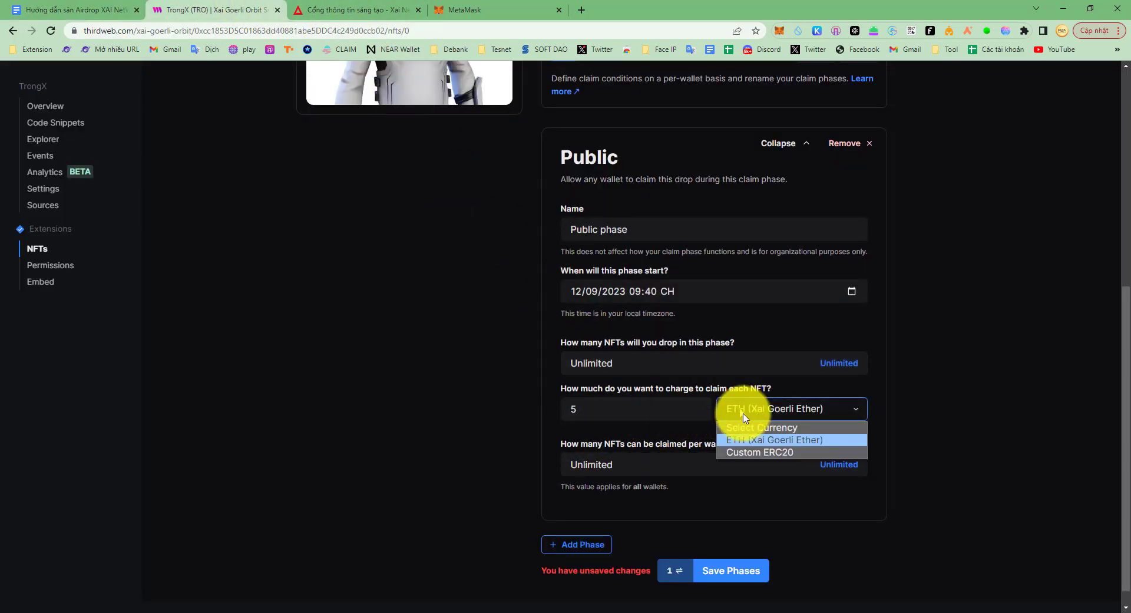
left_click(751, 452)
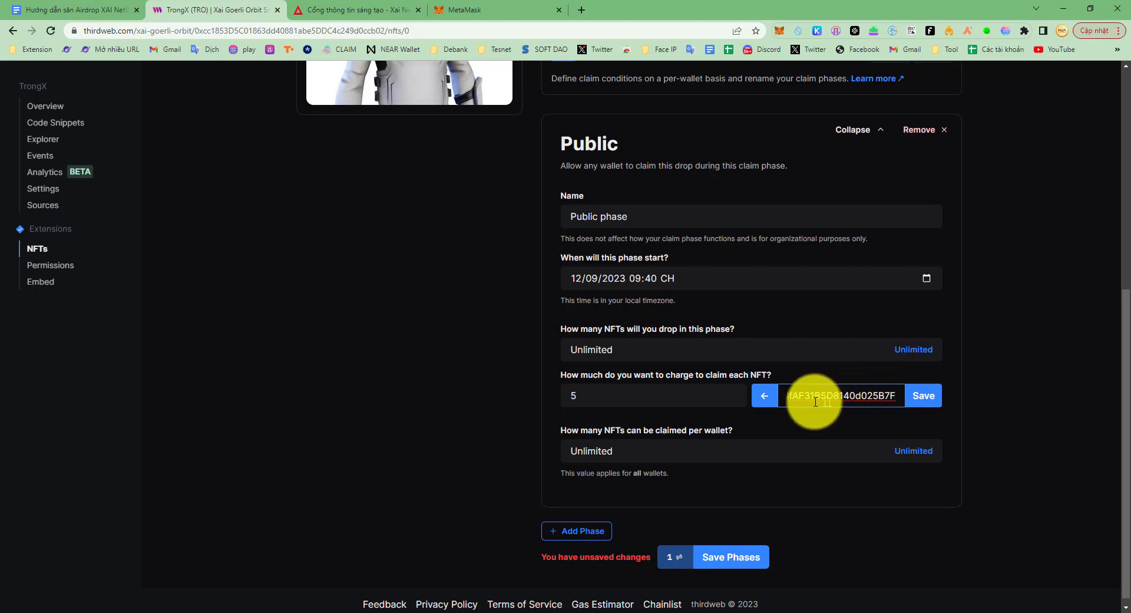
left_click_drag(806, 396, 770, 395)
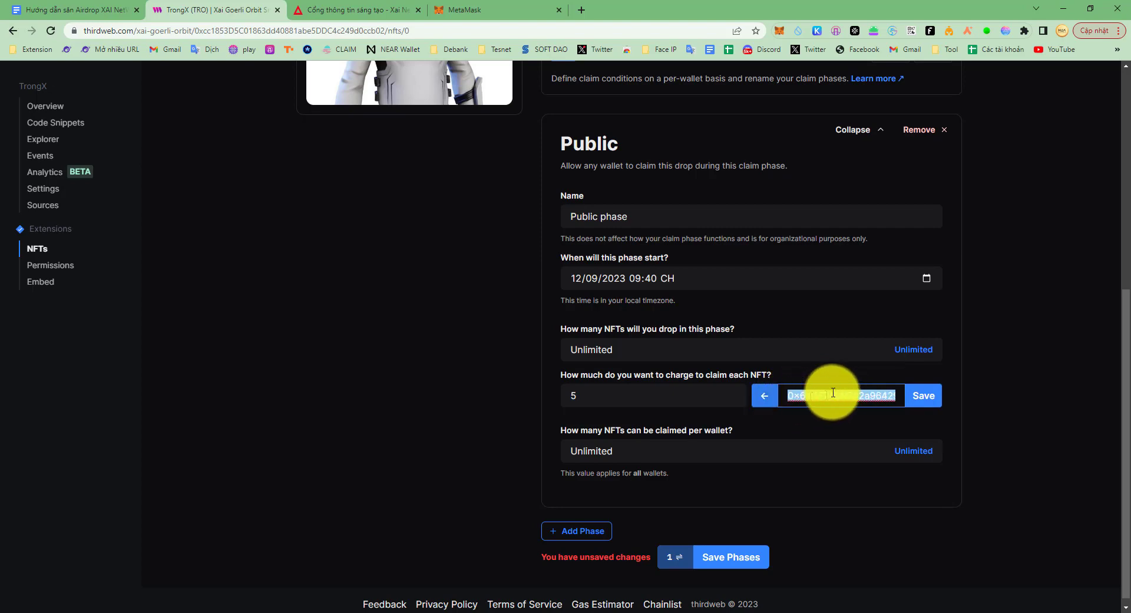
- Compare the Public phase's price, currency and limits with step 9 of the guide document and the GitBook example image
left_click(118, 4)
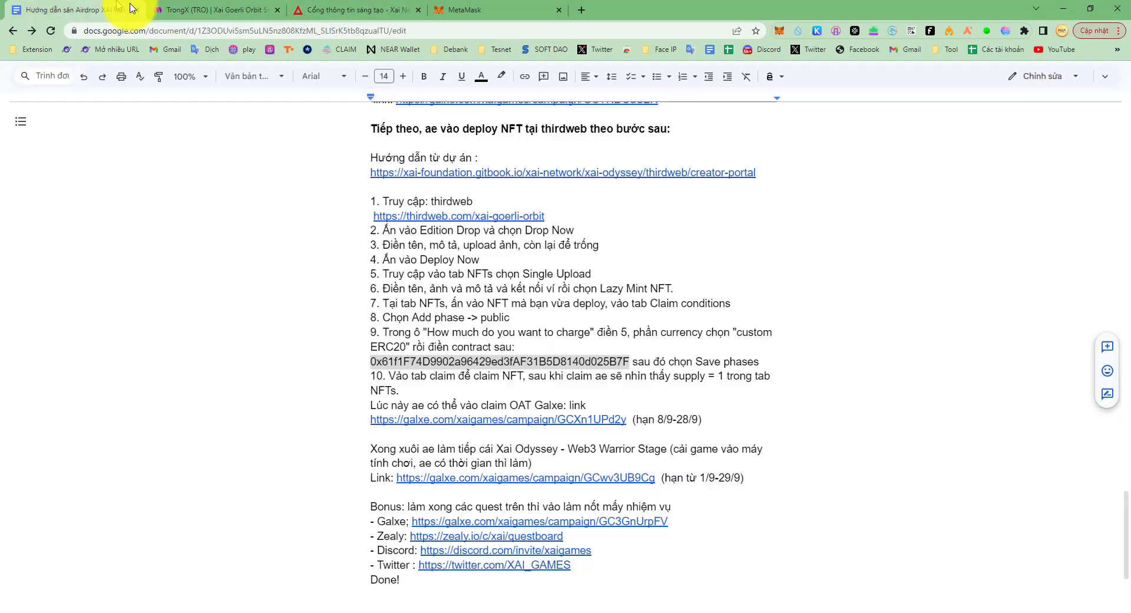
left_click(677, 365)
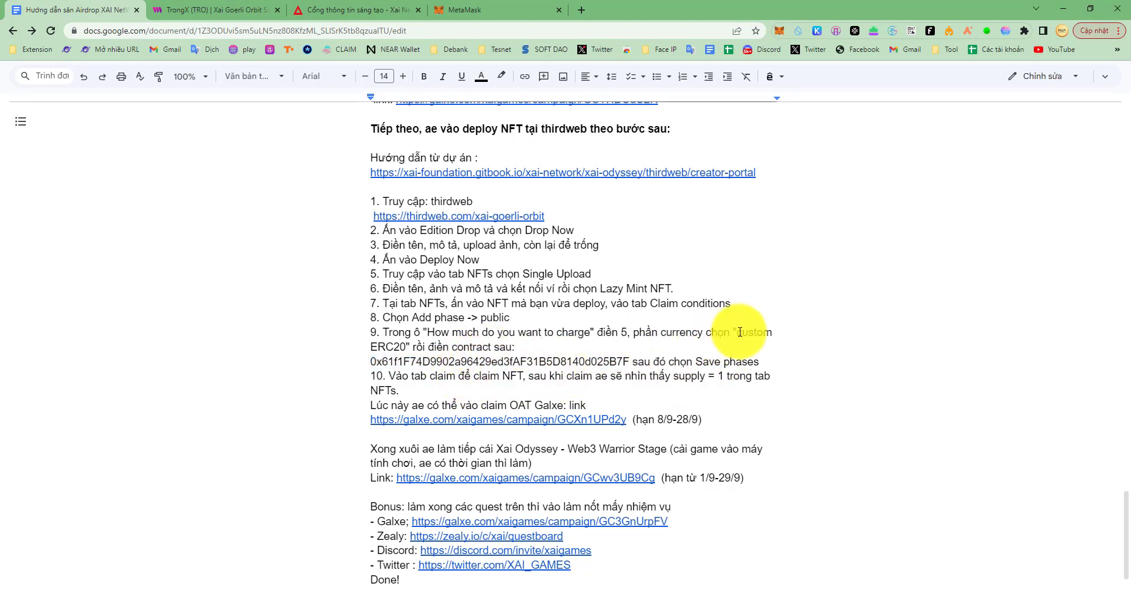
left_click_drag(742, 340, 512, 355)
left_click(592, 368)
left_click(547, 386)
left_click(299, 9)
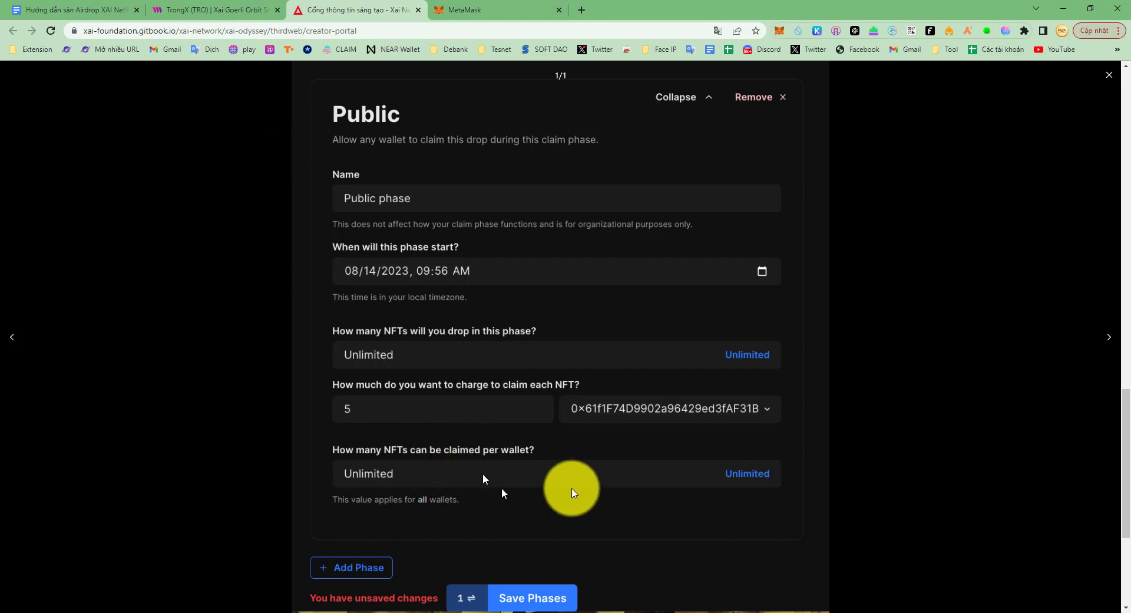
left_click(194, 9)
left_click(633, 449)
left_click(696, 395)
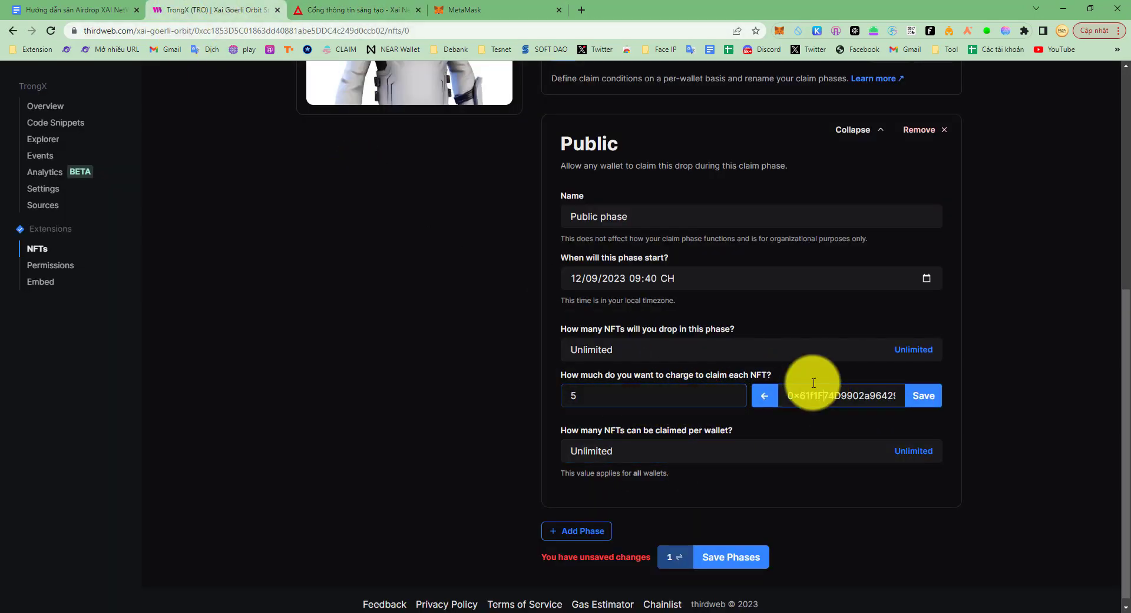
- Check step 9 of the guide document, save the Public claim phase and approve its transaction in the MetaMask wallet
left_click(111, 10)
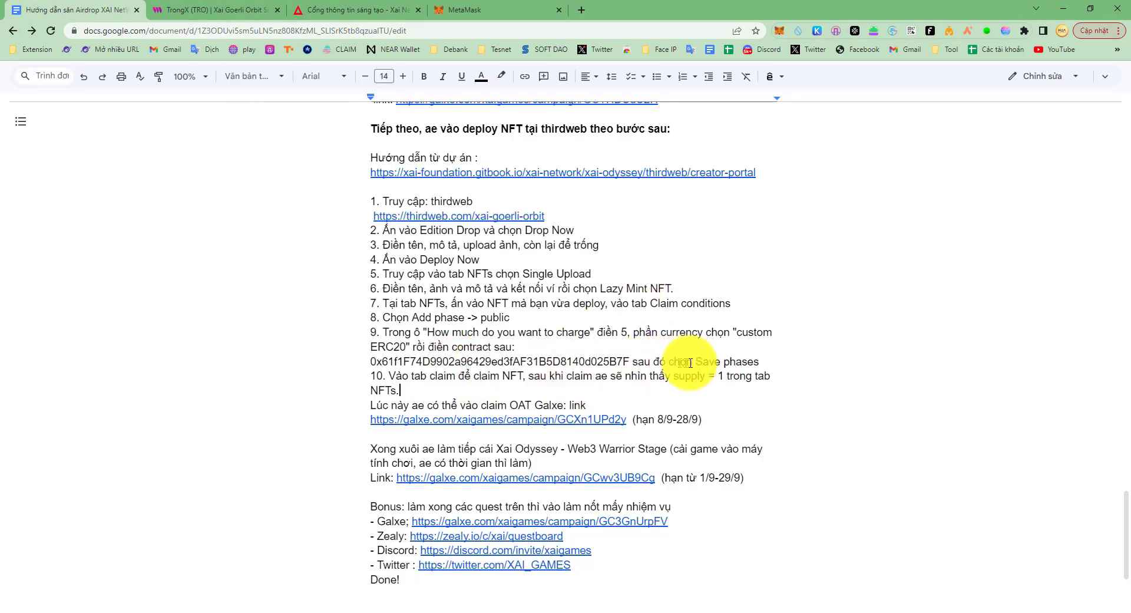
left_click_drag(696, 361, 761, 360)
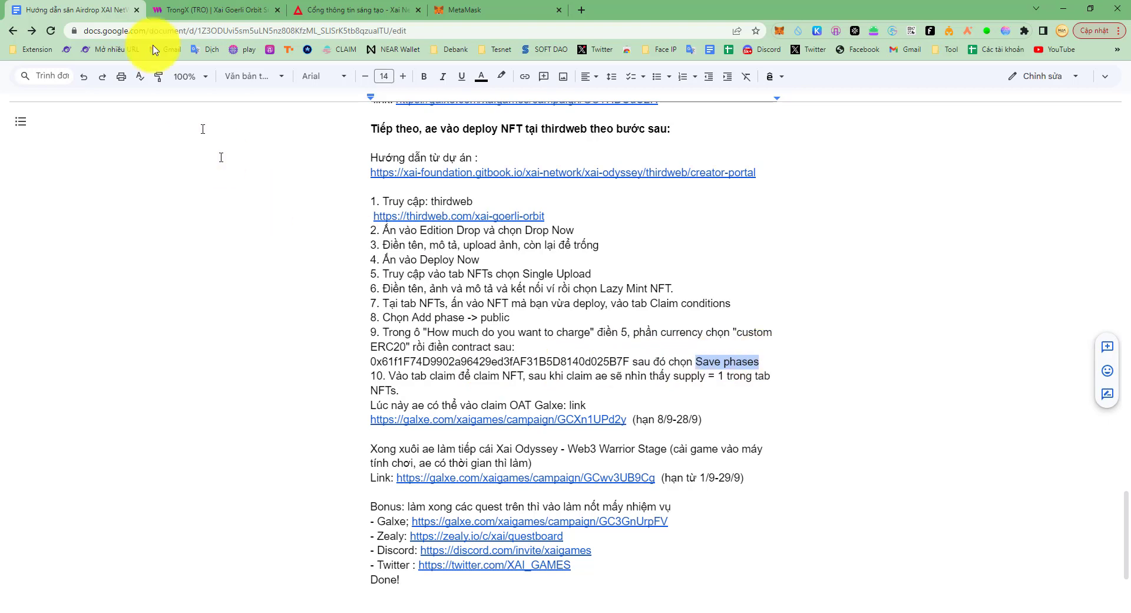
left_click(212, 10)
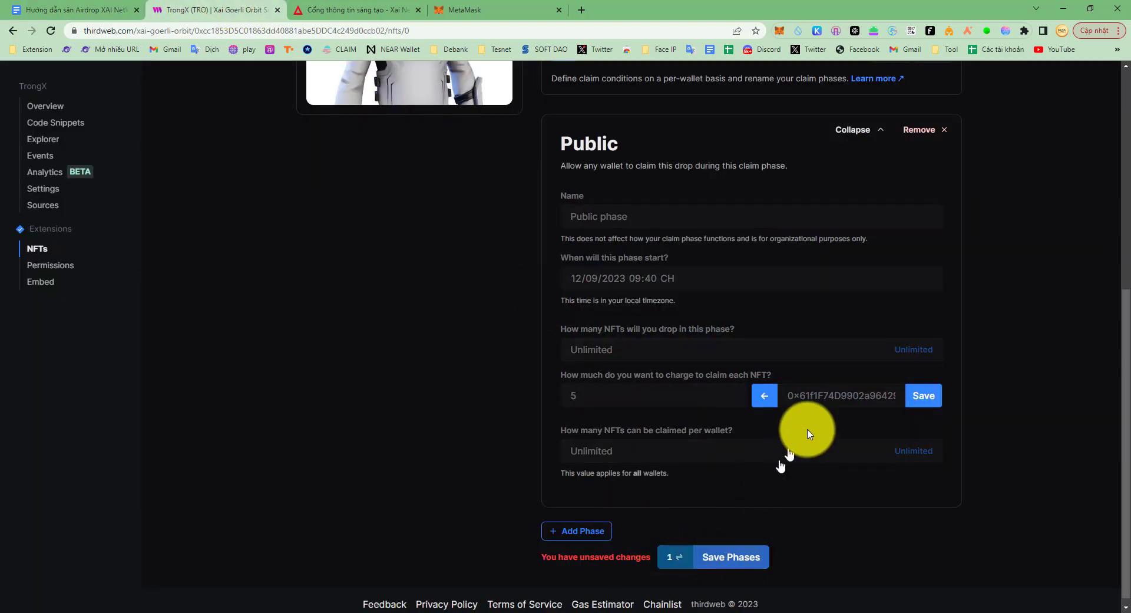
left_click(854, 395)
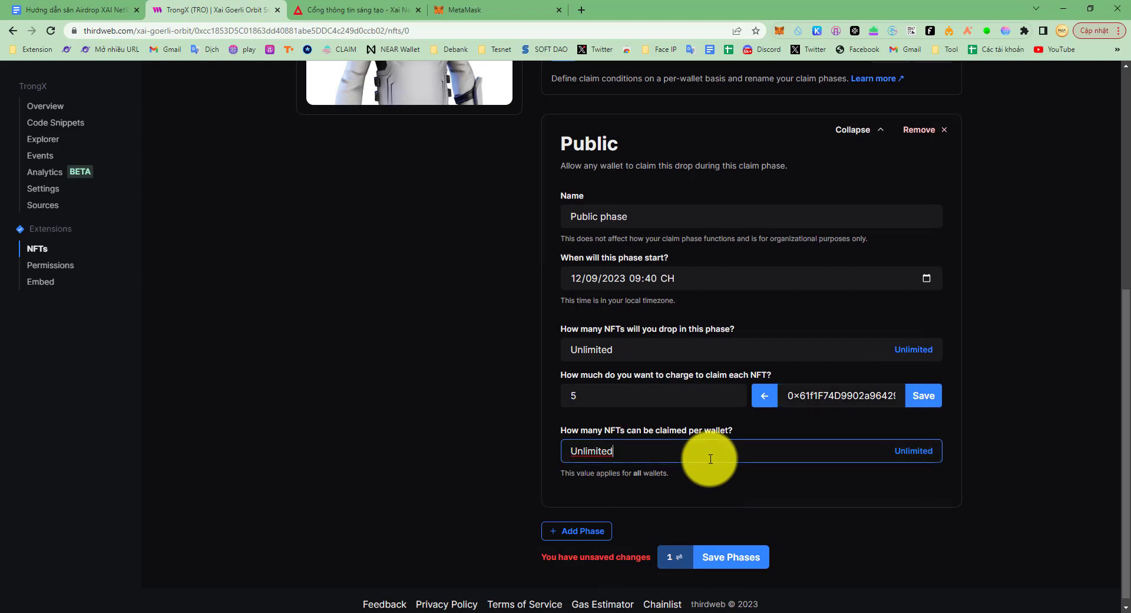
left_click(731, 567)
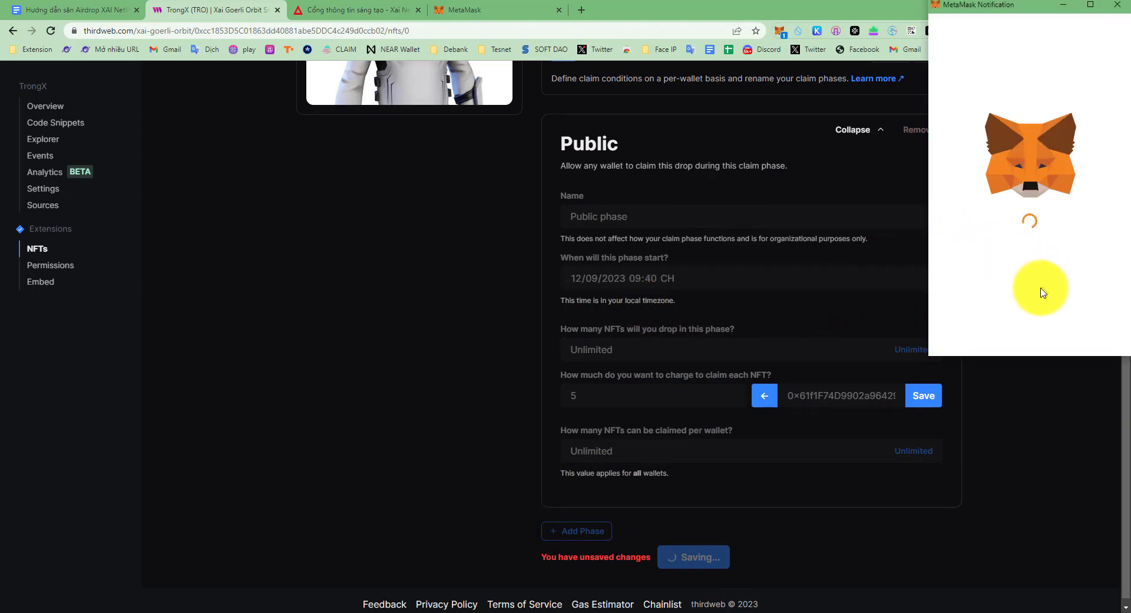
scroll(1078, 312, "down", 2)
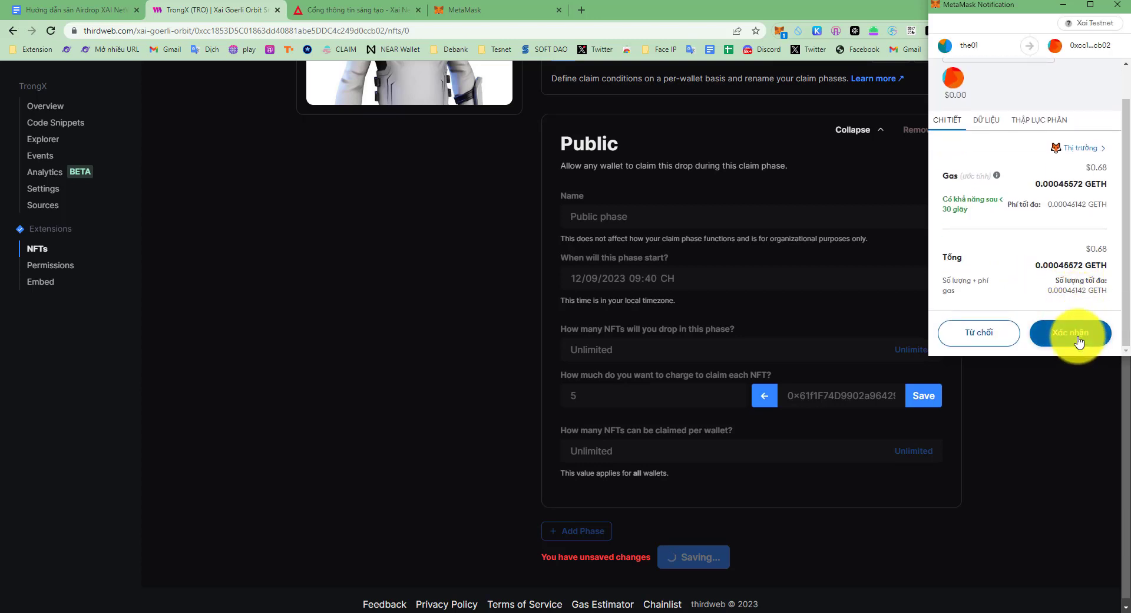
left_click(1078, 334)
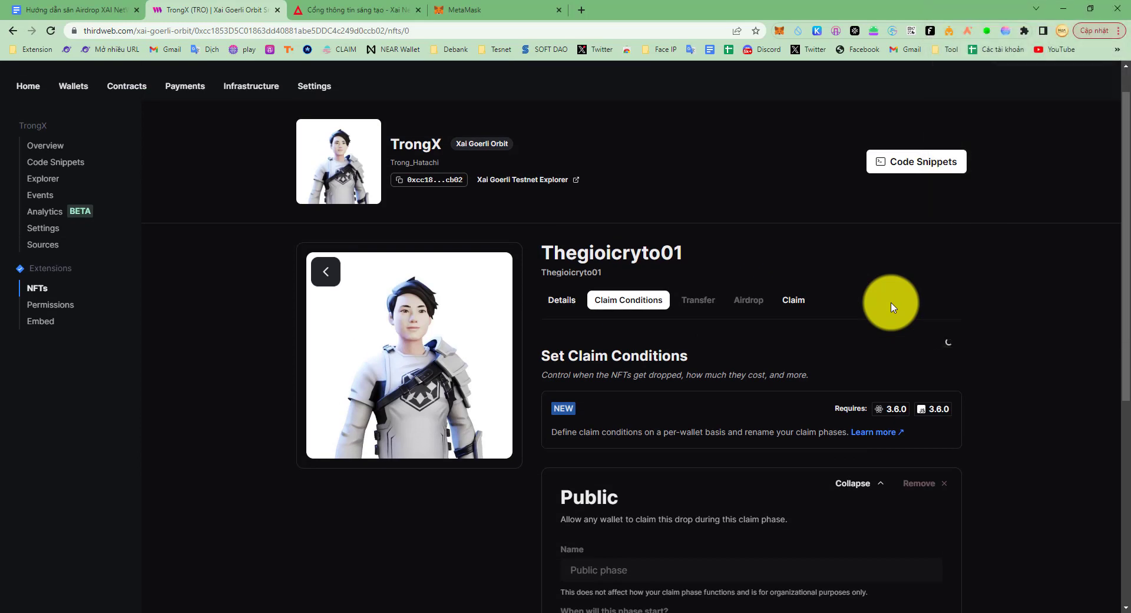
- Close the enlarged GitBook image and review the deployment and NFT claim instructions in tasks 2 and 3
left_click(353, 9)
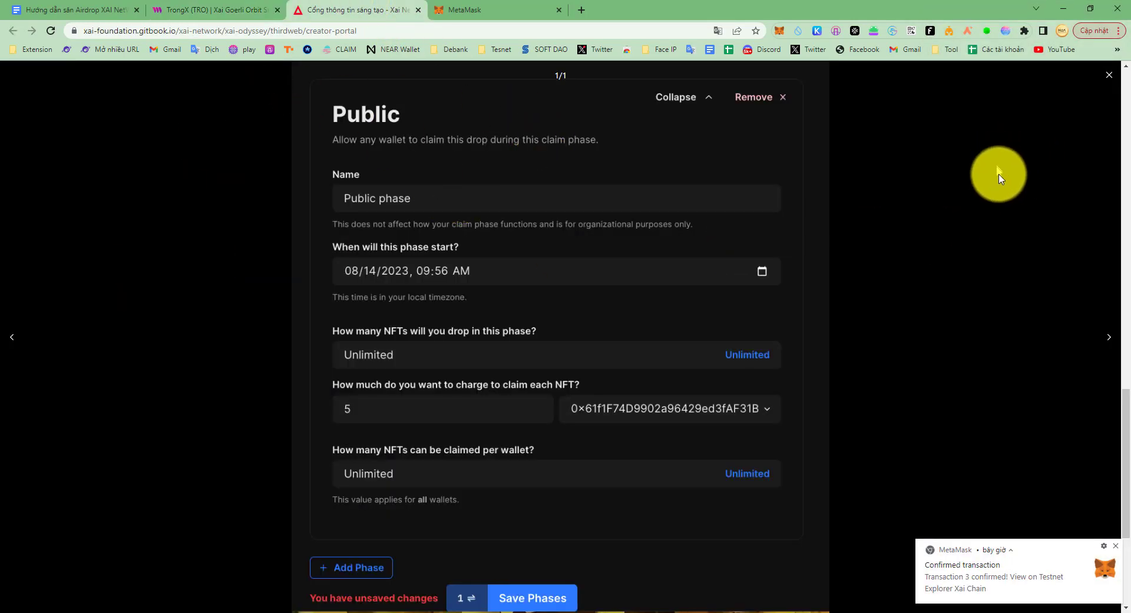
left_click(1108, 75)
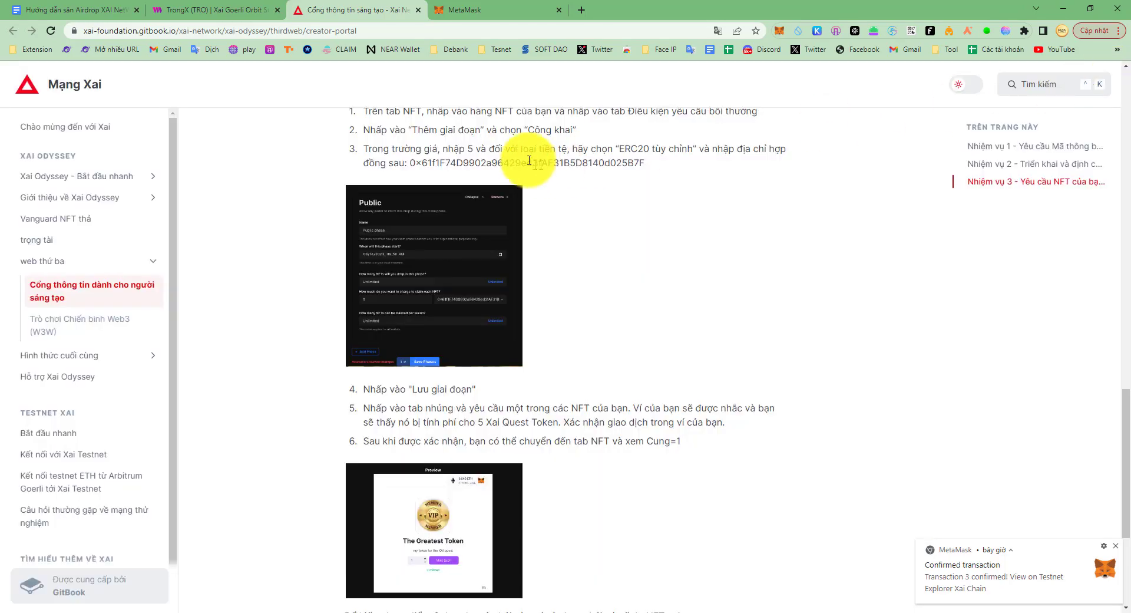
scroll(524, 303, "up", 6)
scroll(513, 273, "up", 10)
scroll(516, 277, "down", 9)
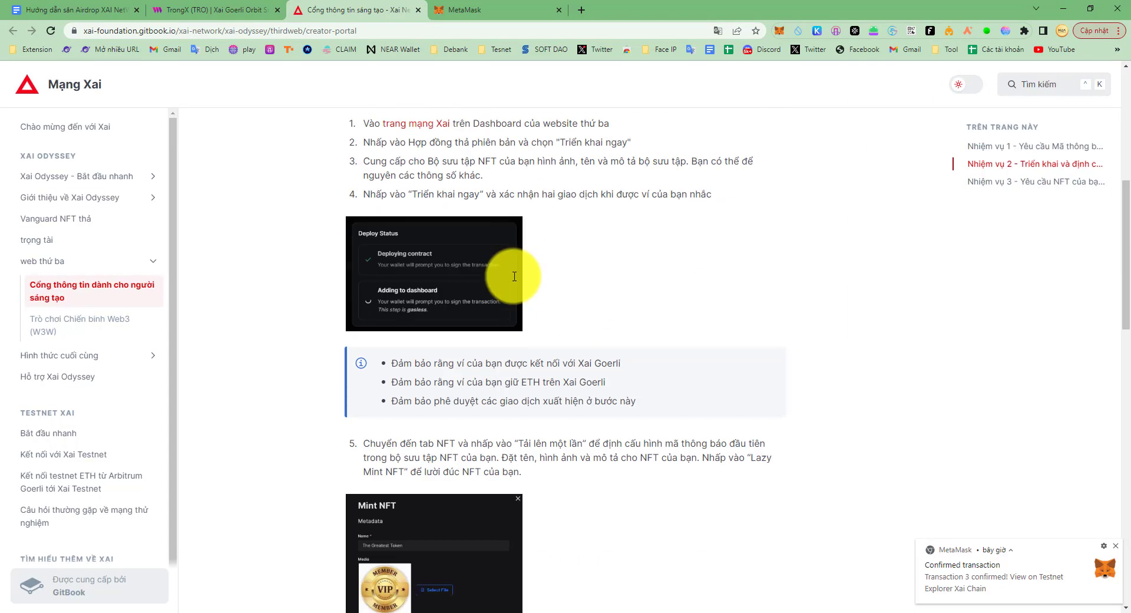
scroll(516, 277, "down", 13)
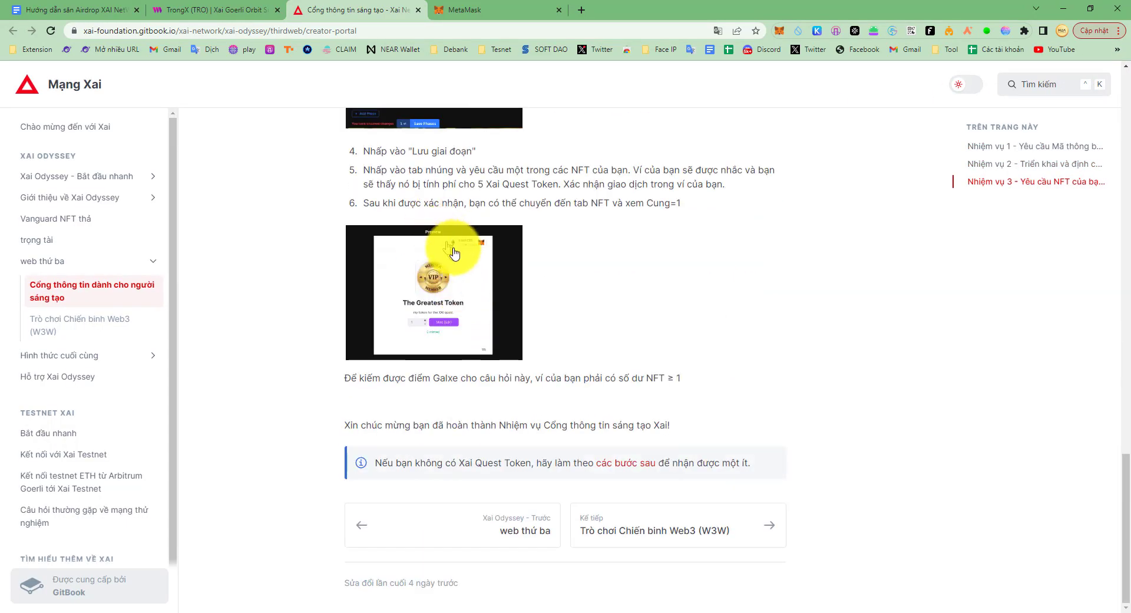
scroll(448, 251, "up", 4)
scroll(463, 284, "up", 3)
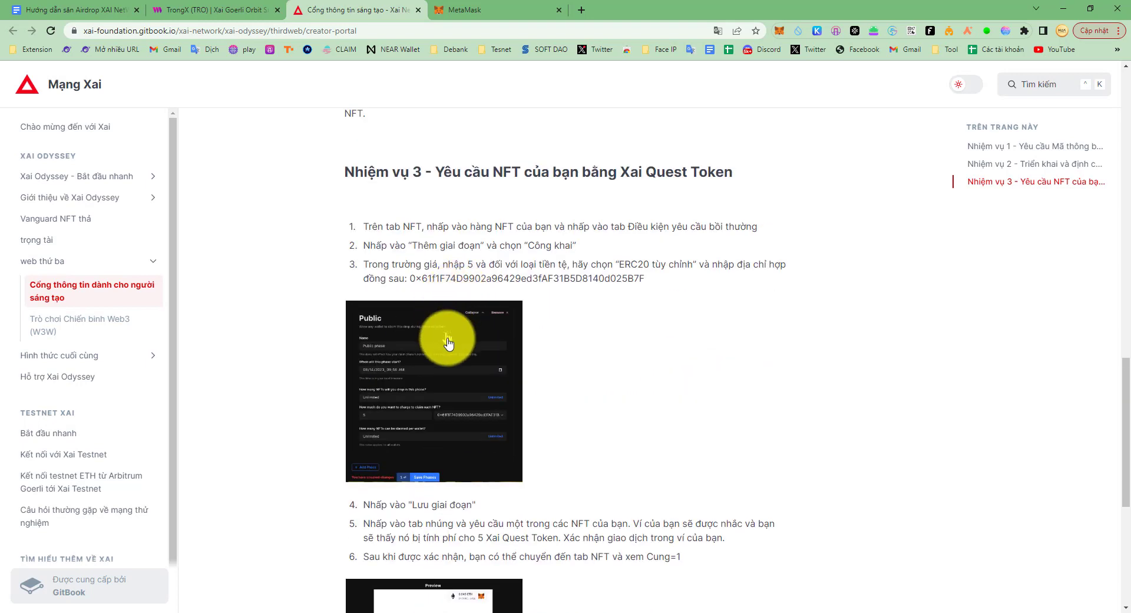
left_click(268, 11)
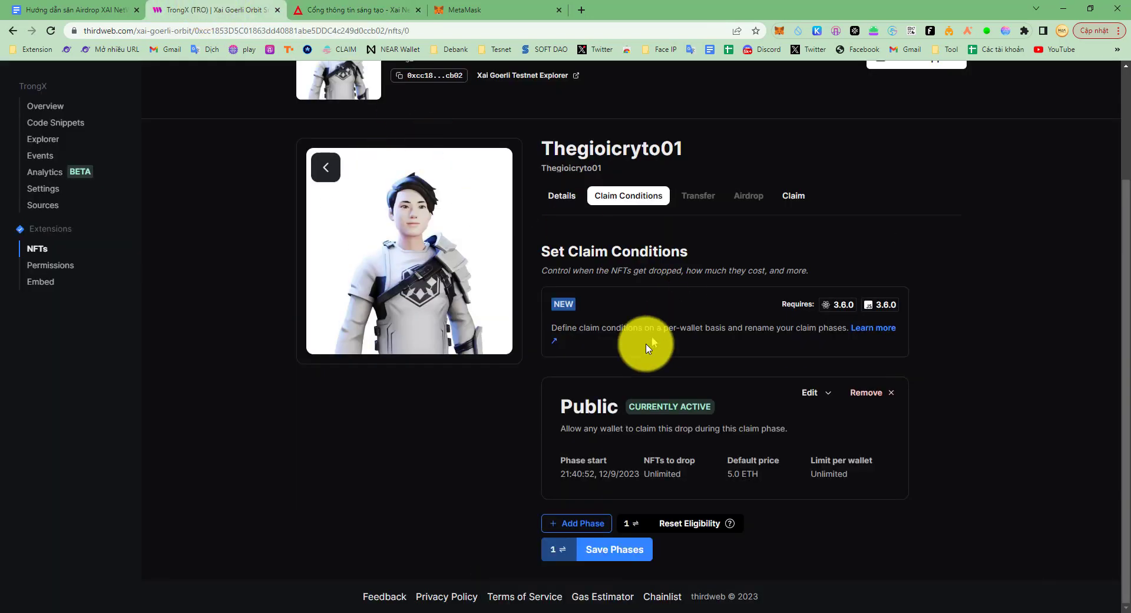
- Read step 10 of the guide document about claiming the NFT and compare it with the saved Public phase
left_click(82, 9)
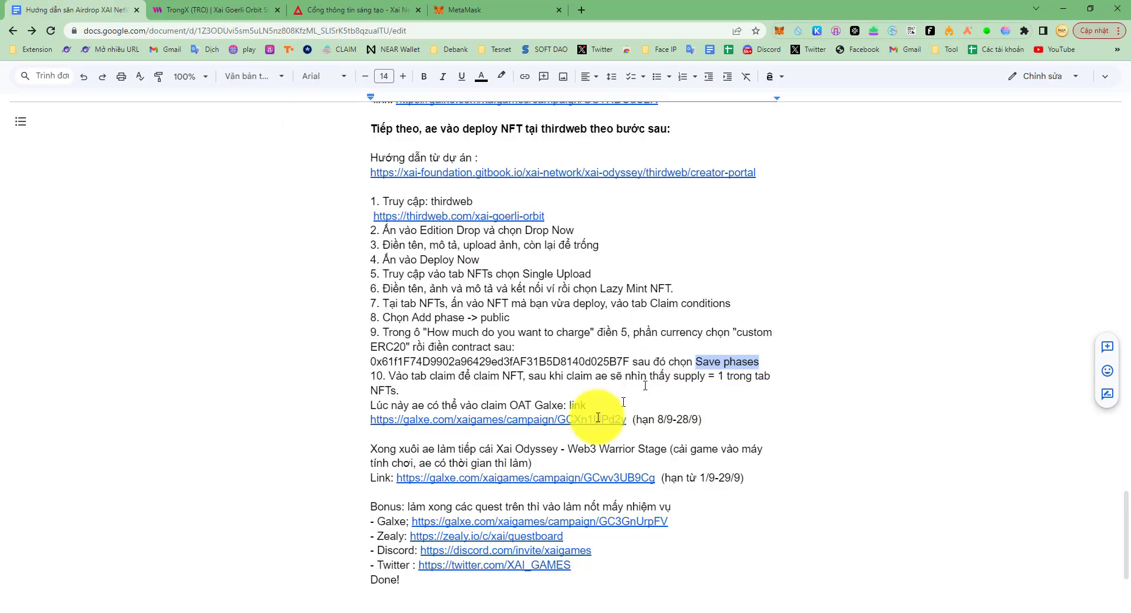
left_click(547, 379)
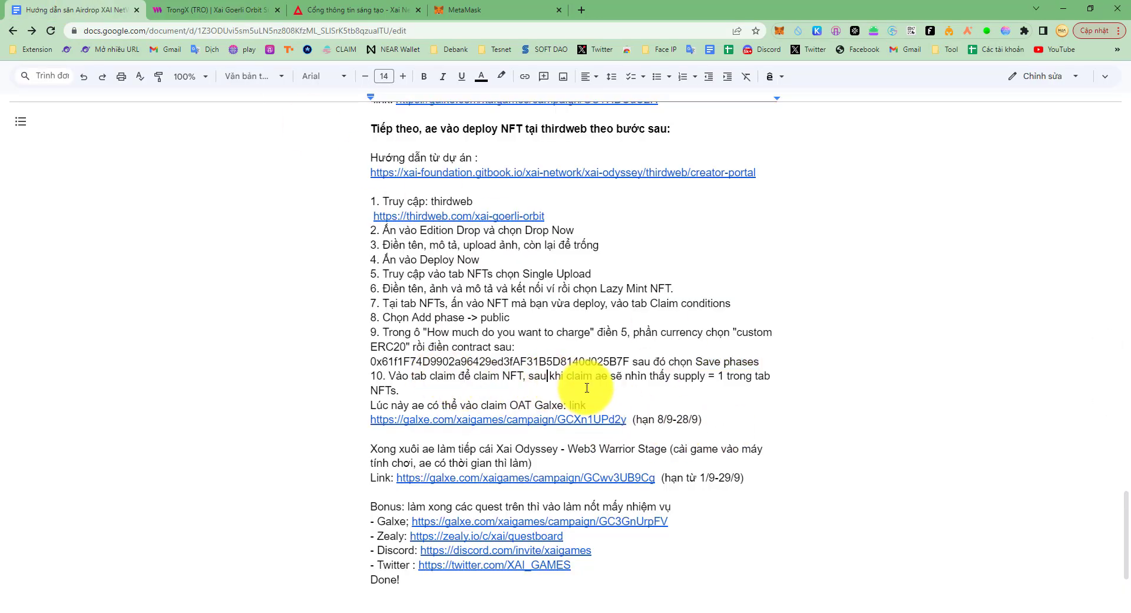
key("ctrl+Tab")
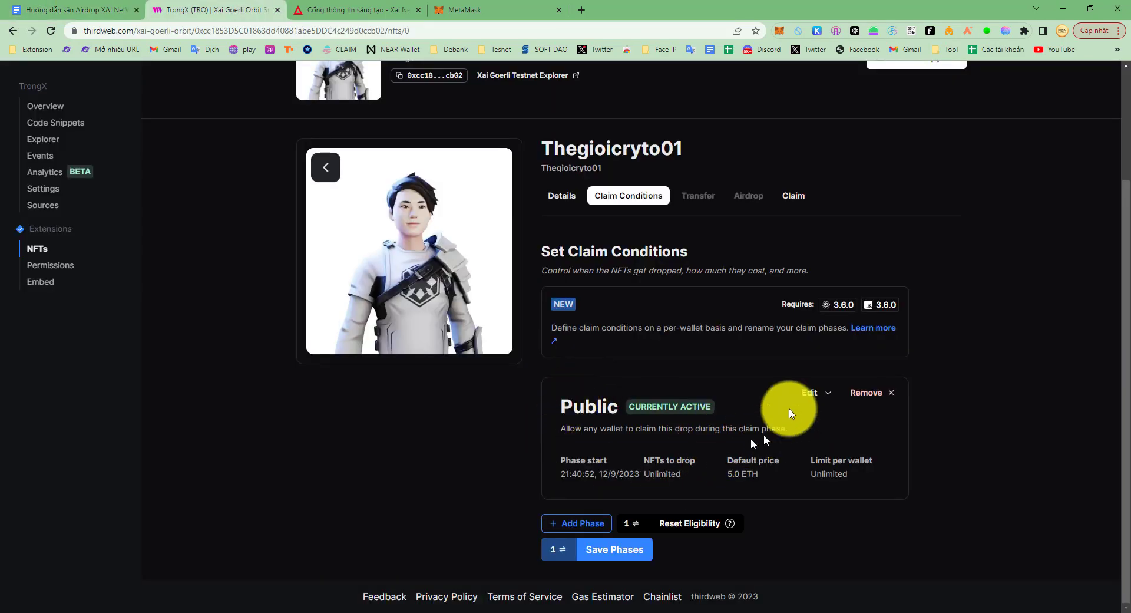
left_click(71, 10)
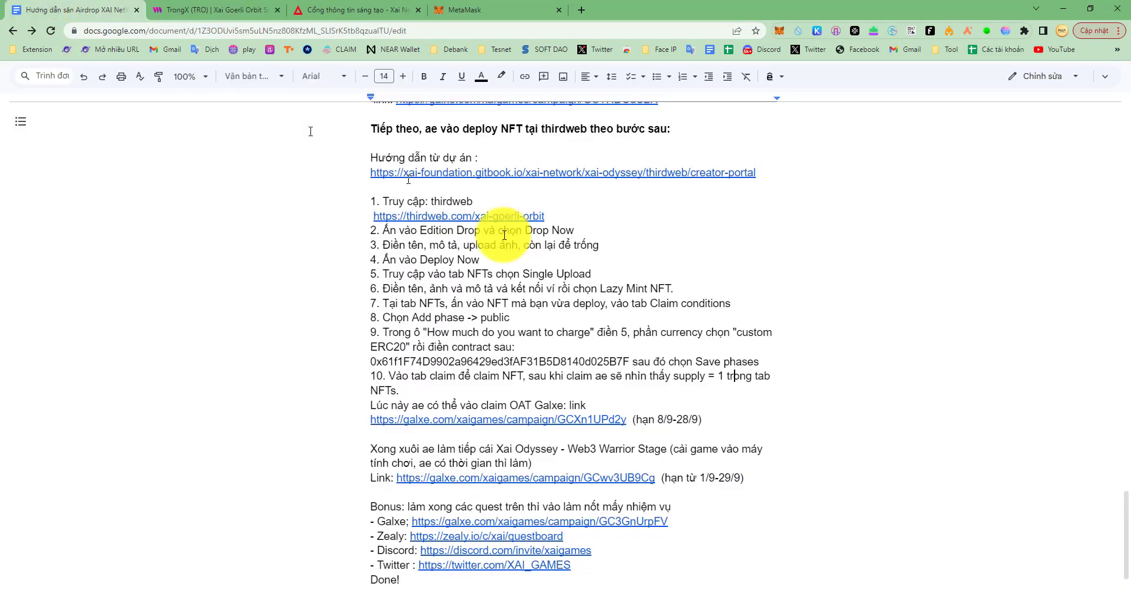
left_click_drag(387, 376, 525, 376)
left_click(212, 10)
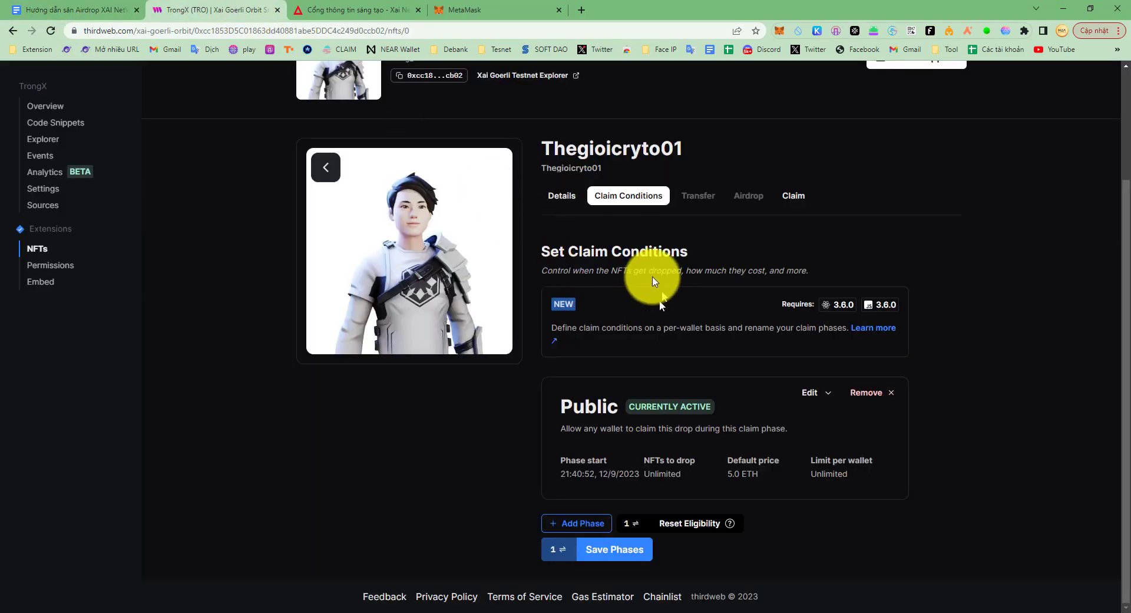
- Try to claim the NFT with an amount of 1 to the connected wallet's address, rechecking the guide document first
left_click(567, 198)
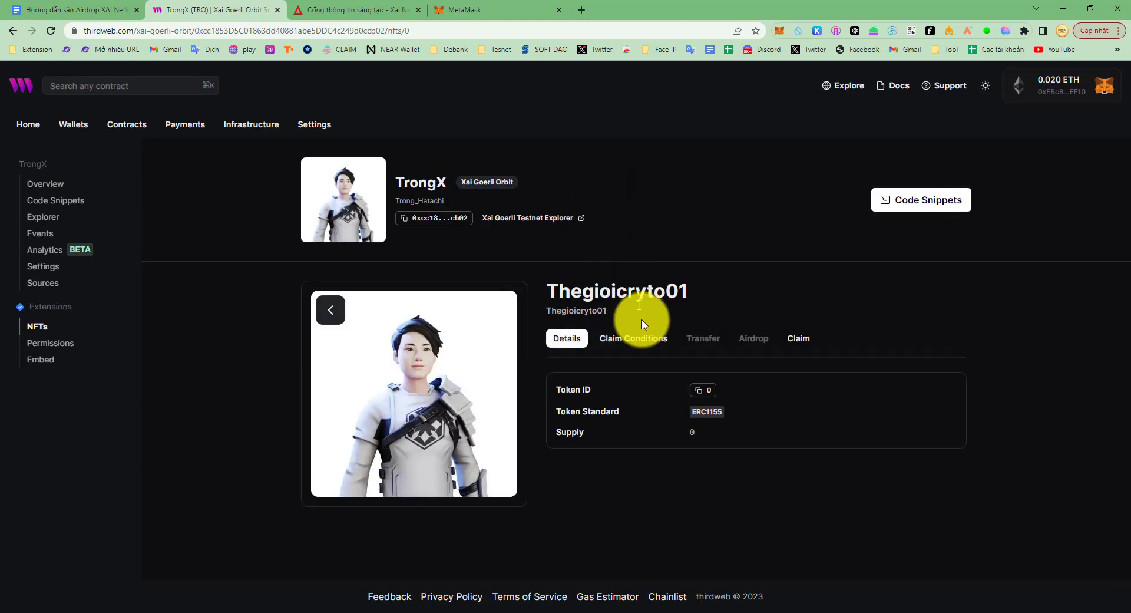
left_click(799, 339)
double_click(556, 463)
left_click(580, 466)
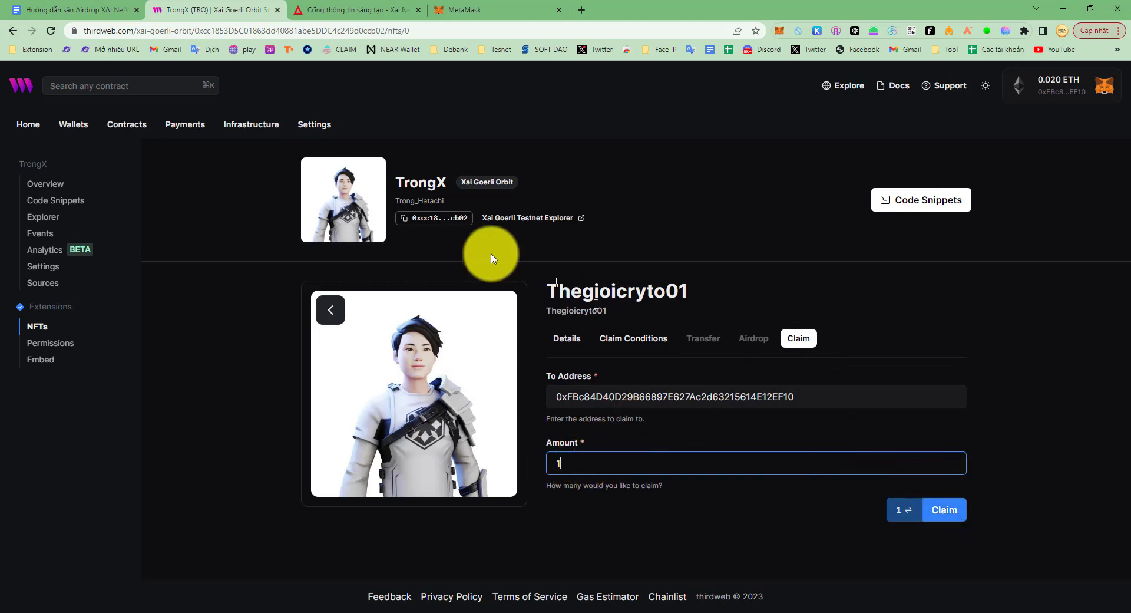
left_click(112, 10)
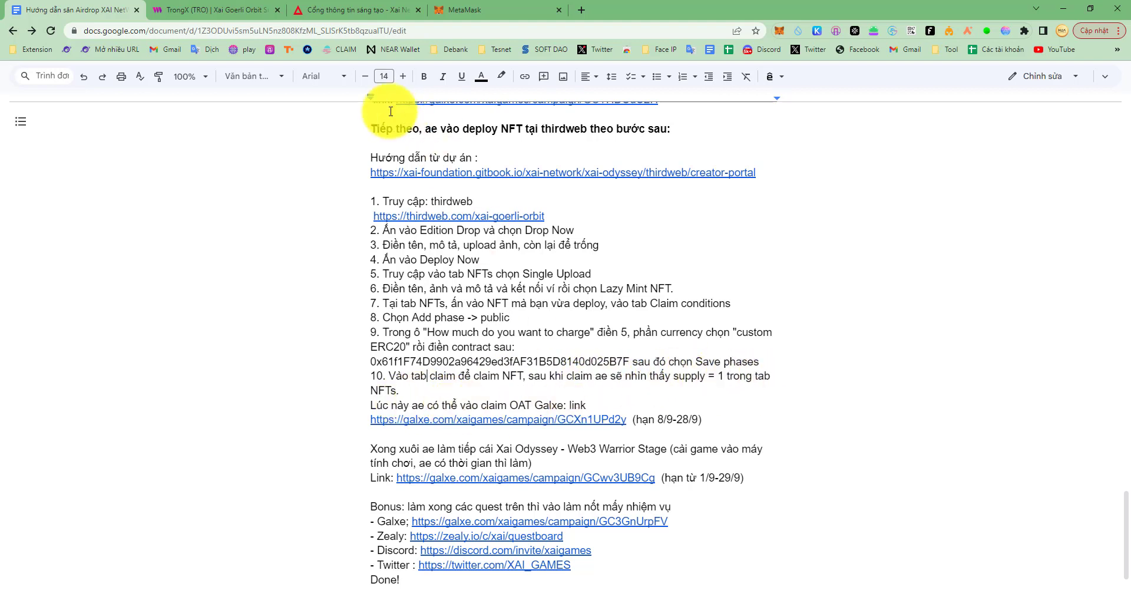
left_click(238, 4)
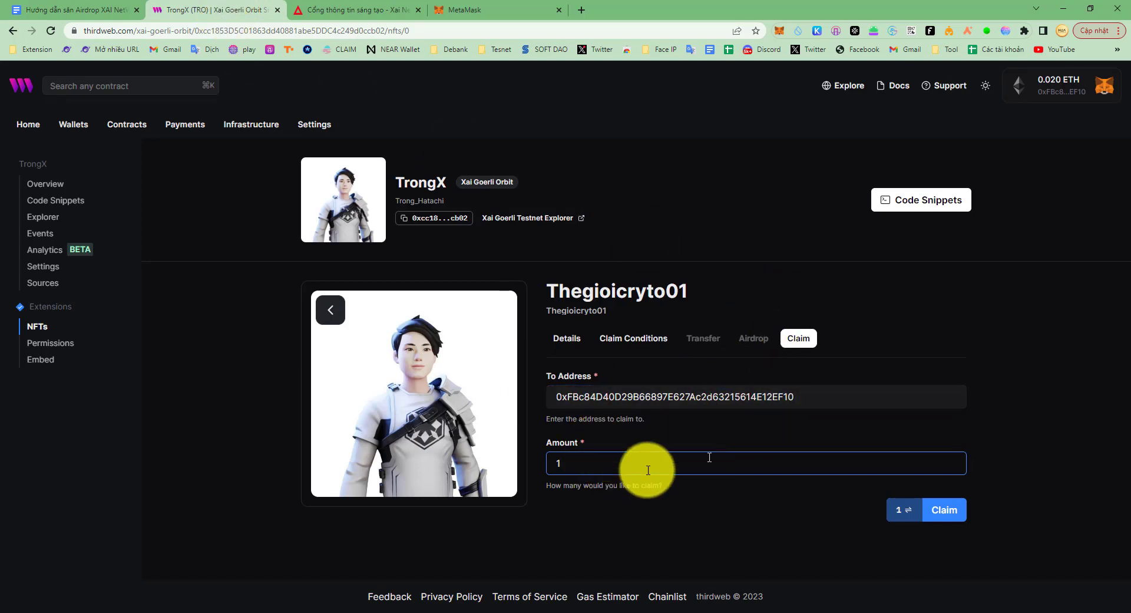
left_click(939, 516)
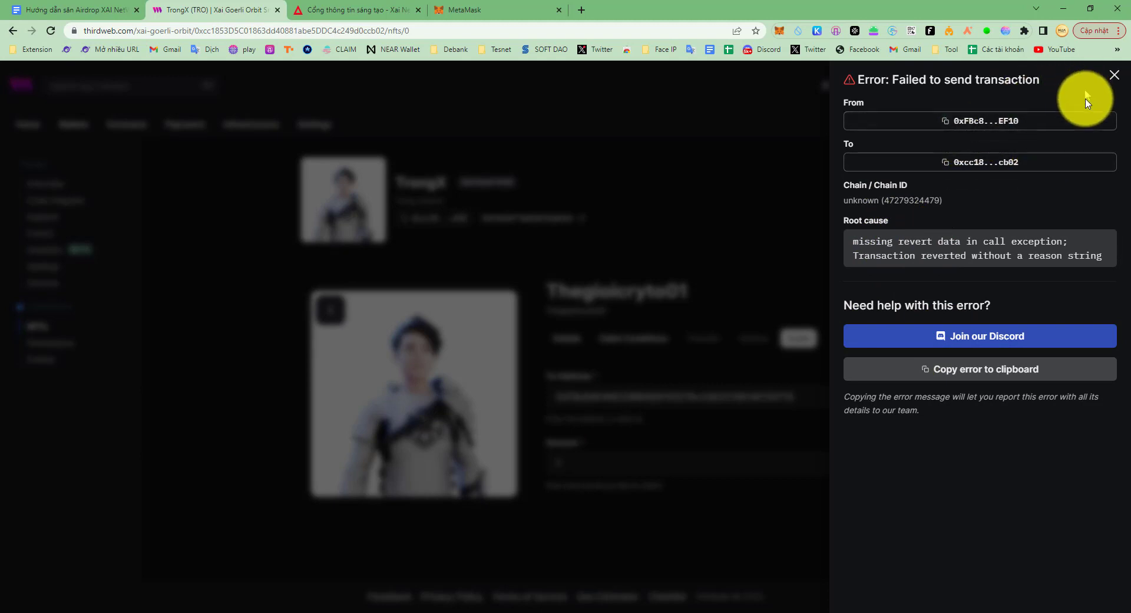
left_click(1115, 77)
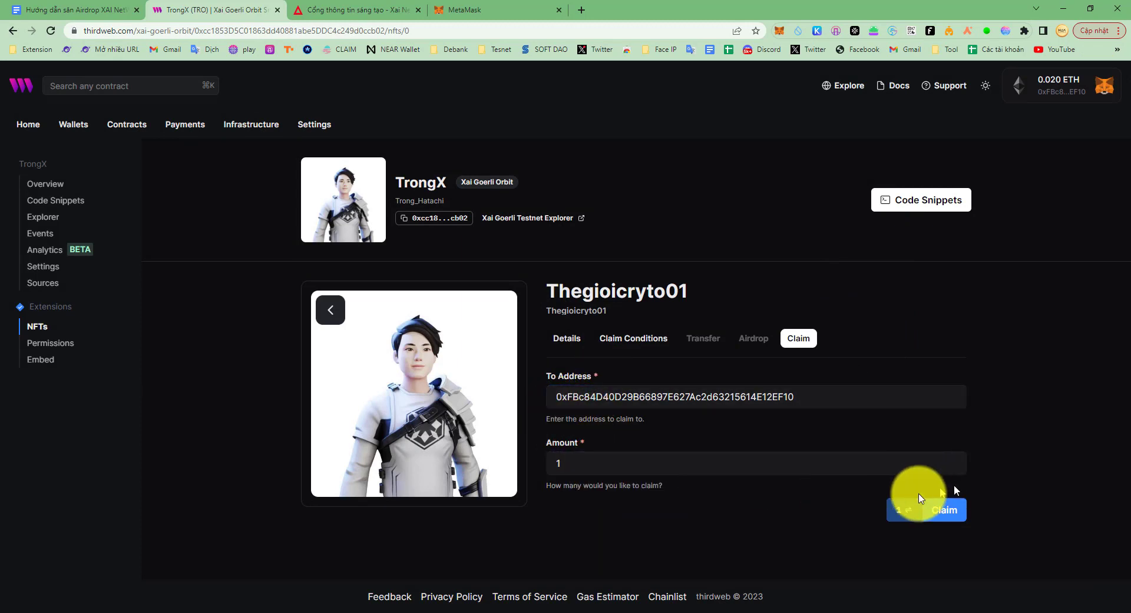
mouse_move(902, 517)
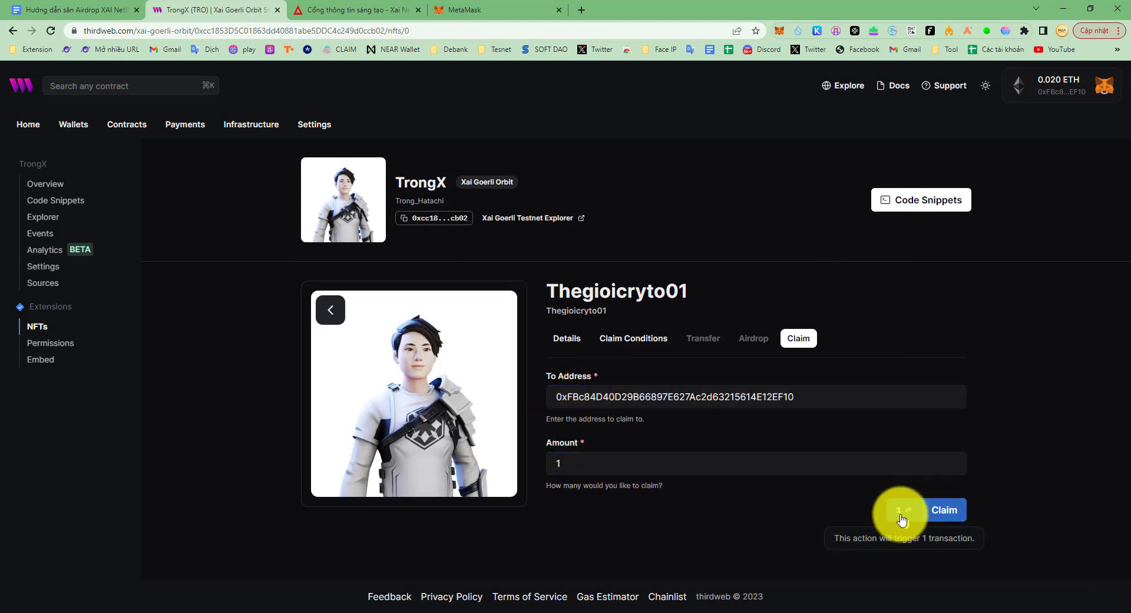
left_click(642, 396)
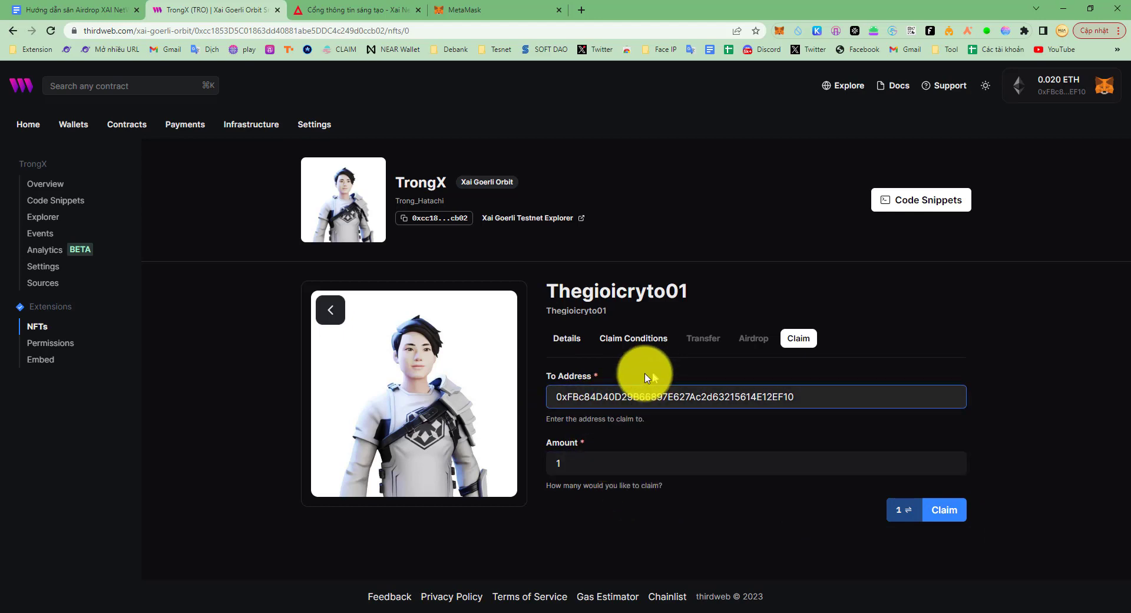
- Reread step 10 of the guide document and open the Galxe Xai Odyssey Deploying Stage campaign linked below it
left_click(91, 8)
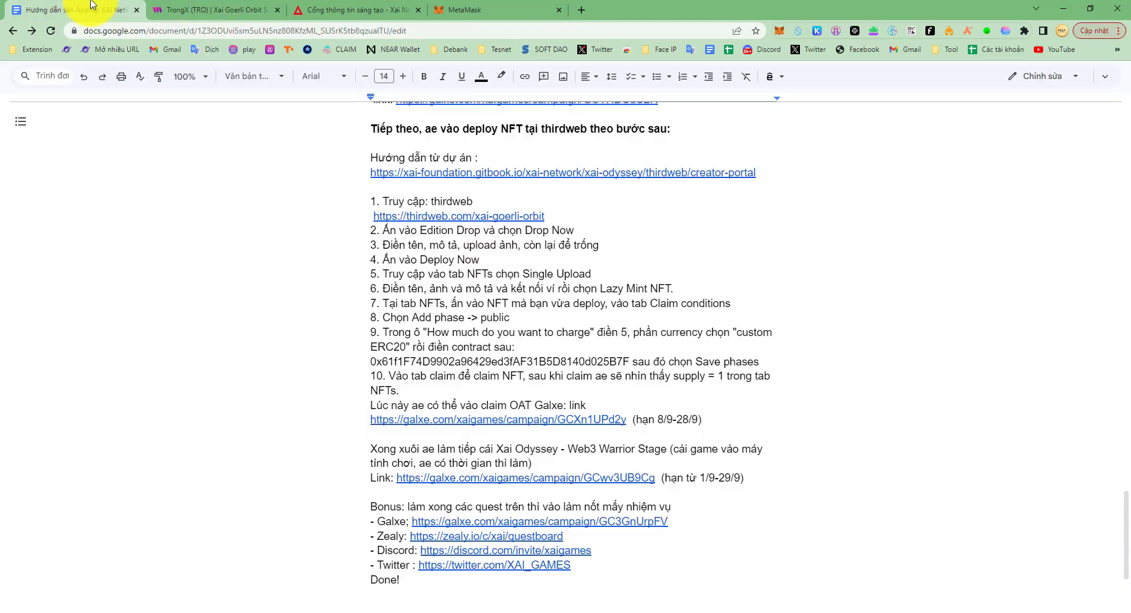
left_click_drag(390, 388, 390, 375)
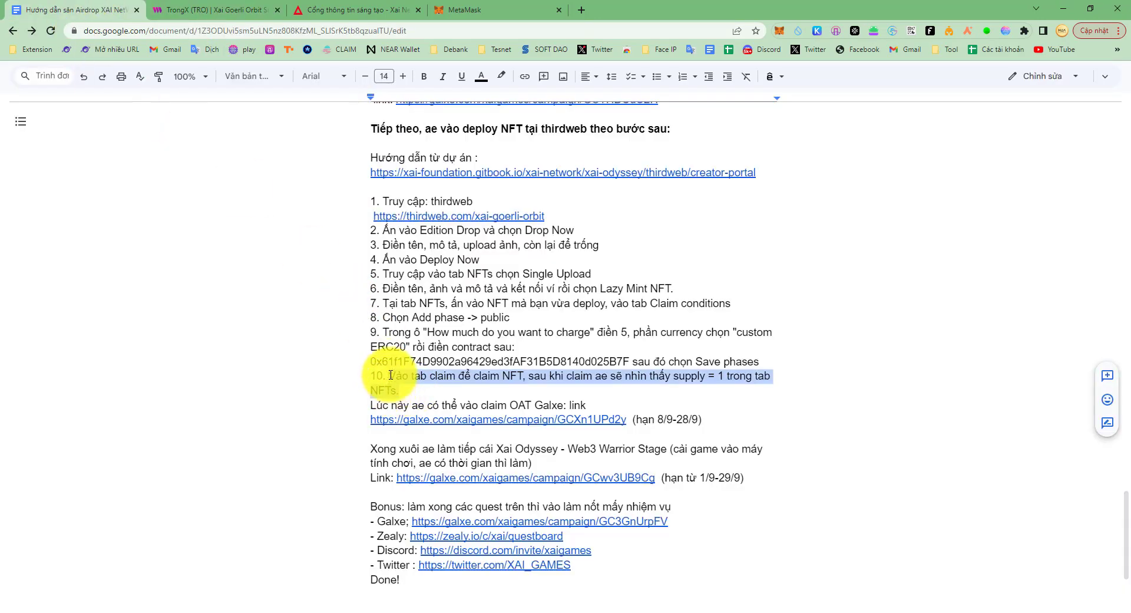
left_click(653, 376)
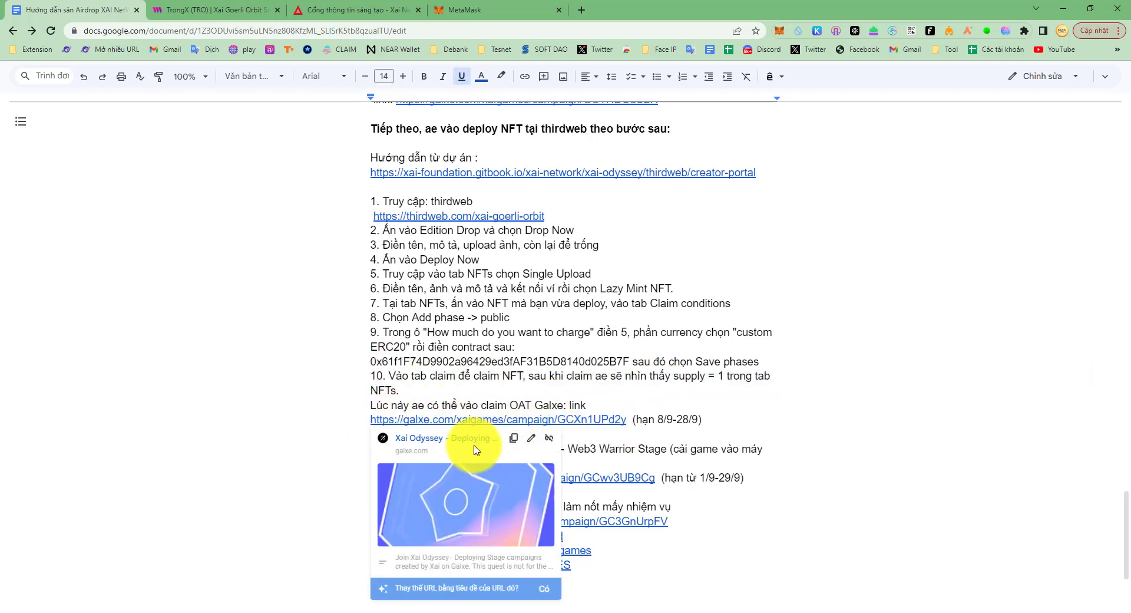
left_click(471, 439)
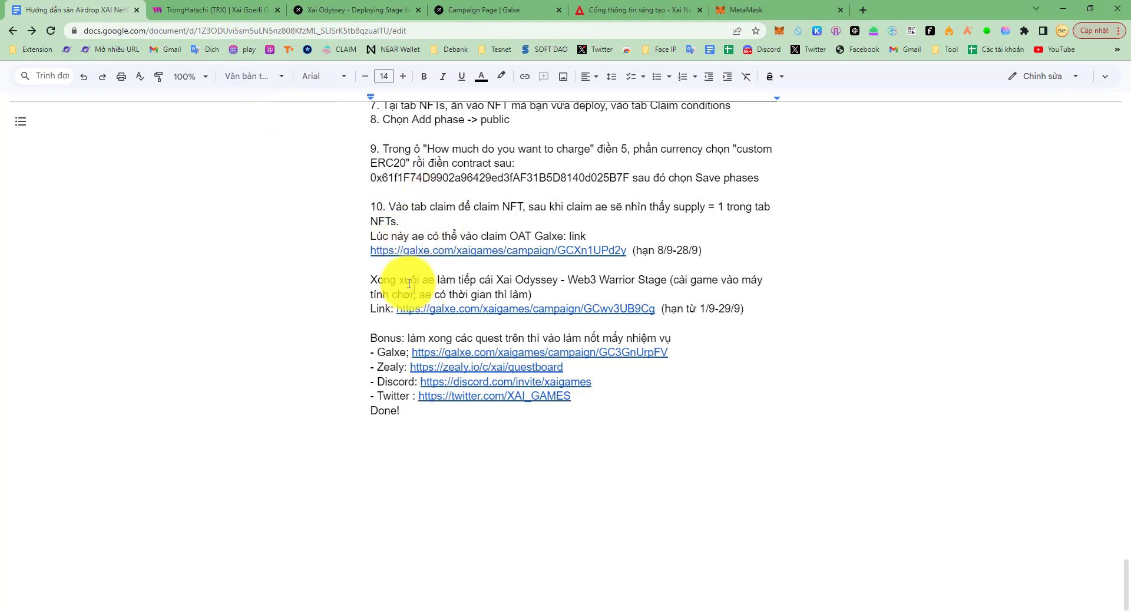
- Review the Web3 Warrior Stage note and the deadlines of both Galxe campaigns in the guide document
left_click_drag(377, 279, 704, 296)
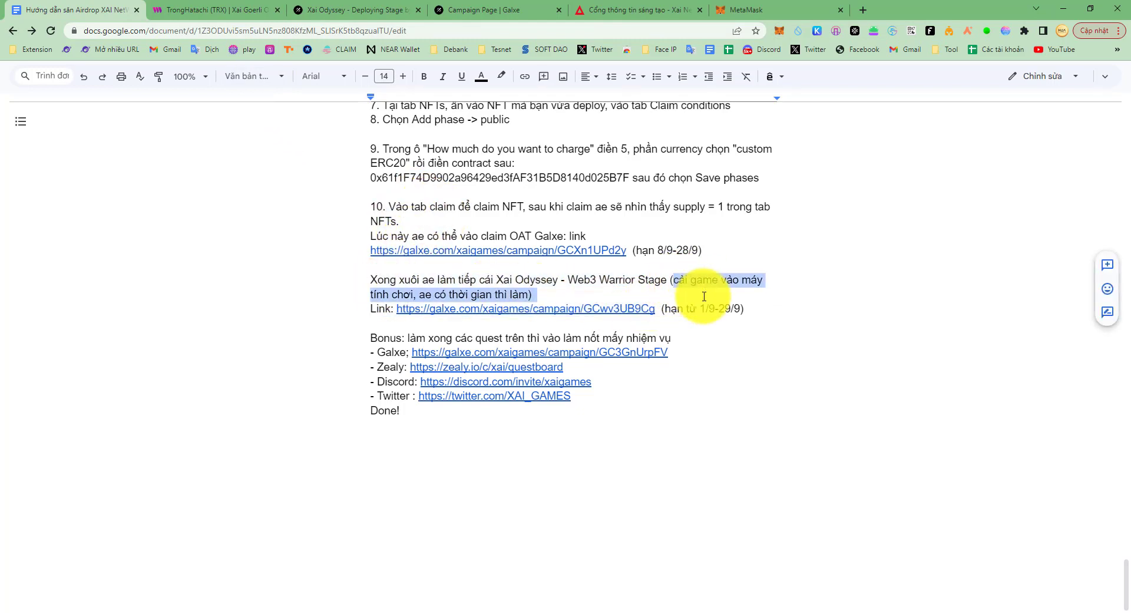
left_click(527, 295)
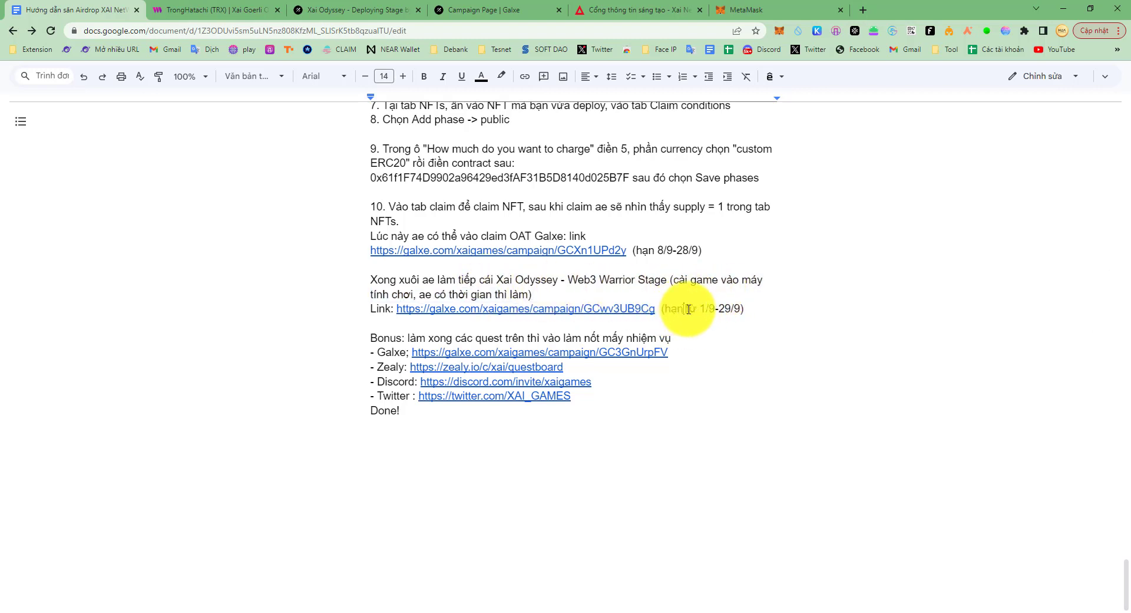
left_click_drag(686, 308, 728, 309)
left_click_drag(656, 251, 696, 253)
left_click(732, 295)
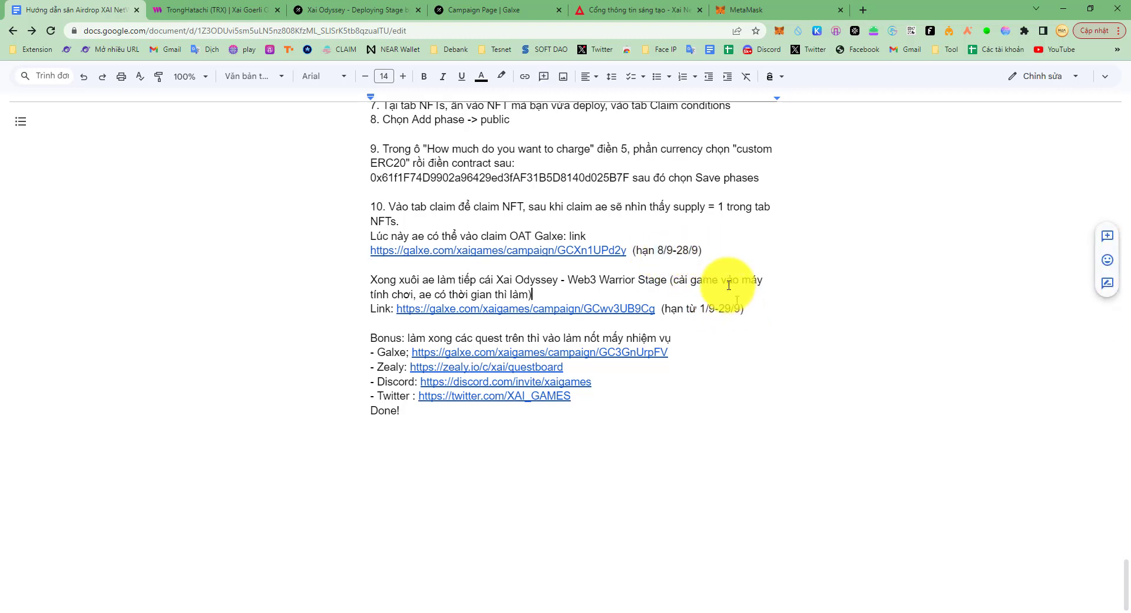